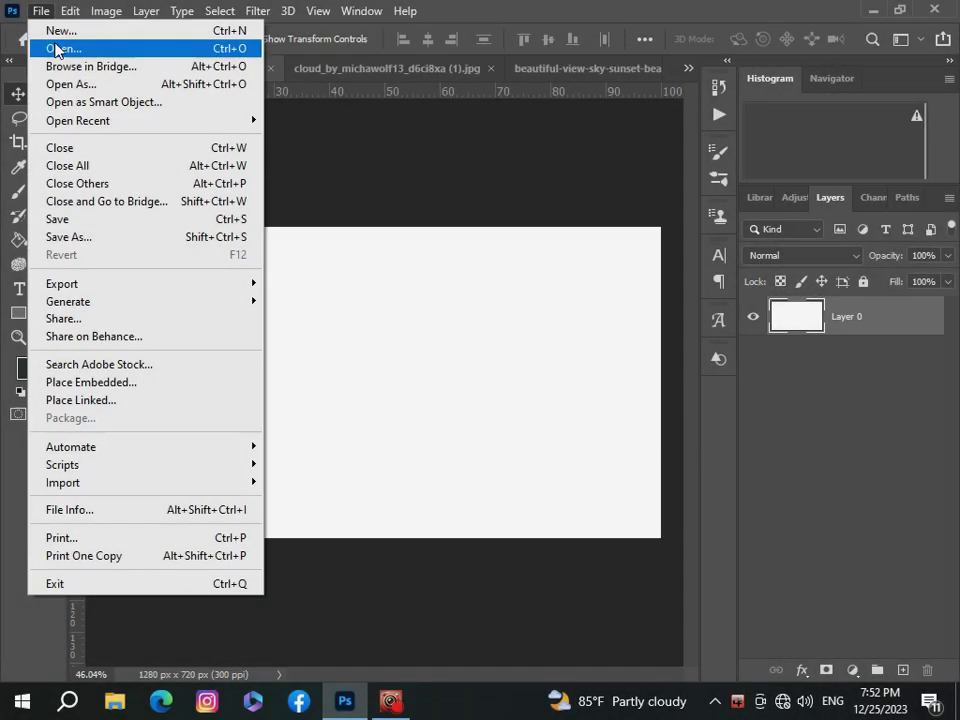
- Choose the cloud_by_michawolf13 photo from the ballon folder in the Open dialog
left_click(58, 48)
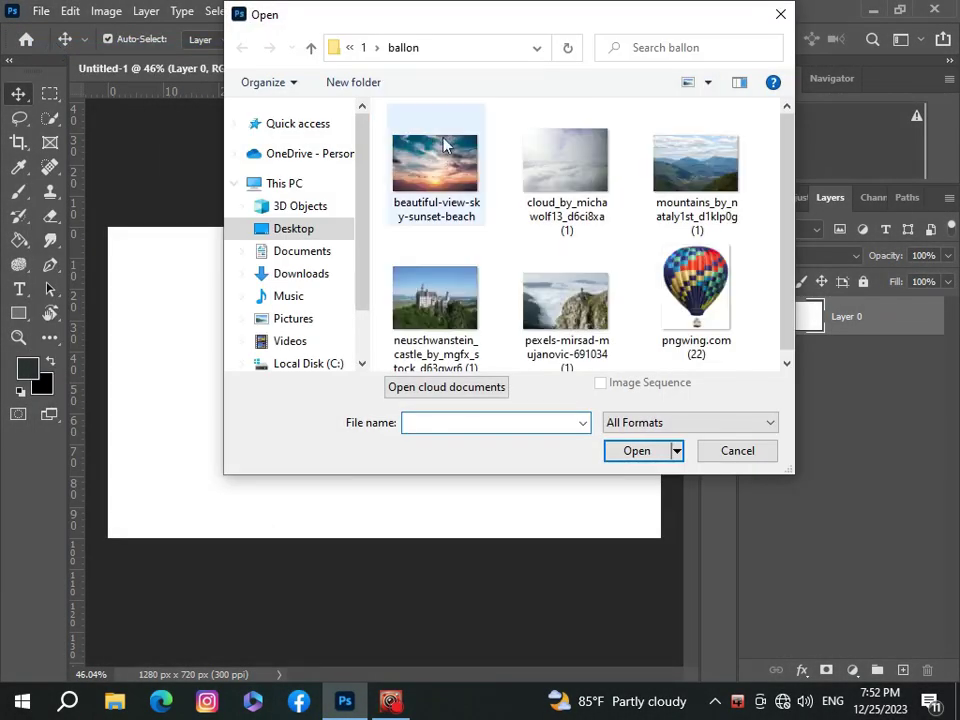
left_click(572, 228)
- Copy the whole cloud photo and paste it into Untitled-1 as a new layer
left_click(636, 451)
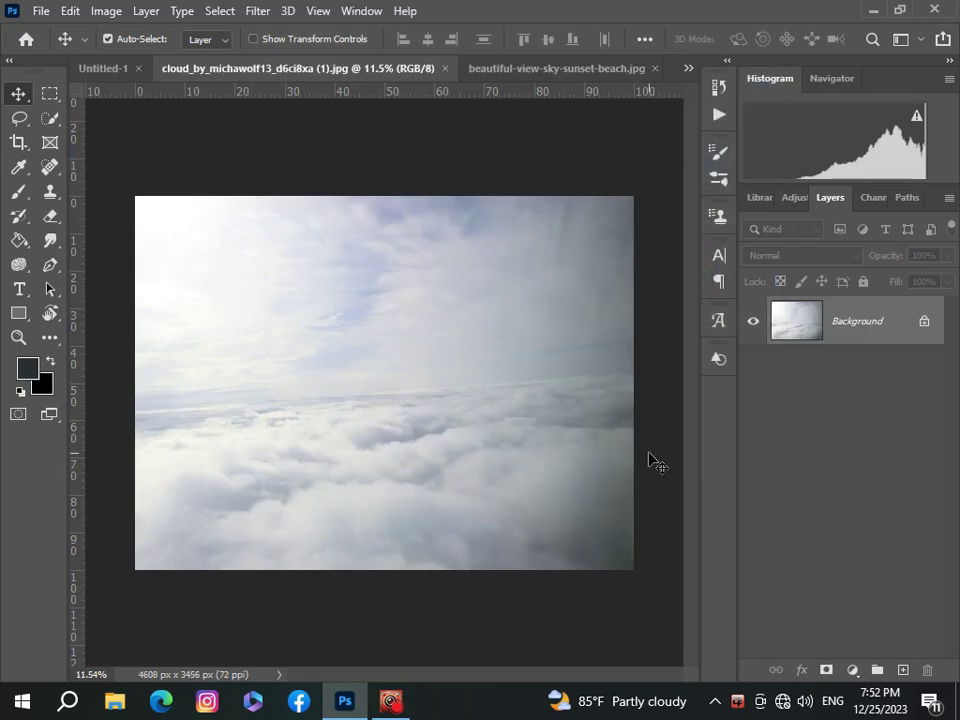
key("ctrl+a")
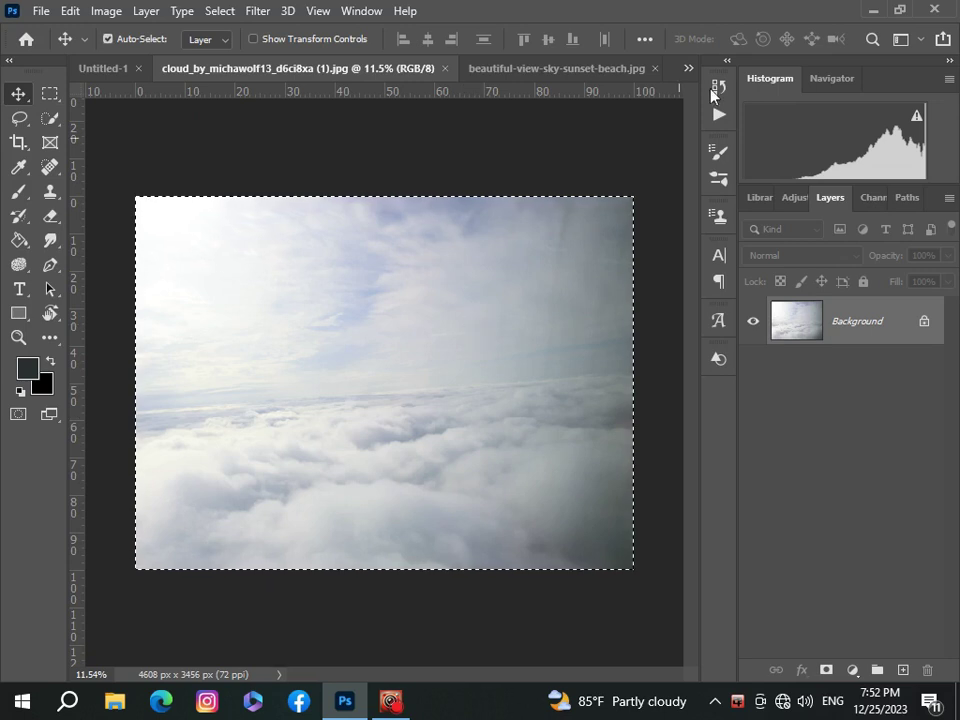
left_click(689, 69)
left_click(654, 75)
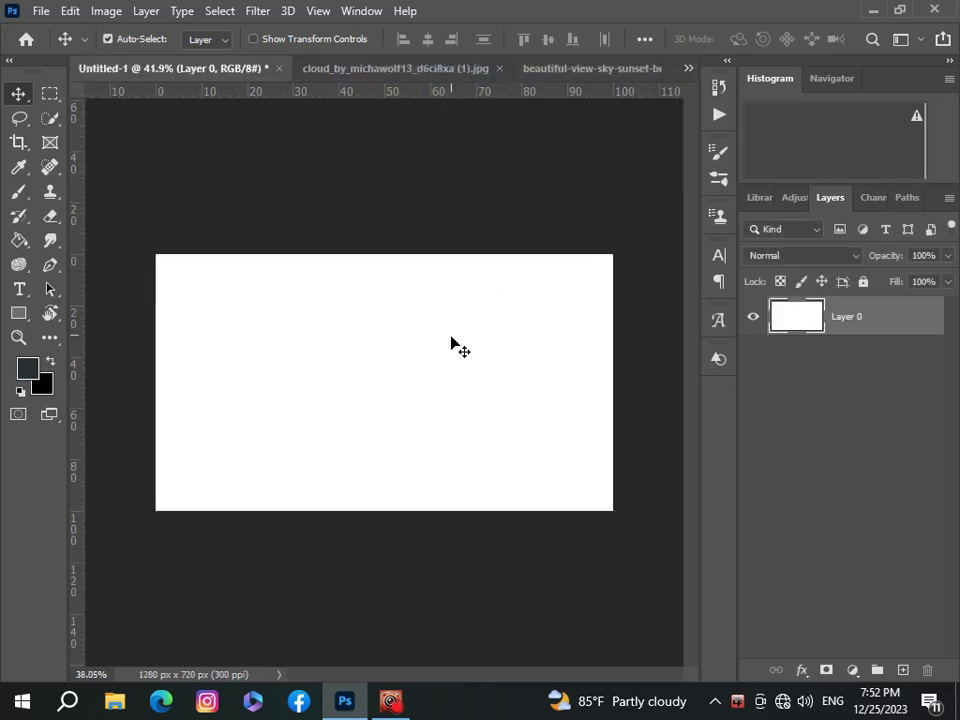
key("ctrl+v")
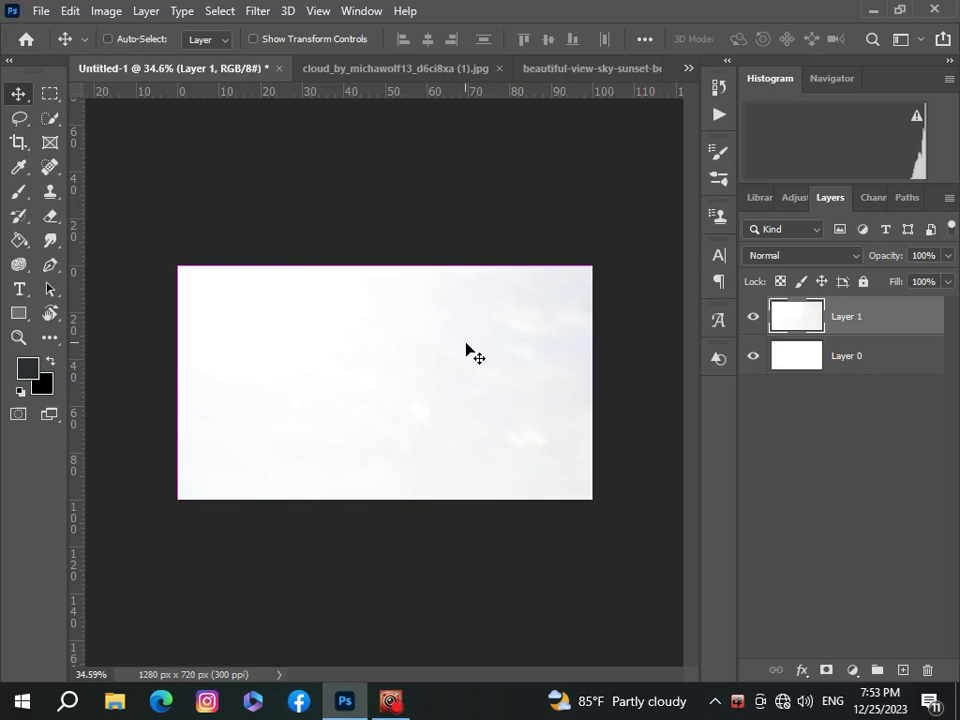
- Scale the cloud layer to canvas width, squash its height and align it to the bottom
key("ctrl+t")
scroll(467, 350, "down", 3)
scroll(560, 492, "down", 2)
mouse_move(621, 566)
left_mouse_down()
mouse_move(424, 420)
mouse_move(401, 321)
mouse_move(417, 322)
left_mouse_up()
scroll(416, 403, "up", 2)
scroll(416, 403, "up", 2)
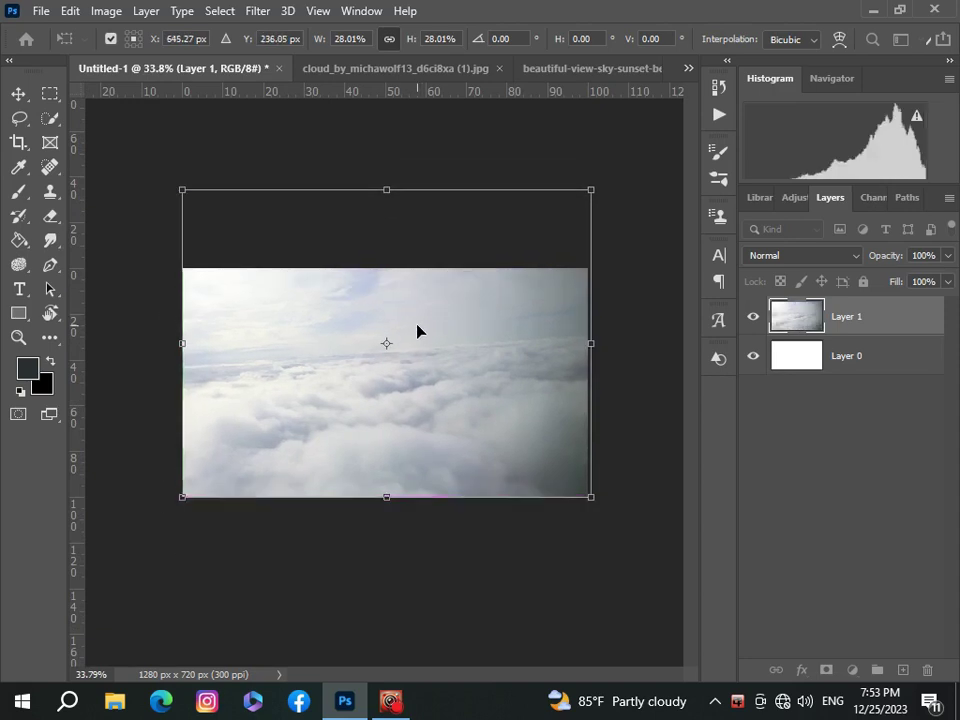
left_click_drag(386, 193, 390, 306)
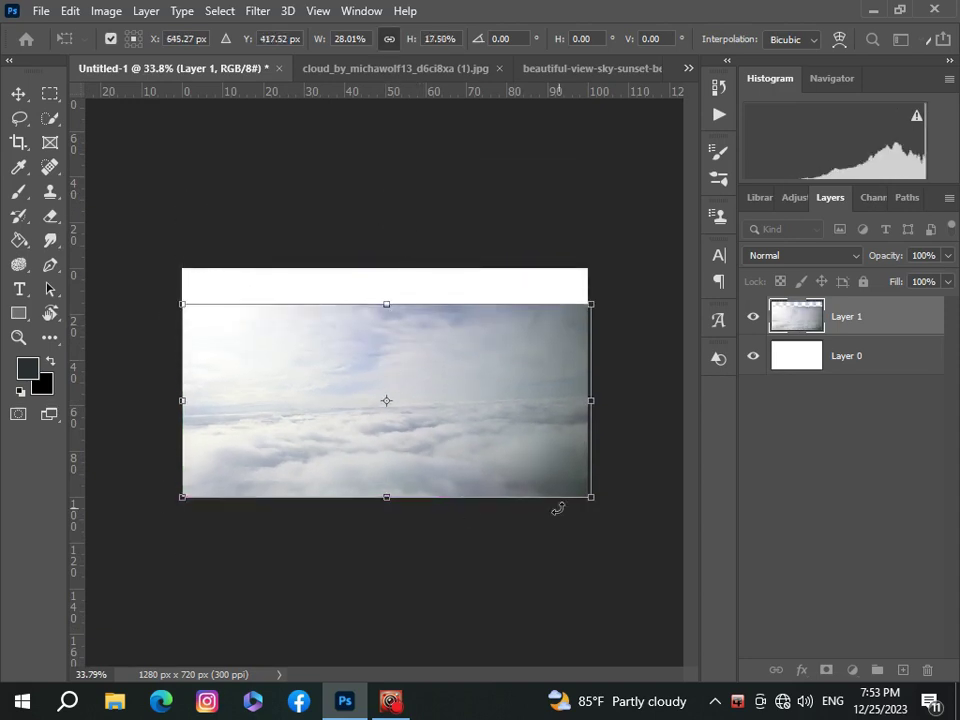
mouse_move(386, 494)
left_mouse_down()
mouse_move(394, 455)
mouse_move(394, 479)
left_mouse_up()
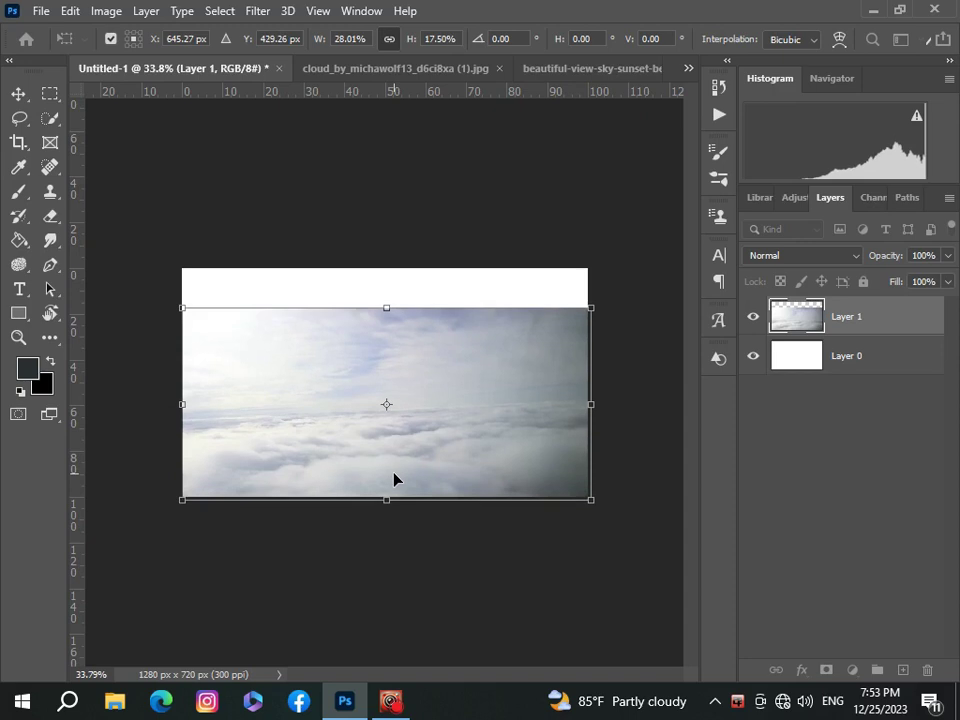
left_click(902, 499)
- Copy the full sunset photo and paste it into Untitled-1 above the cloud layer
scroll(372, 430, "up", 2)
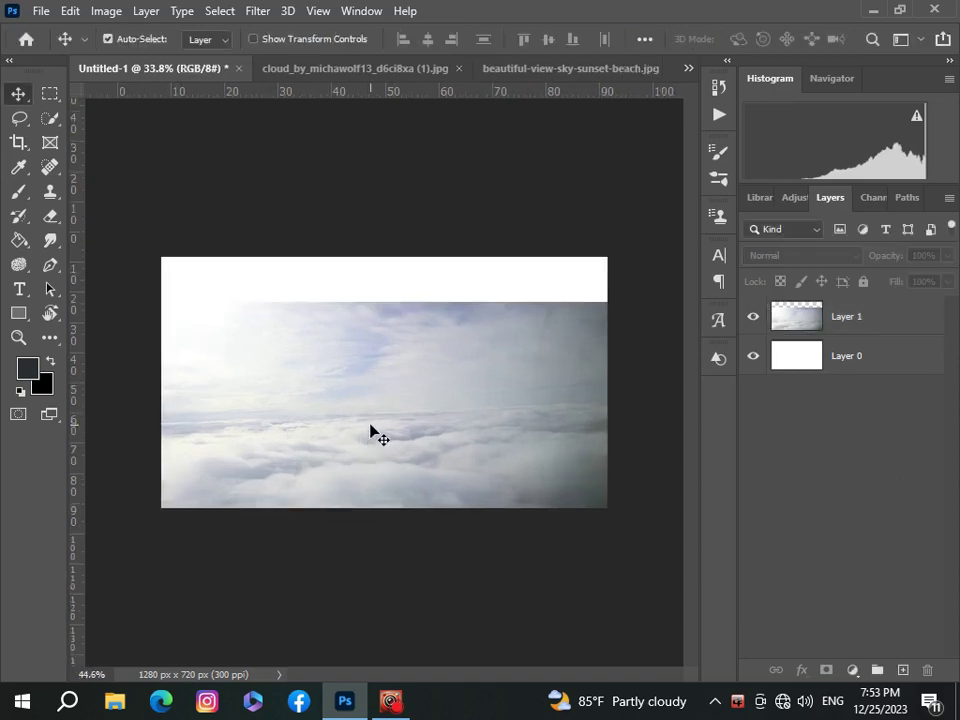
left_click(689, 72)
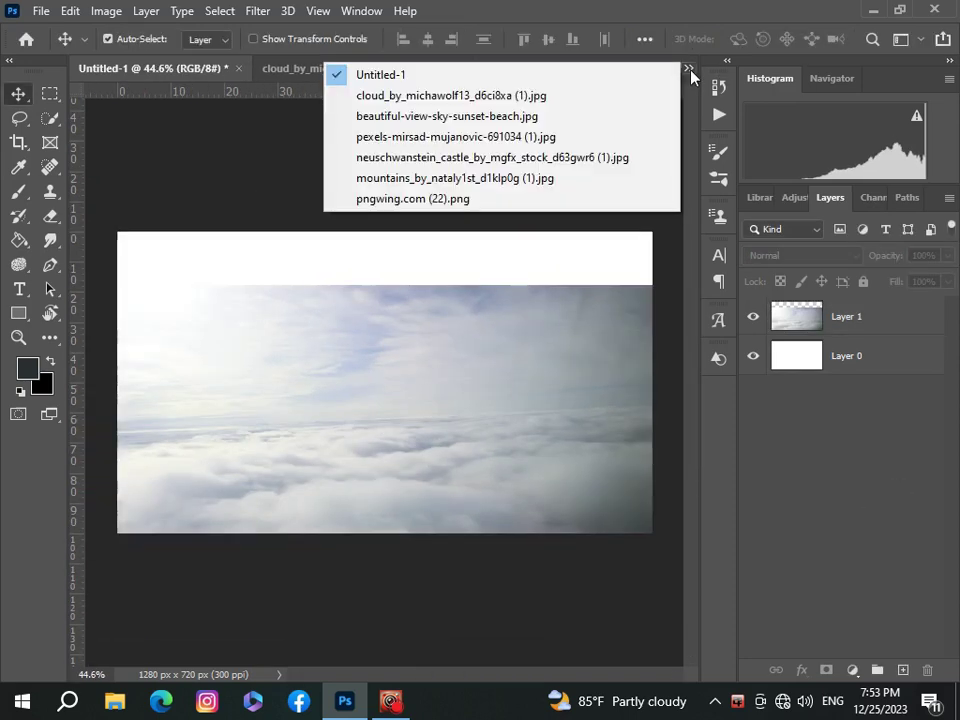
left_click(580, 120)
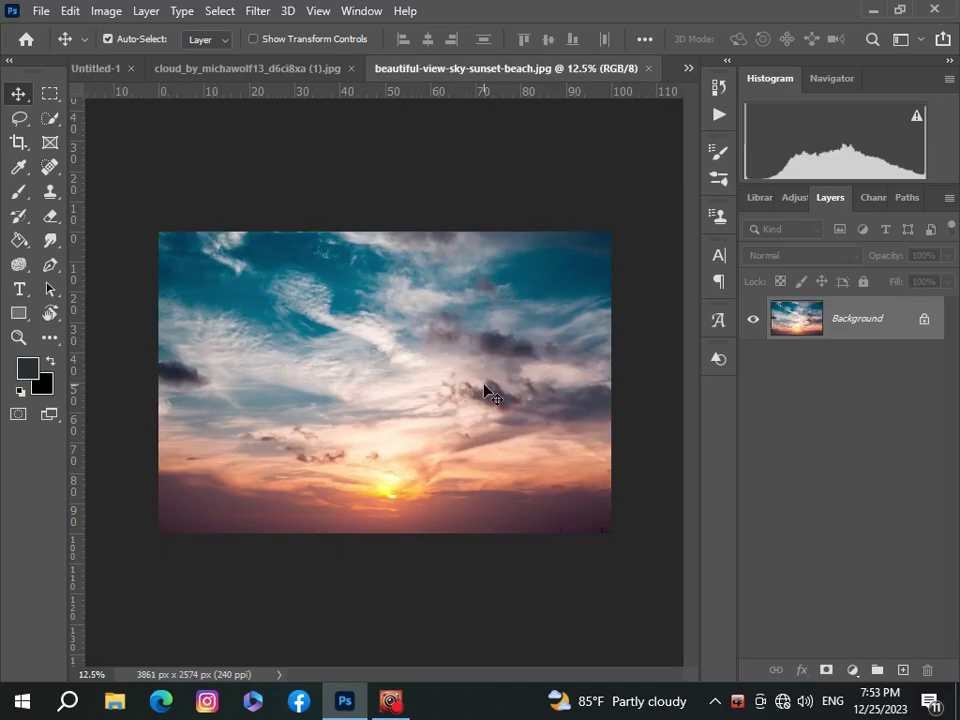
key("ctrl+a")
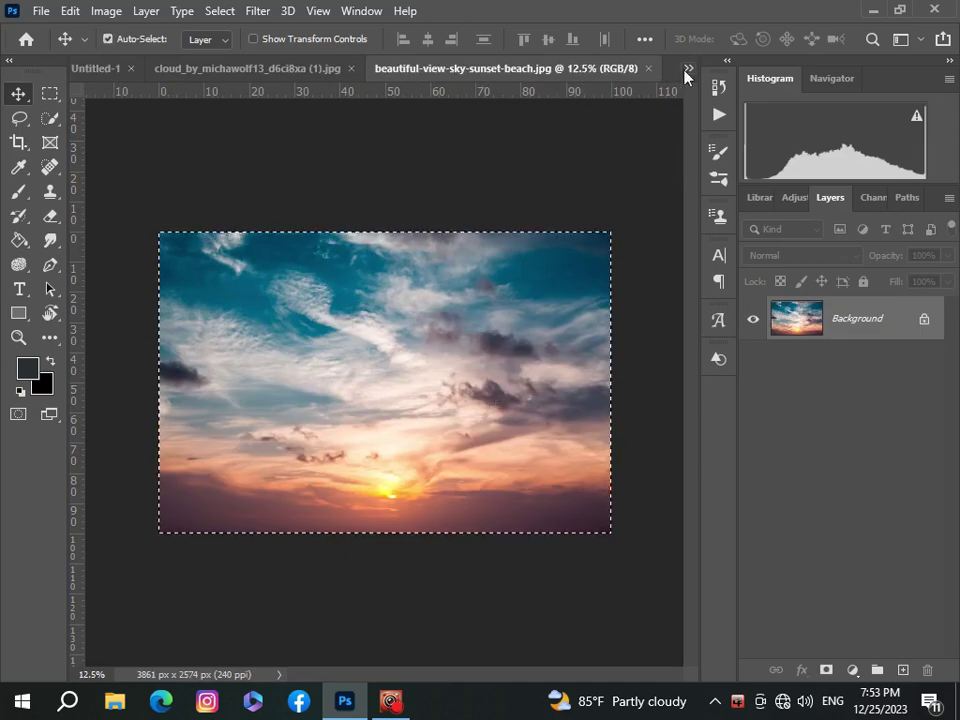
left_click(687, 70)
left_click(664, 77)
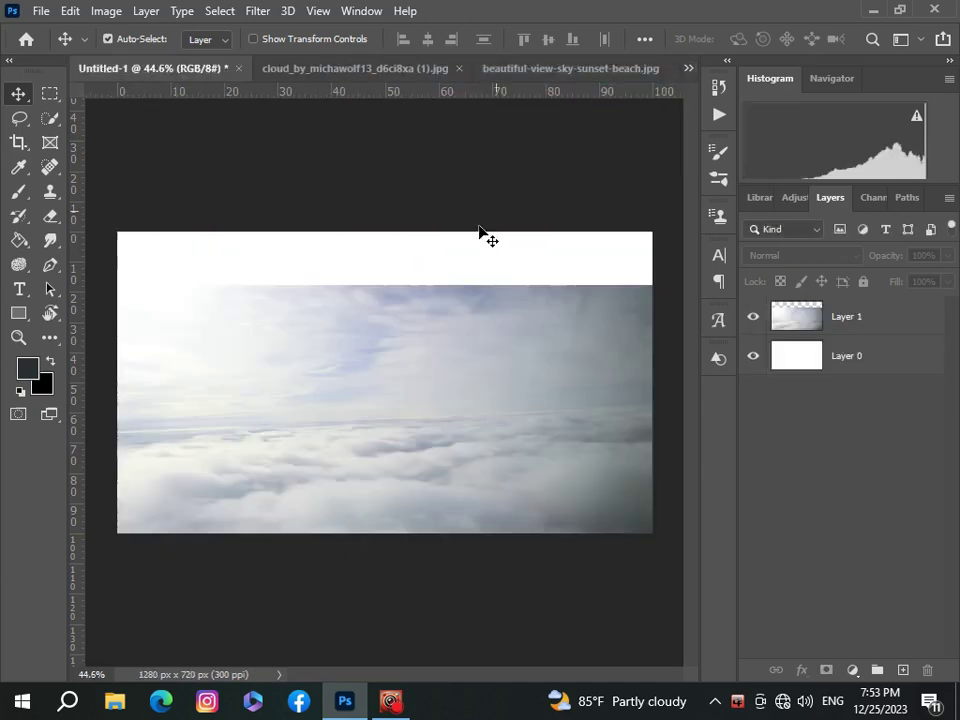
left_click(878, 322)
key("ctrl+v")
- Scale the sunset layer to canvas width so it covers the area above the cloud strip
key("ctrl+t")
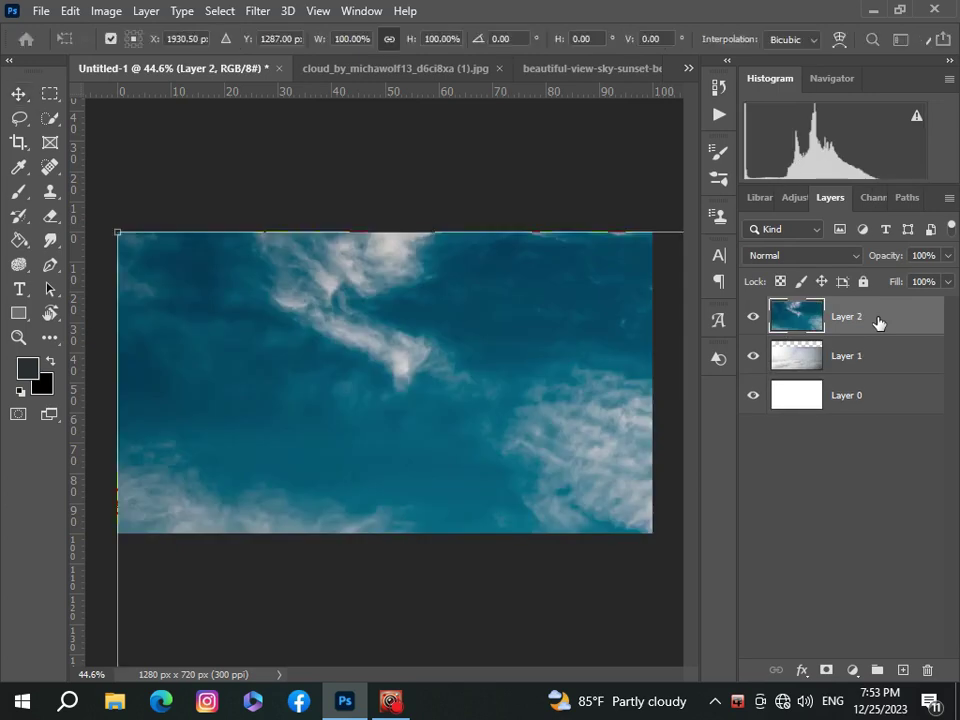
scroll(540, 380, "down", 3)
scroll(557, 398, "down", 3)
mouse_move(583, 519)
left_mouse_down()
mouse_move(405, 366)
mouse_move(410, 326)
mouse_move(411, 334)
left_mouse_up()
scroll(416, 393, "up", 3)
scroll(416, 393, "up", 1)
left_click_drag(387, 230, 381, 257)
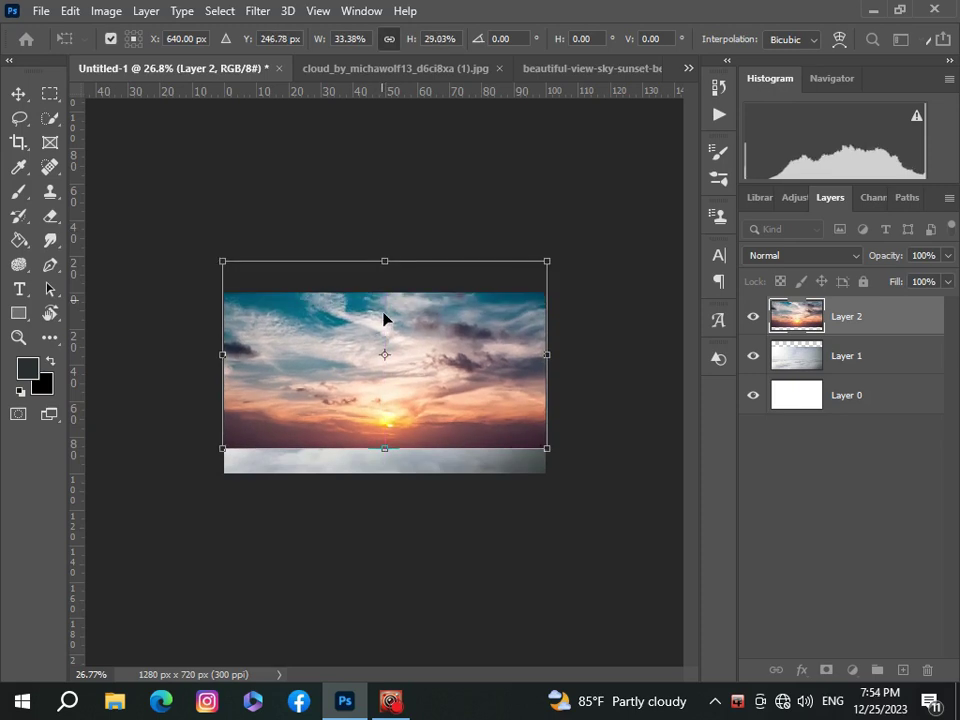
left_click_drag(430, 410, 430, 390)
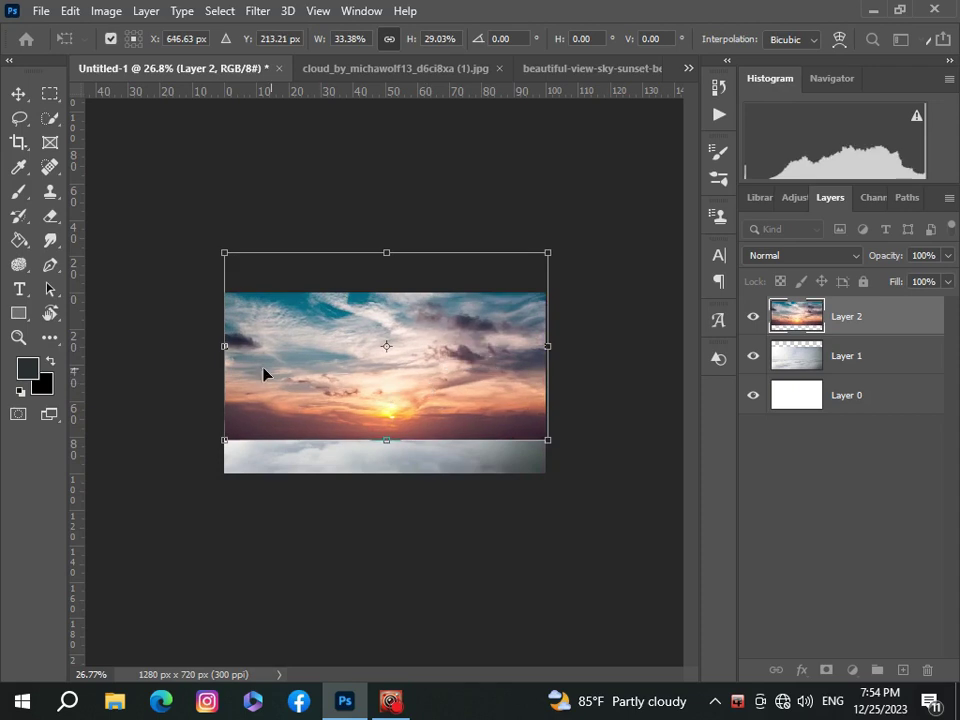
scroll(264, 371, "up", 1)
left_click_drag(165, 334, 162, 334)
key("Return")
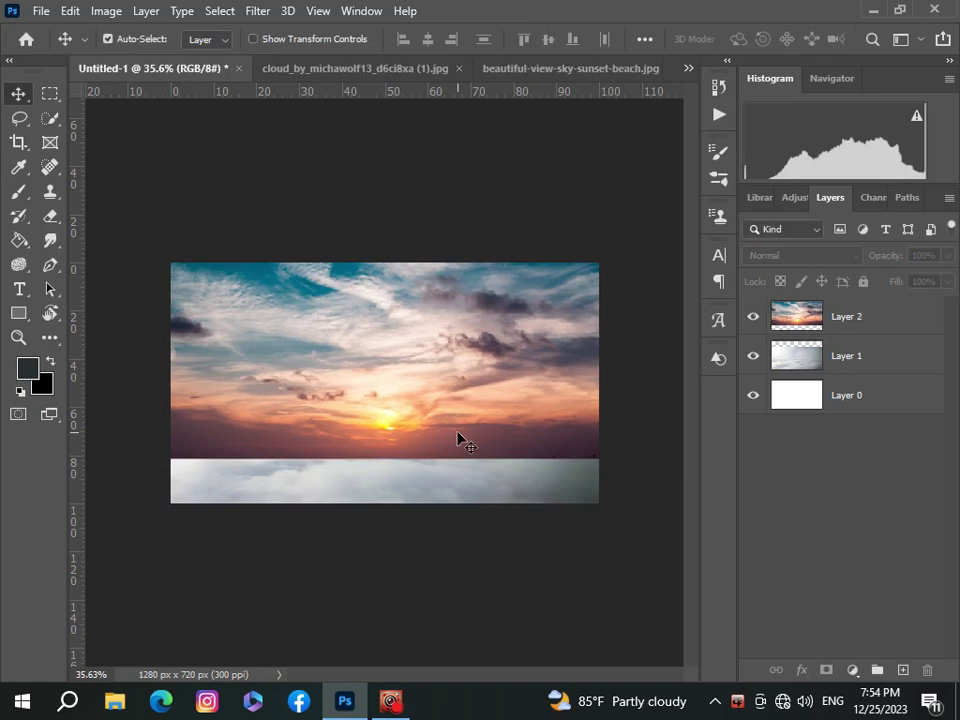
scroll(460, 440, "down", 1)
scroll(463, 443, "up", 1)
- Add a layer mask to Layer 2 and start fading its lower left with a large black brush
left_click(903, 320)
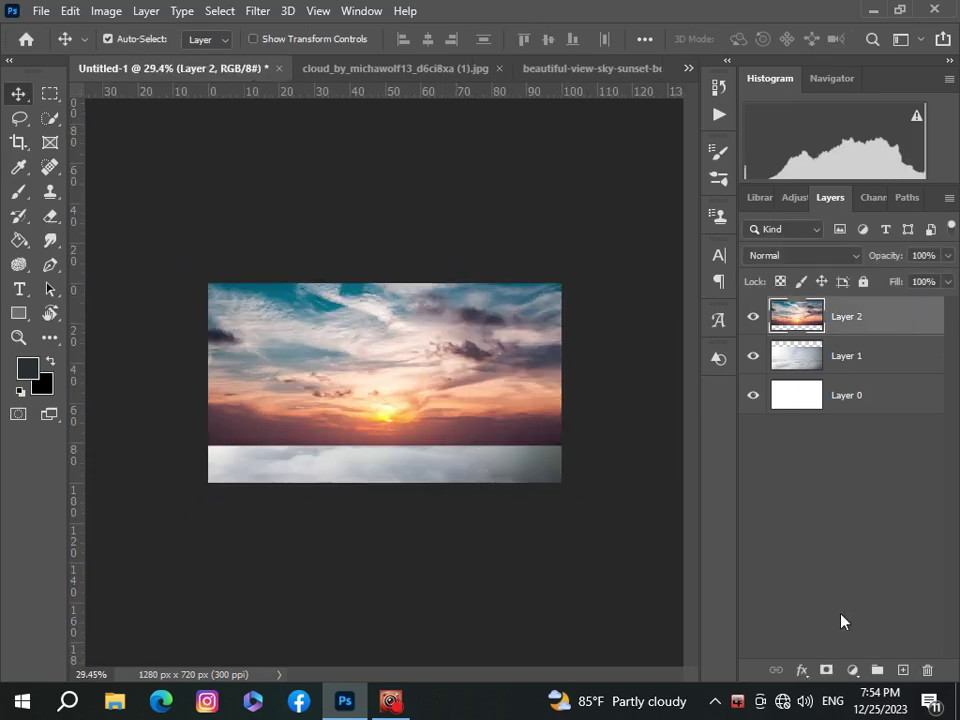
left_click(825, 670)
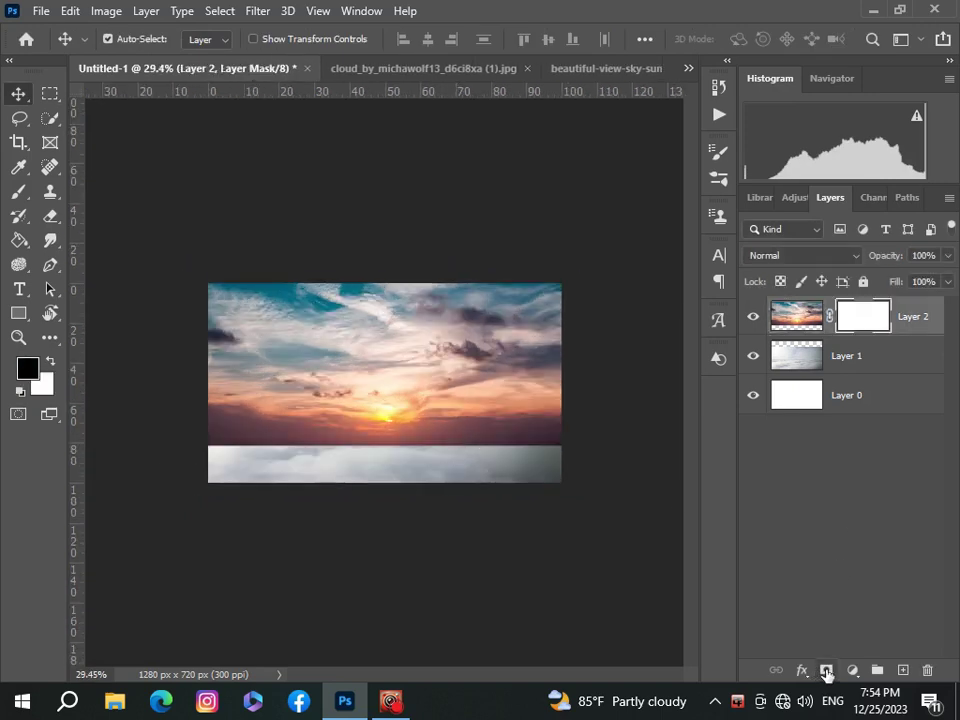
left_click(16, 196)
scroll(211, 497, "up", 2)
key("bracketright")
key("bracketright")
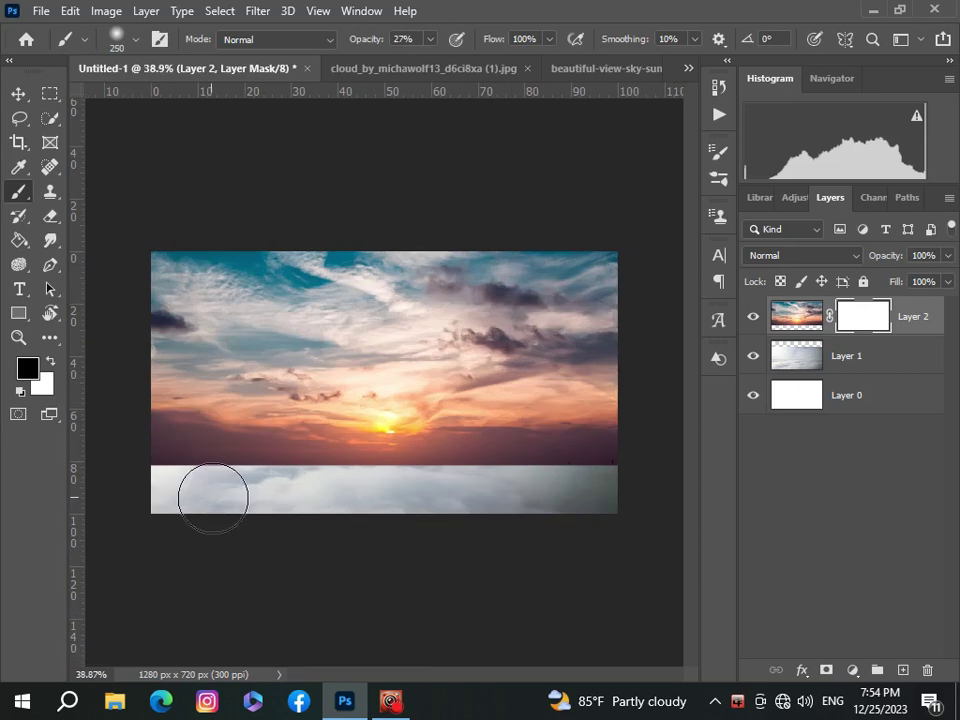
scroll(393, 562, "up", 2)
scroll(395, 566, "down", 1)
scroll(203, 519, "down", 2)
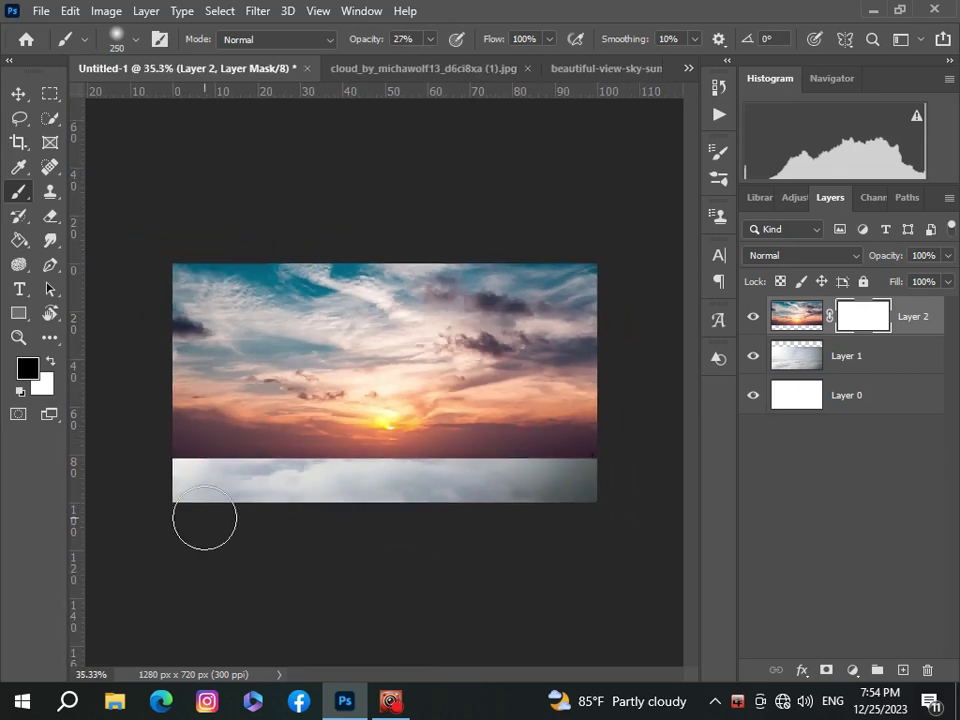
scroll(154, 497, "up", 1)
left_click_drag(213, 505, 122, 487)
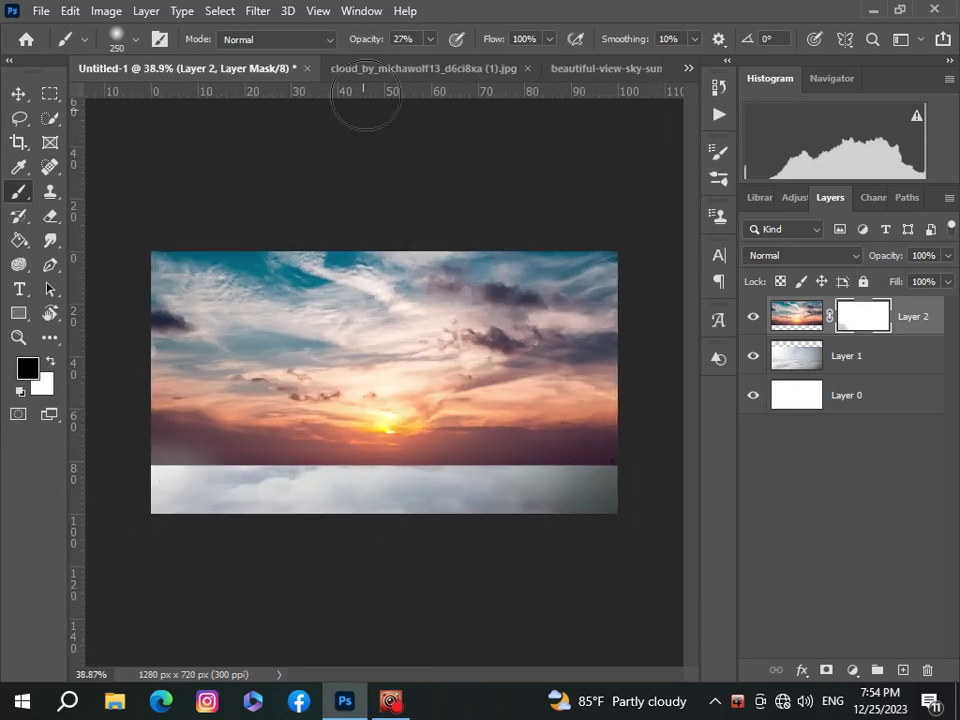
- Paint out the sunset's bottom edge with a bigger, lower-opacity brush to blend into the clouds
left_click(430, 39)
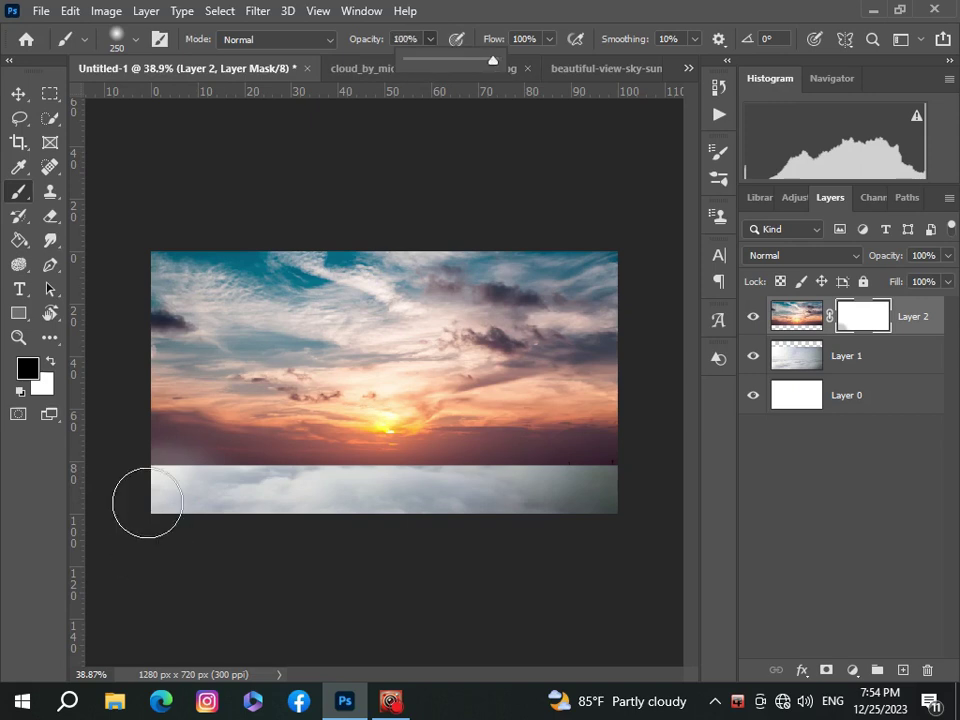
mouse_move(214, 493)
left_mouse_down()
mouse_move(146, 465)
mouse_move(303, 481)
left_mouse_up()
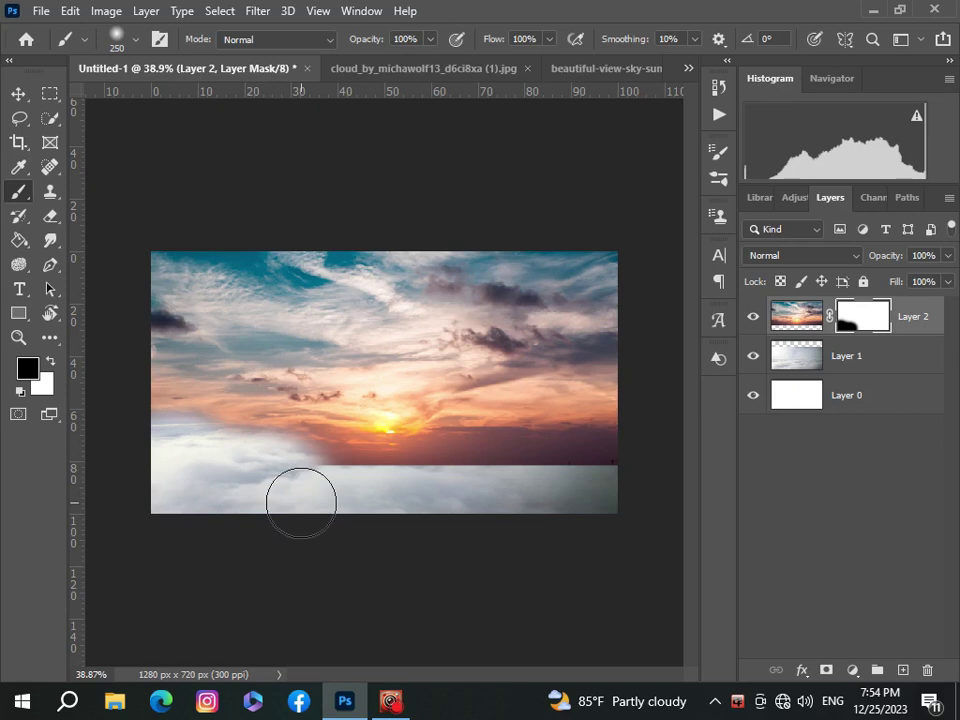
key("bracketright")
key("bracketright")
mouse_move(324, 508)
left_mouse_down()
mouse_move(351, 489)
mouse_move(465, 534)
mouse_move(523, 531)
mouse_move(481, 520)
mouse_move(529, 514)
mouse_move(621, 519)
mouse_move(617, 489)
mouse_move(546, 482)
mouse_move(436, 527)
mouse_move(238, 514)
left_mouse_up()
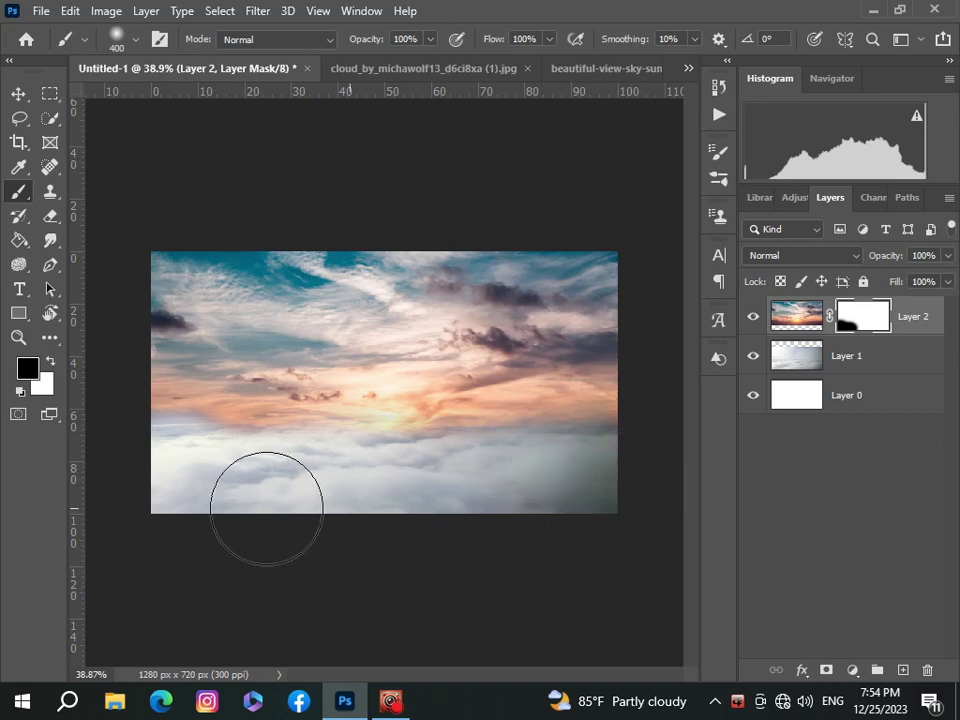
key("bracketright")
key("bracketright")
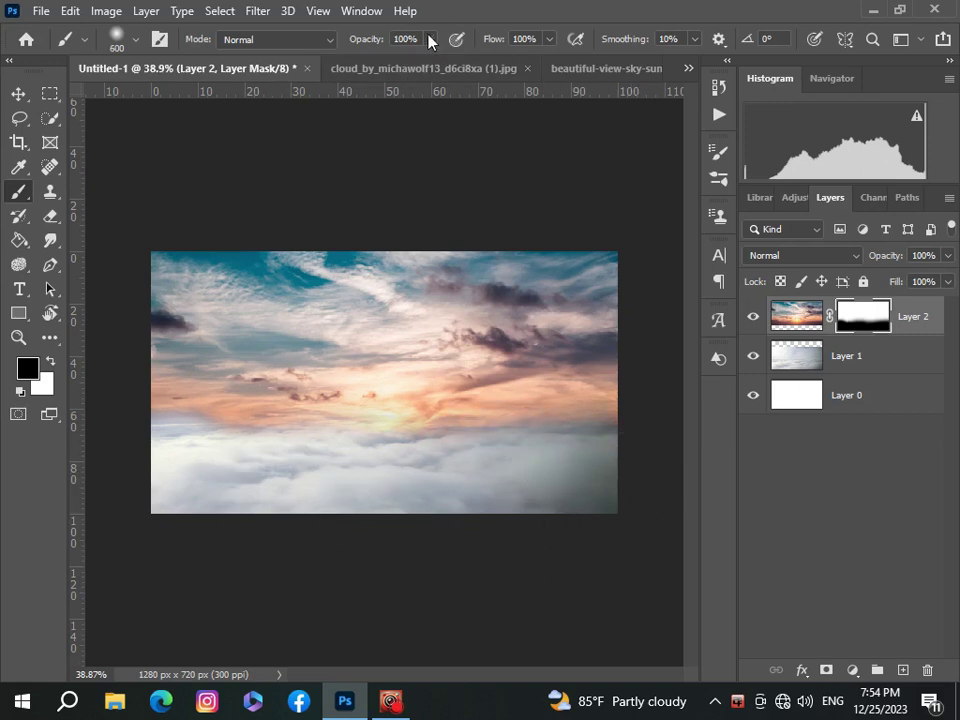
mouse_move(430, 39)
left_mouse_down()
mouse_move(426, 63)
mouse_move(373, 75)
left_mouse_up()
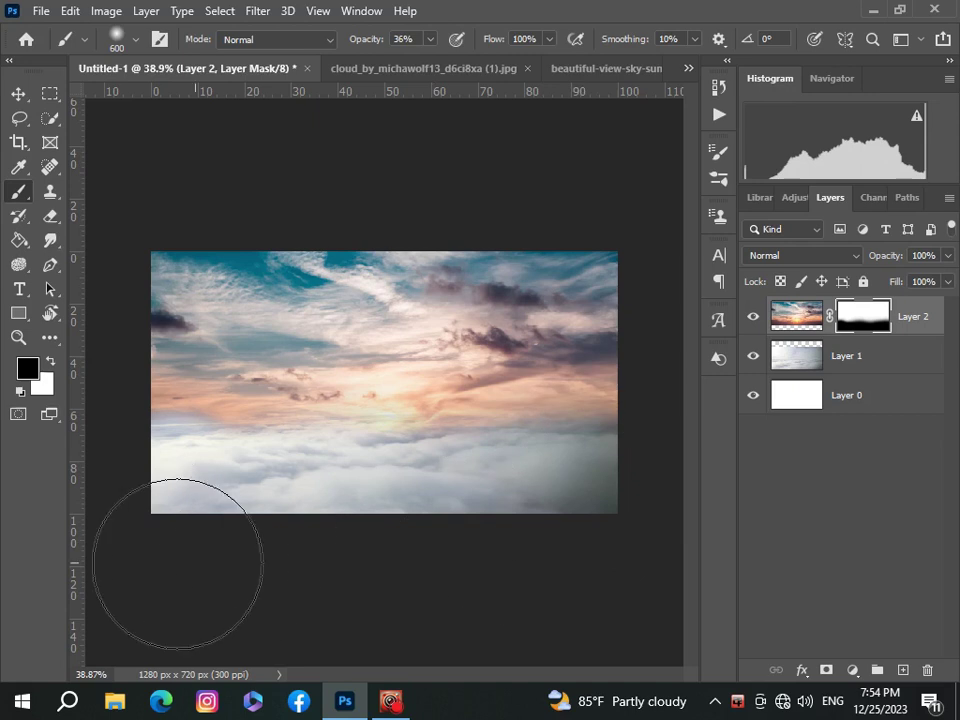
scroll(242, 537, "down", 1)
left_click(18, 93)
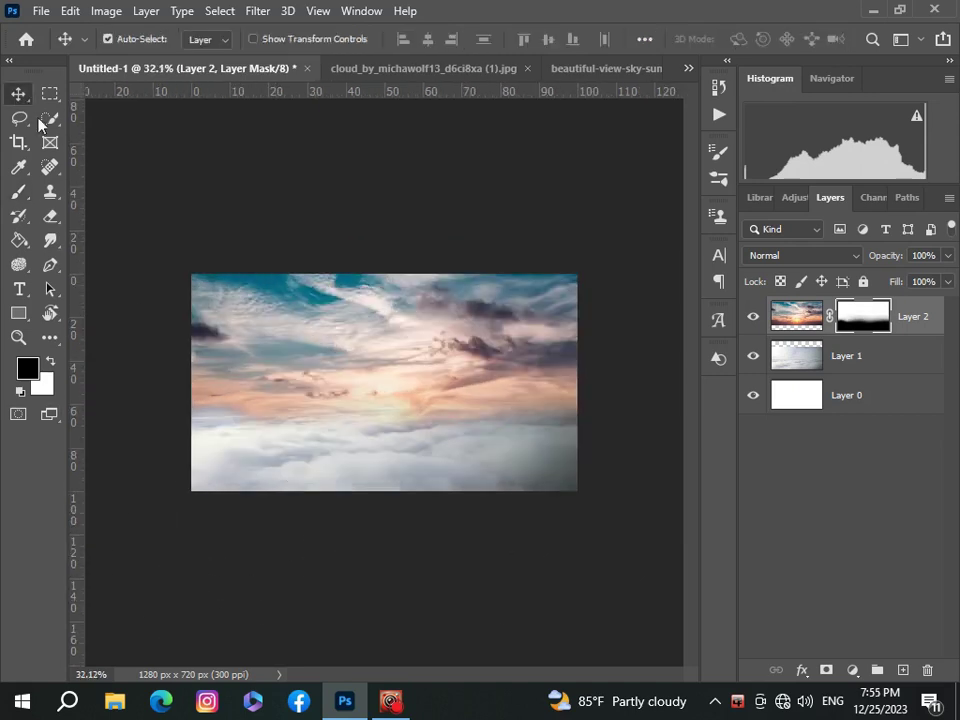
scroll(328, 311, "down", 2)
scroll(325, 310, "up", 4)
scroll(397, 337, "down", 1)
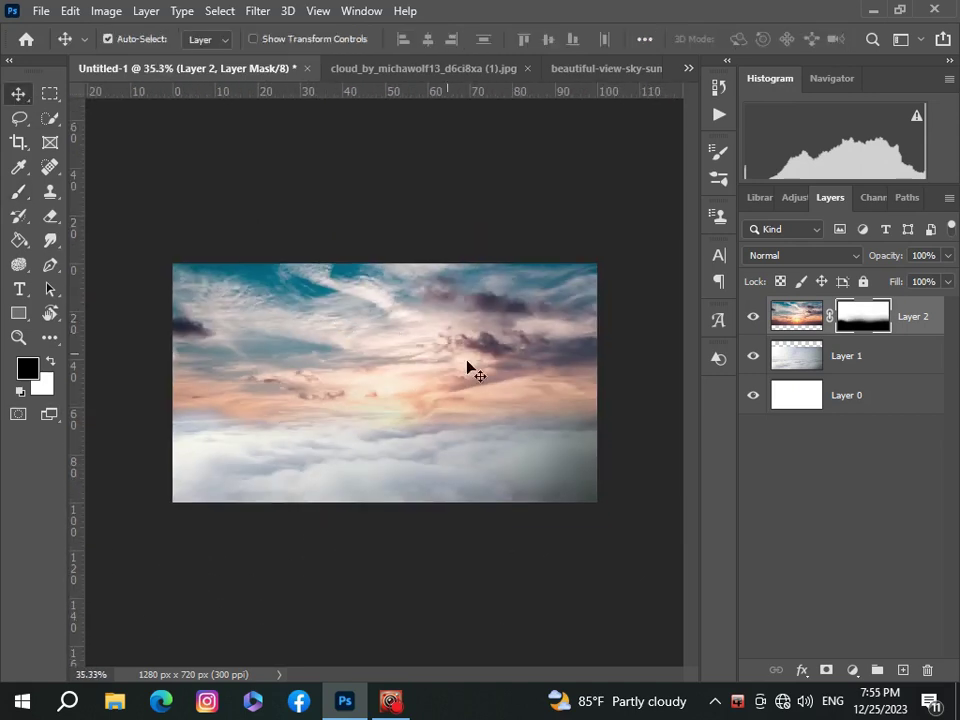
- Add a Color Balance layer clipped to Layer 2, pushing midtones toward red at +24
left_click(815, 316)
left_click(852, 672)
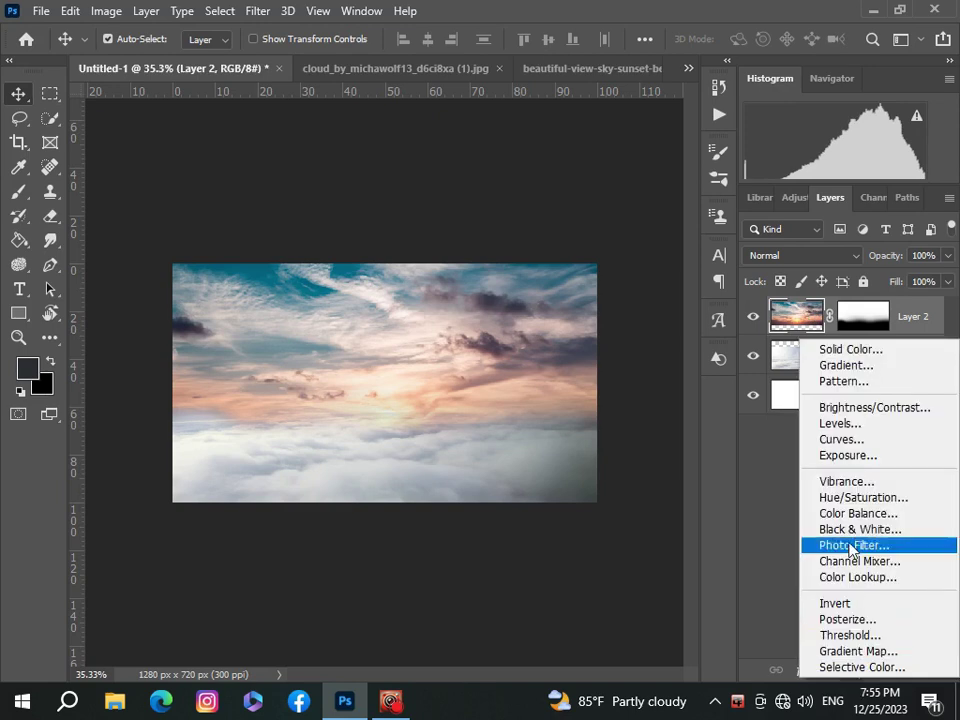
left_click(846, 512)
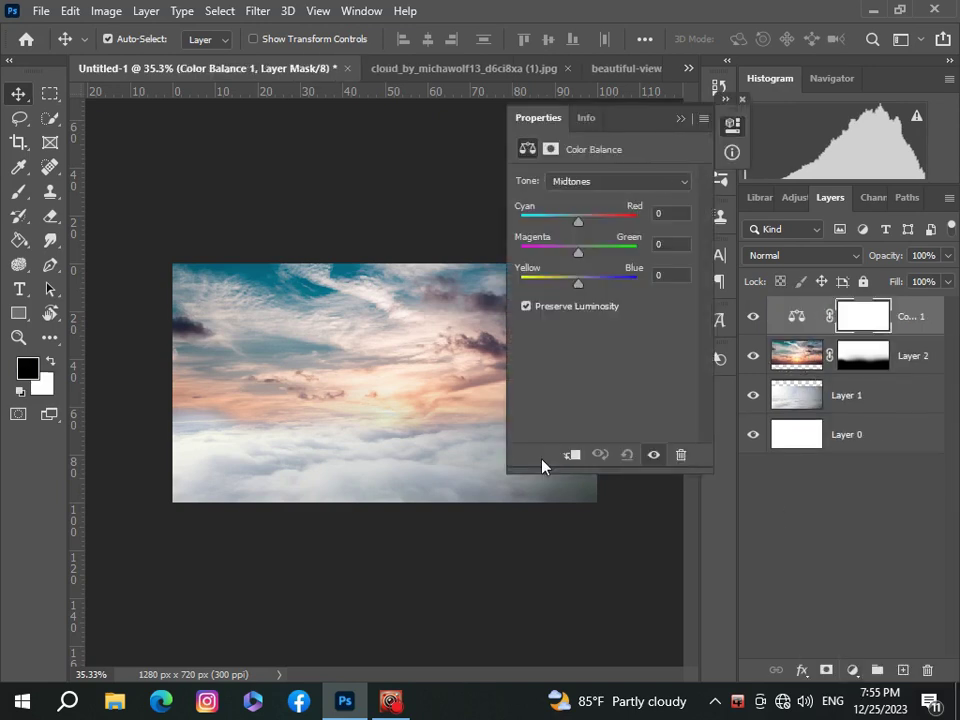
left_click(576, 456)
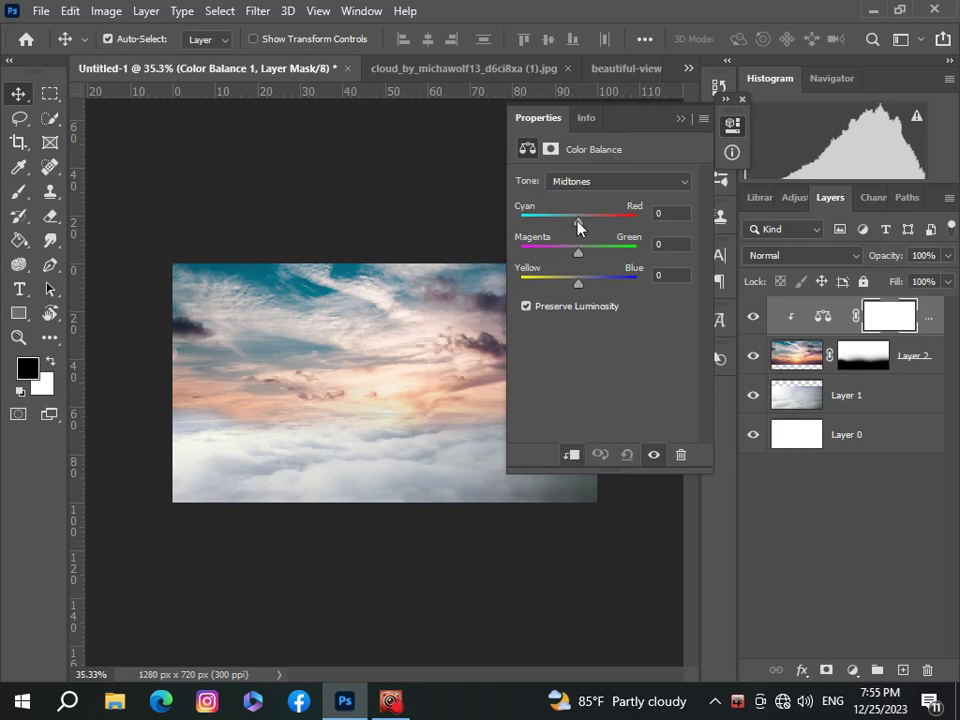
left_click_drag(566, 229, 592, 240)
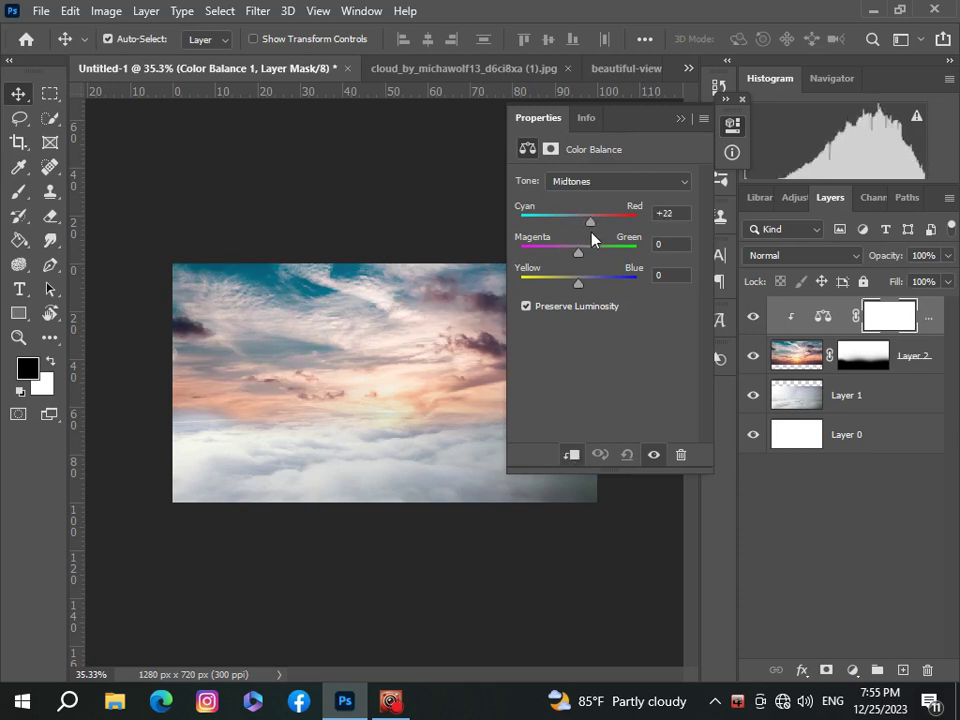
left_click(741, 101)
scroll(318, 415, "down", 3)
scroll(320, 420, "up", 5)
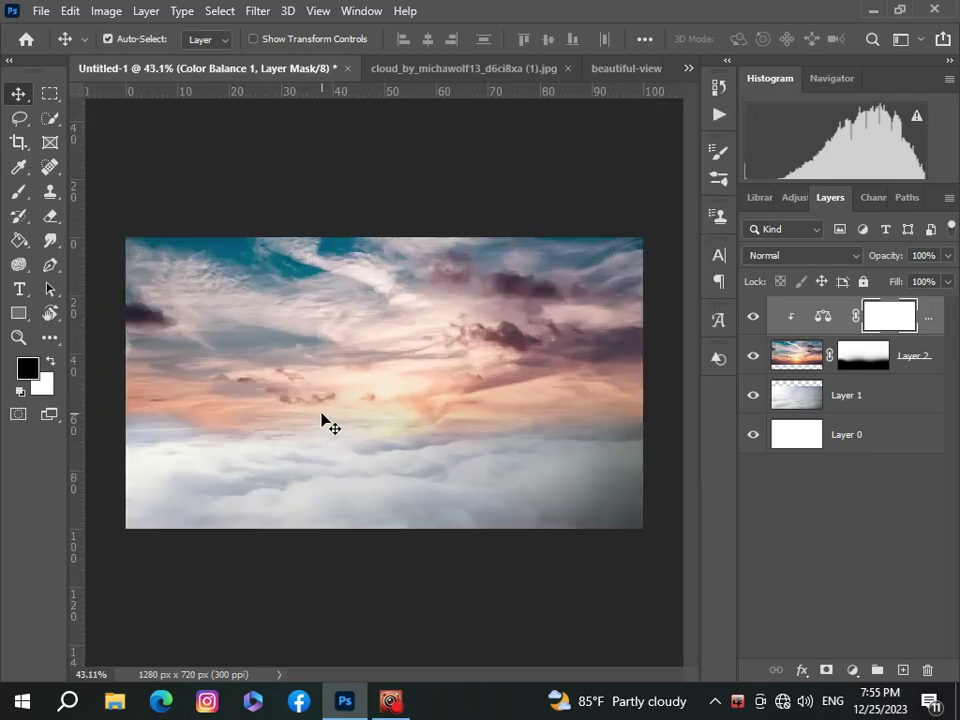
scroll(320, 420, "down", 1)
- Clip a Hue/Saturation layer to the sunset with Hue -6, Saturation +8, Lightness -6
left_click(855, 672)
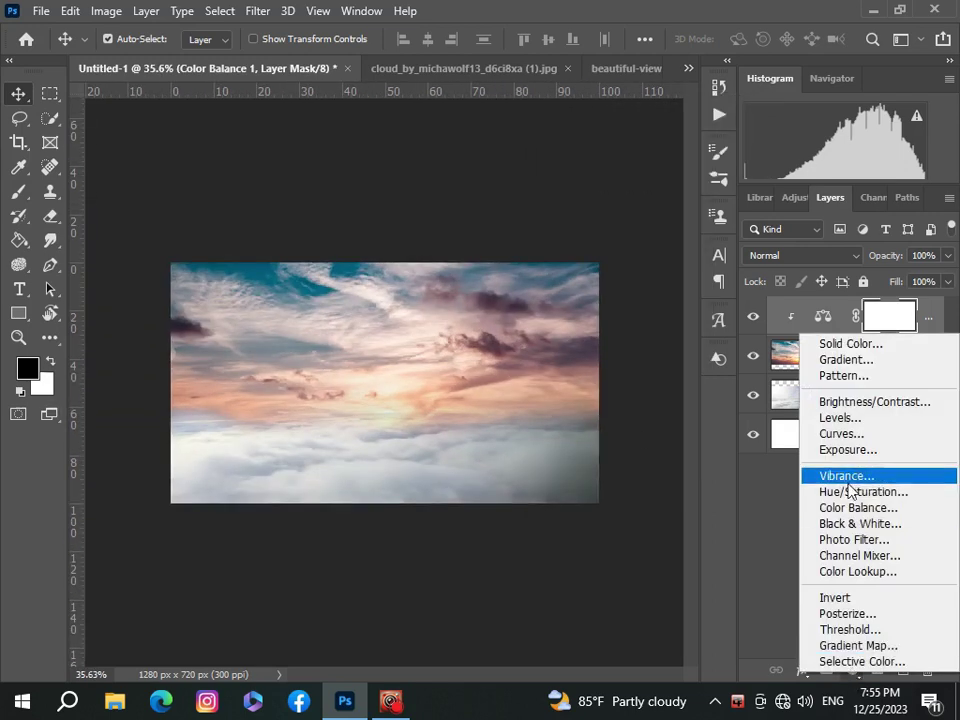
left_click(849, 502)
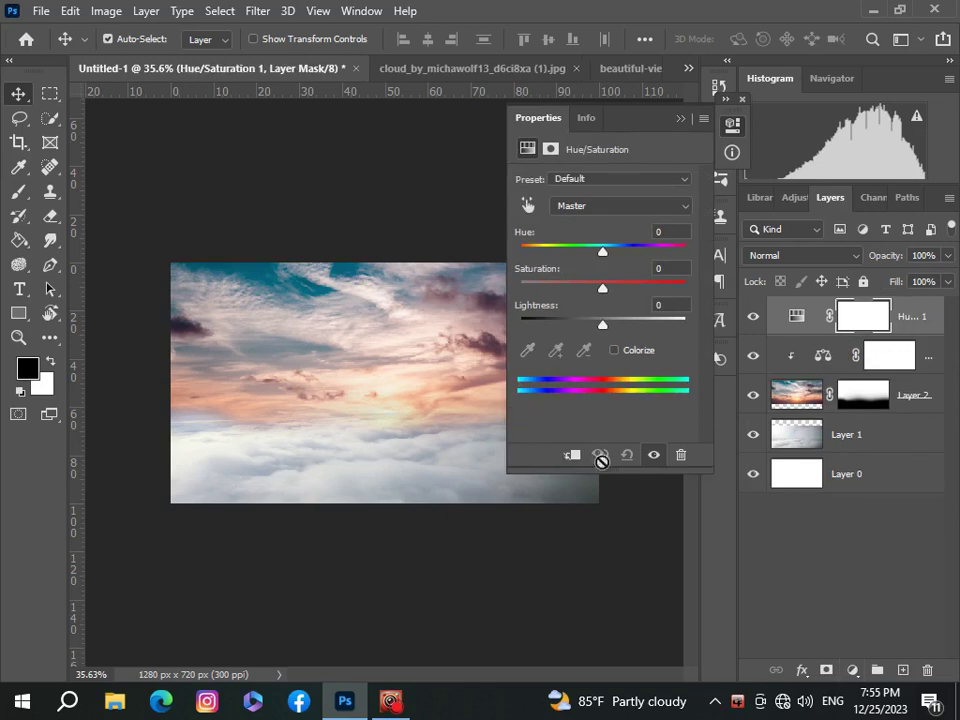
left_click(571, 455)
mouse_move(603, 290)
left_mouse_down()
mouse_move(617, 296)
mouse_move(608, 300)
left_mouse_up()
left_click_drag(603, 251, 598, 255)
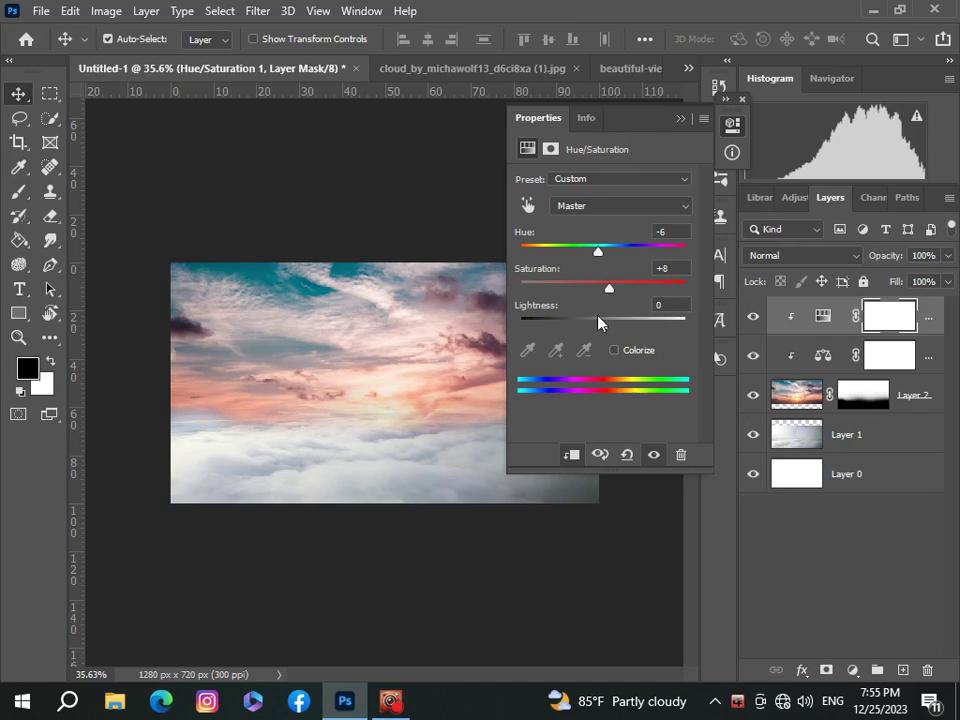
left_click_drag(600, 323, 599, 325)
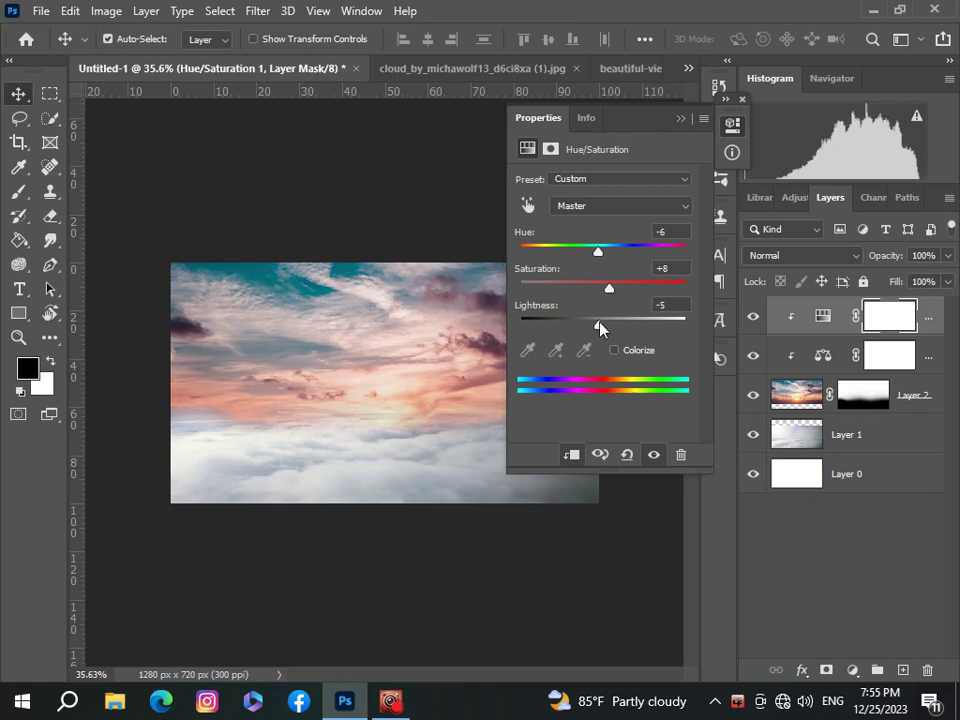
left_click(742, 100)
scroll(470, 459, "down", 1)
scroll(470, 459, "up", 1)
left_click(470, 459)
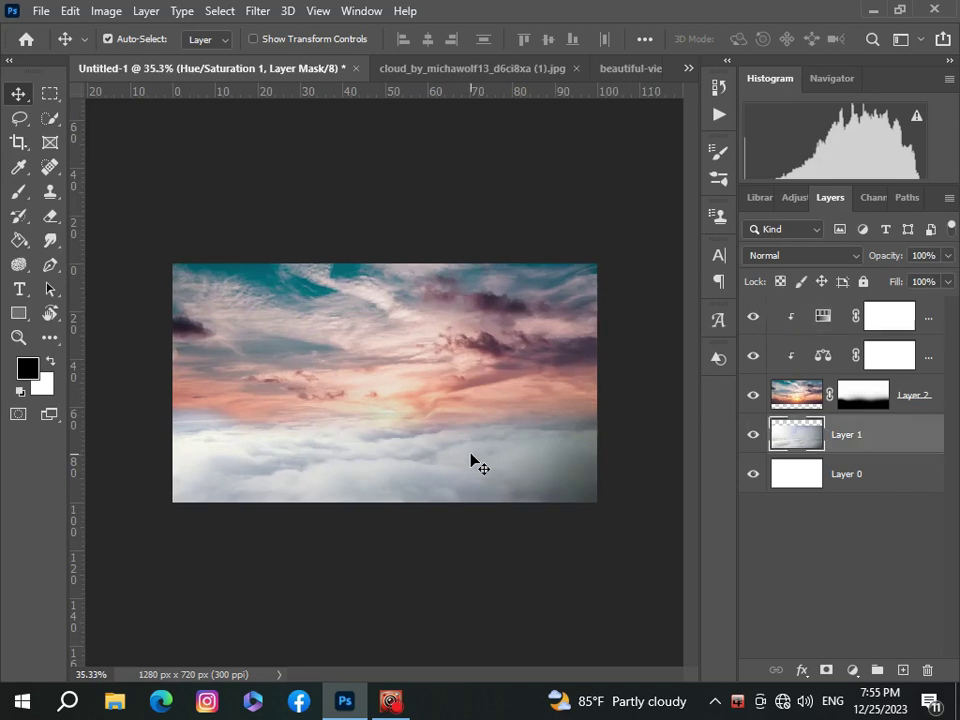
left_click(851, 670)
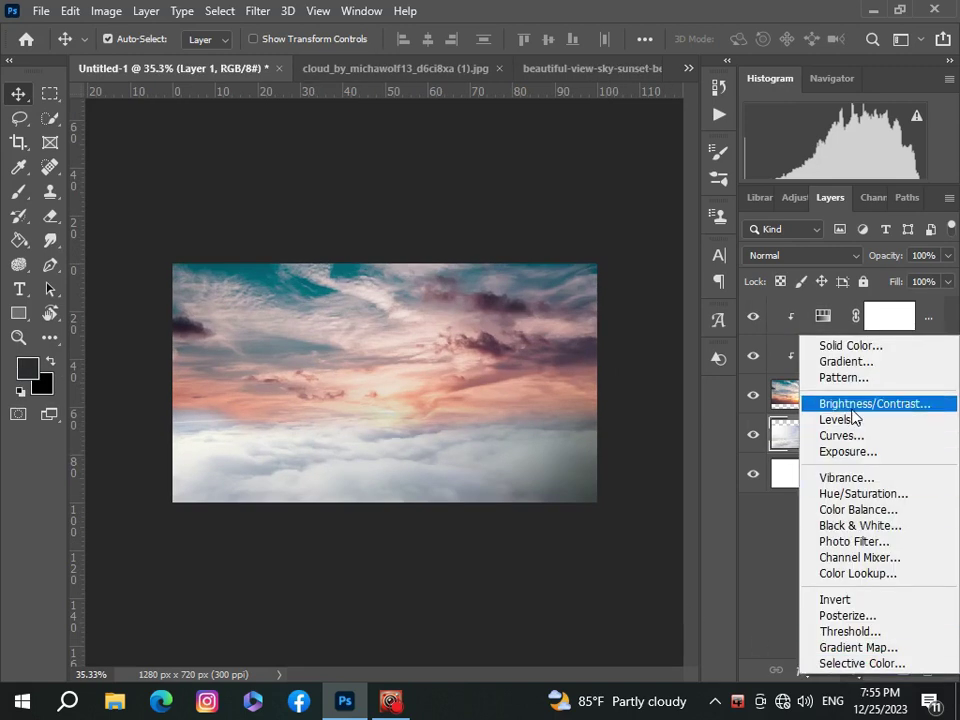
- Add a Brightness/Contrast layer clipped to Layer 1 with Brightness -10 and Contrast -2
left_click(852, 408)
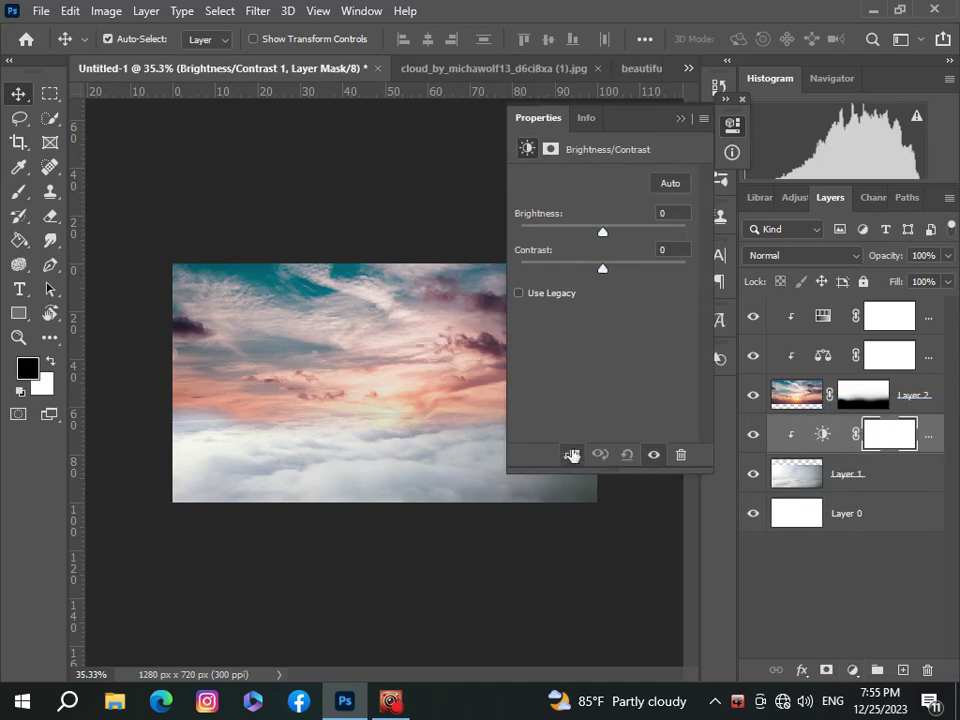
mouse_move(603, 268)
left_mouse_down()
mouse_move(621, 268)
mouse_move(604, 266)
mouse_move(605, 233)
mouse_move(598, 238)
mouse_move(613, 272)
mouse_move(600, 272)
left_mouse_up()
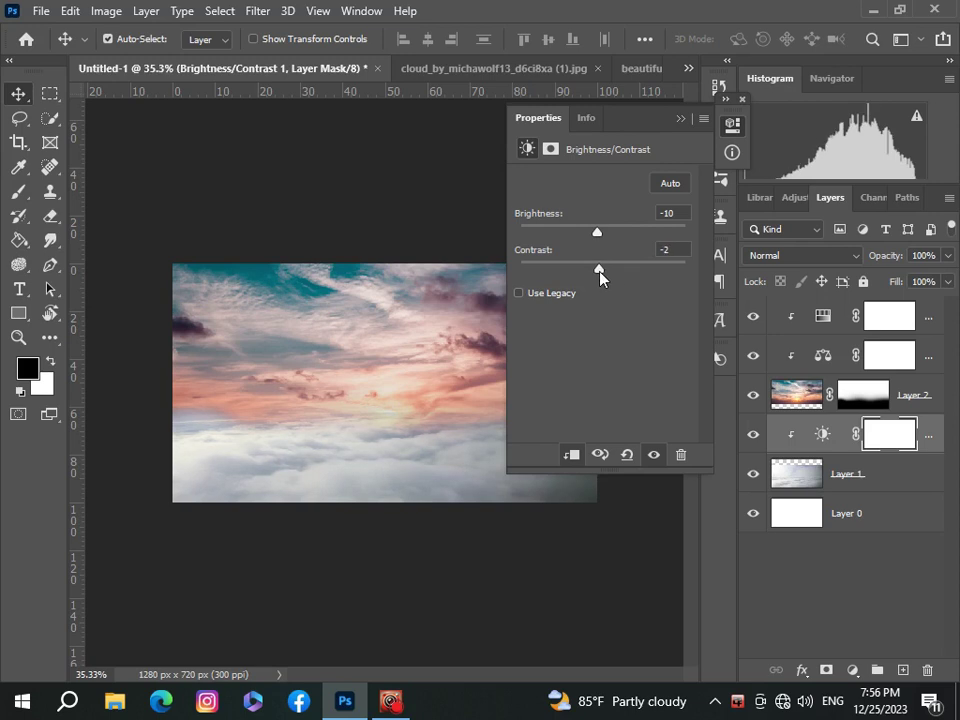
left_click(742, 100)
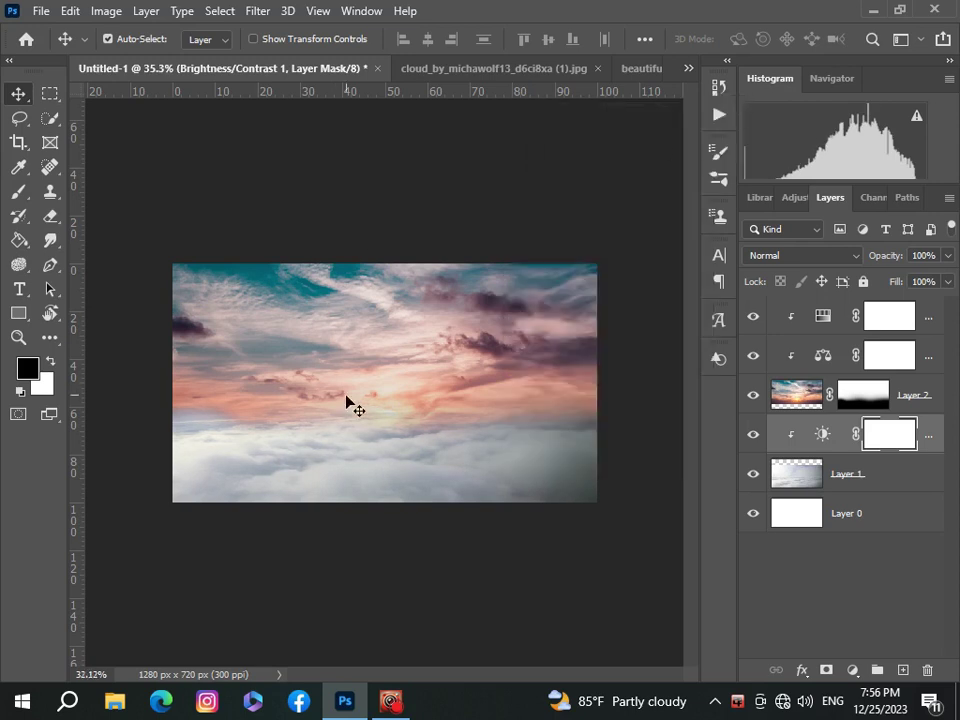
scroll(368, 439, "up", 3)
scroll(368, 439, "down", 3)
scroll(368, 439, "up", 1)
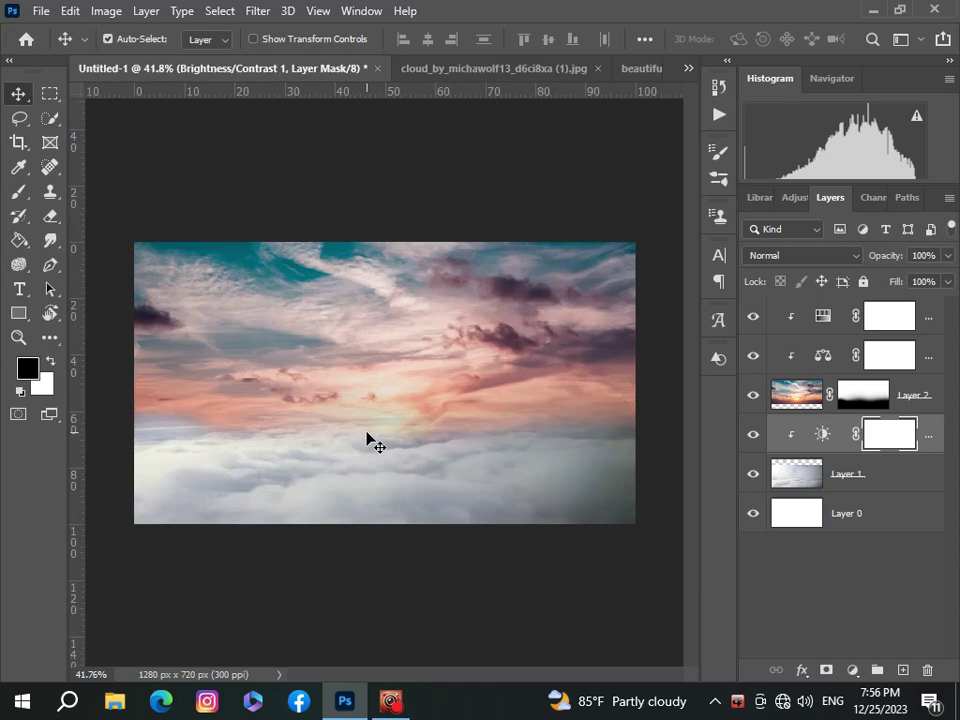
scroll(367, 434, "down", 2)
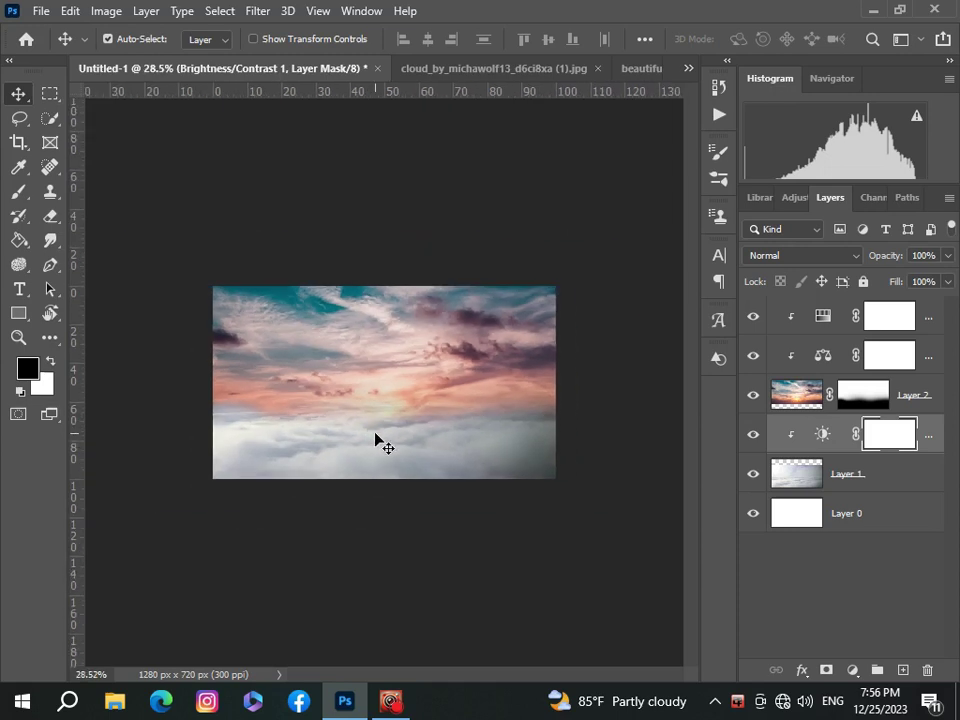
scroll(380, 441, "up", 2)
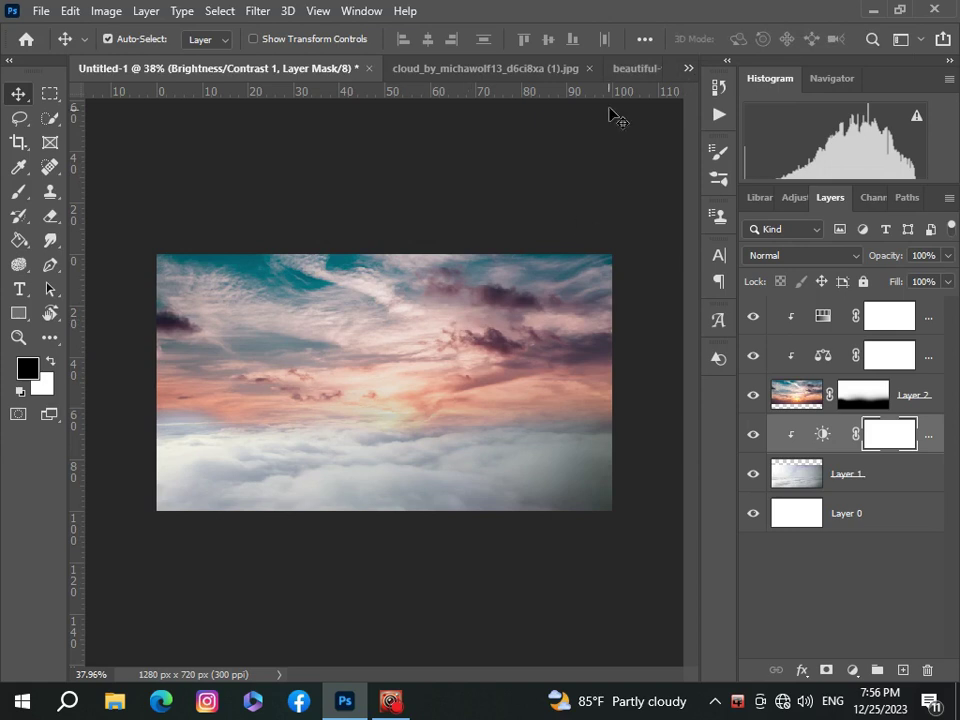
- In the hiker photo, quick-select the rocky cliff and the hiker
left_click(685, 72)
left_click(540, 139)
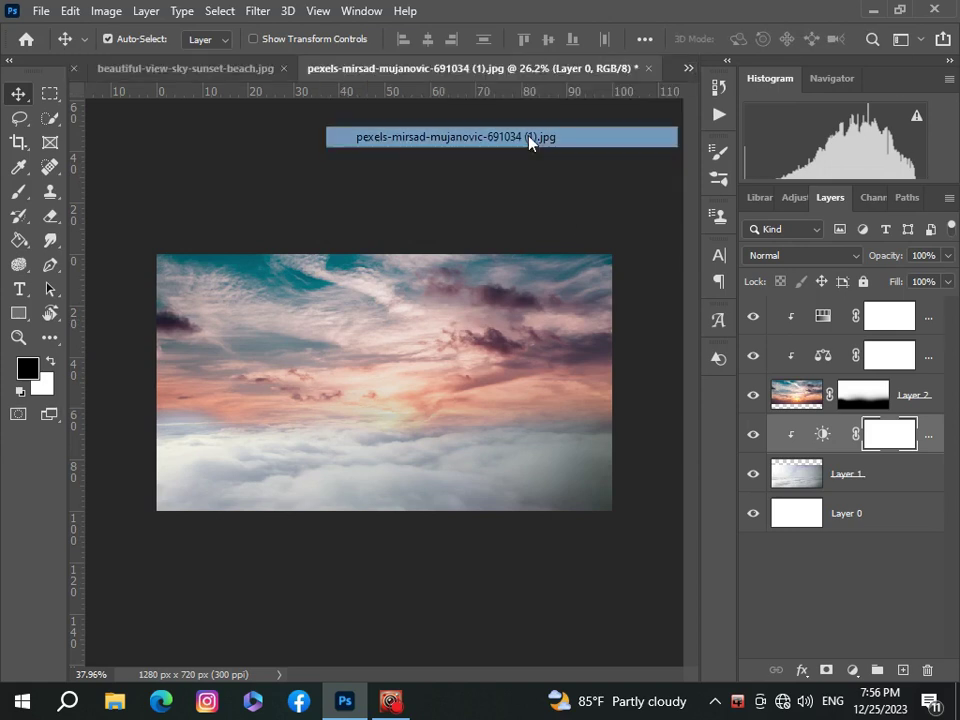
left_click(48, 119)
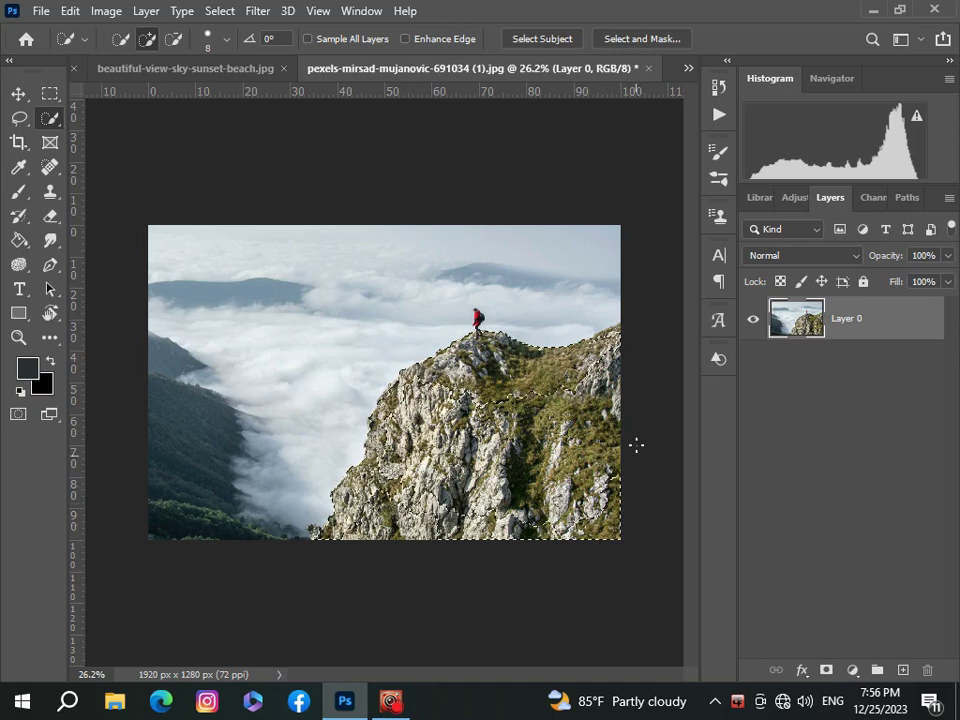
left_click_drag(441, 279, 334, 350)
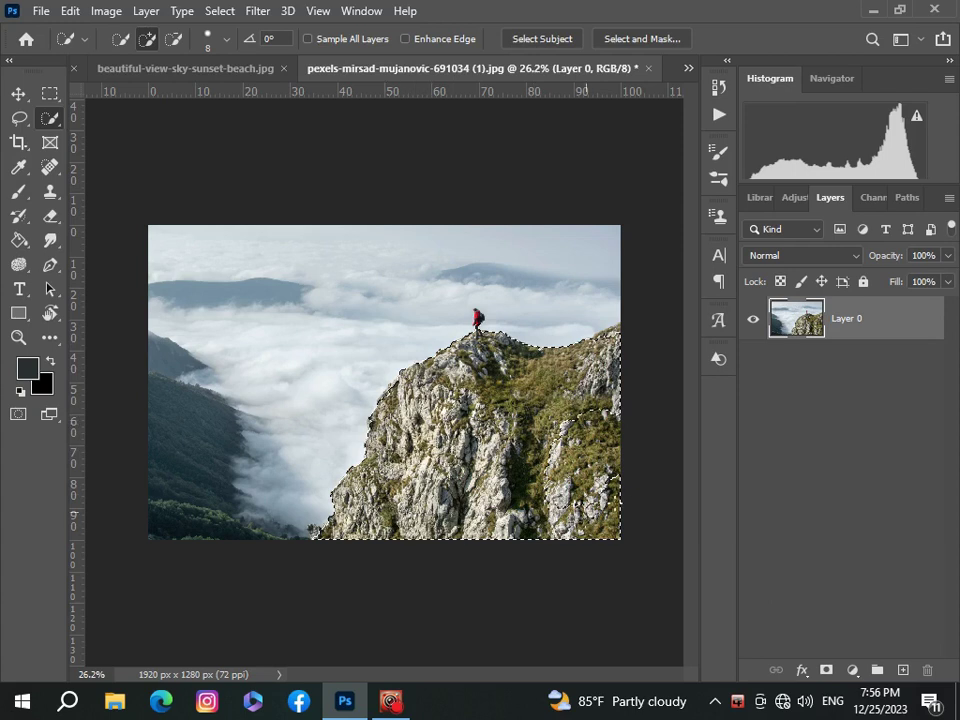
scroll(619, 401, "up", 2)
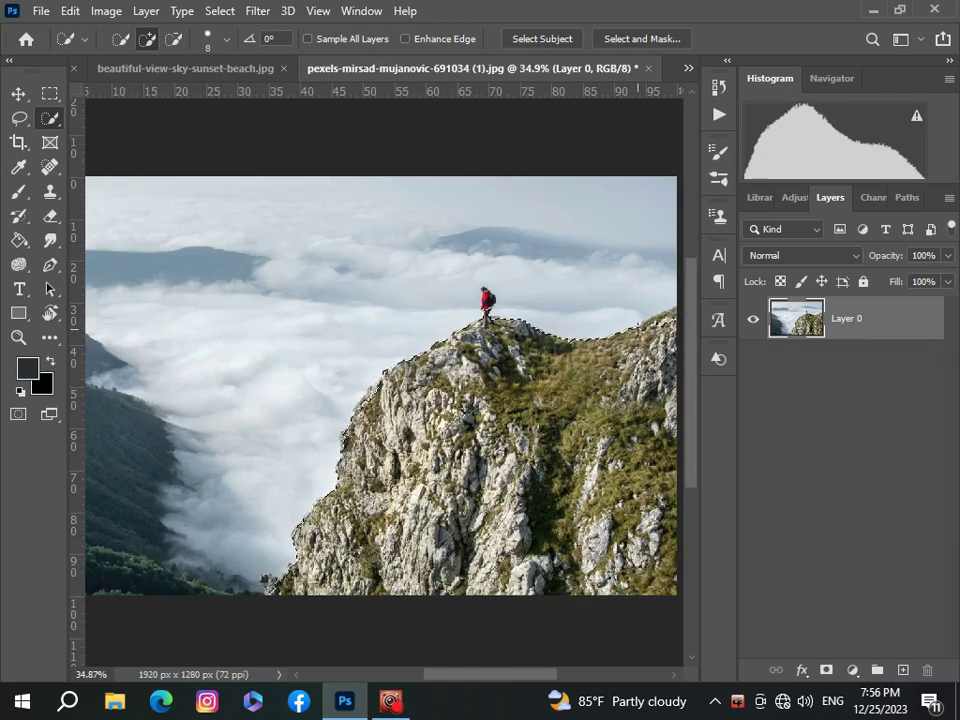
scroll(470, 265, "up", 2)
scroll(466, 256, "up", 4)
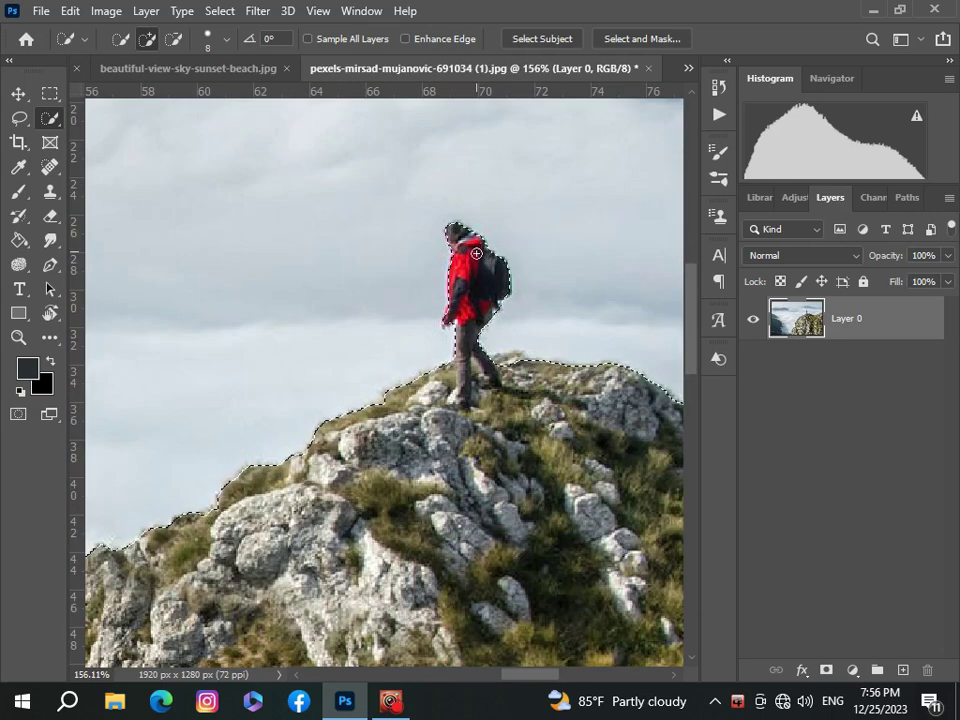
scroll(491, 311, "down", 2)
scroll(491, 311, "down", 3)
scroll(494, 312, "down", 4)
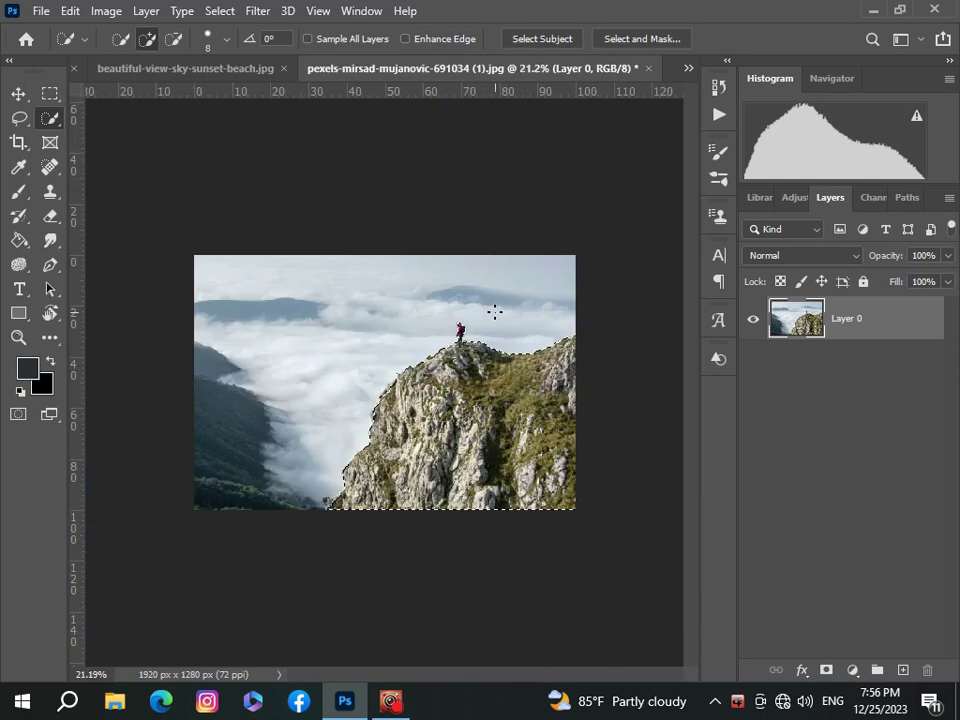
- Mask out the sky on Layer 0 and shift the cliff slightly up and left
left_click(826, 670)
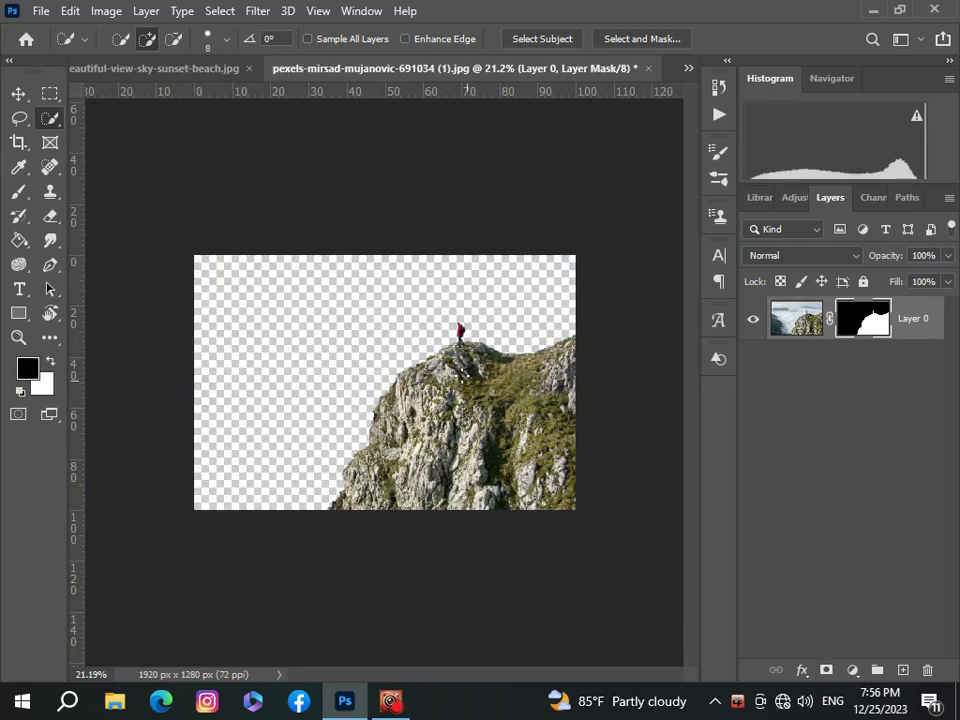
scroll(459, 380, "up", 2)
scroll(465, 345, "up", 2)
scroll(465, 345, "down", 2)
key("v")
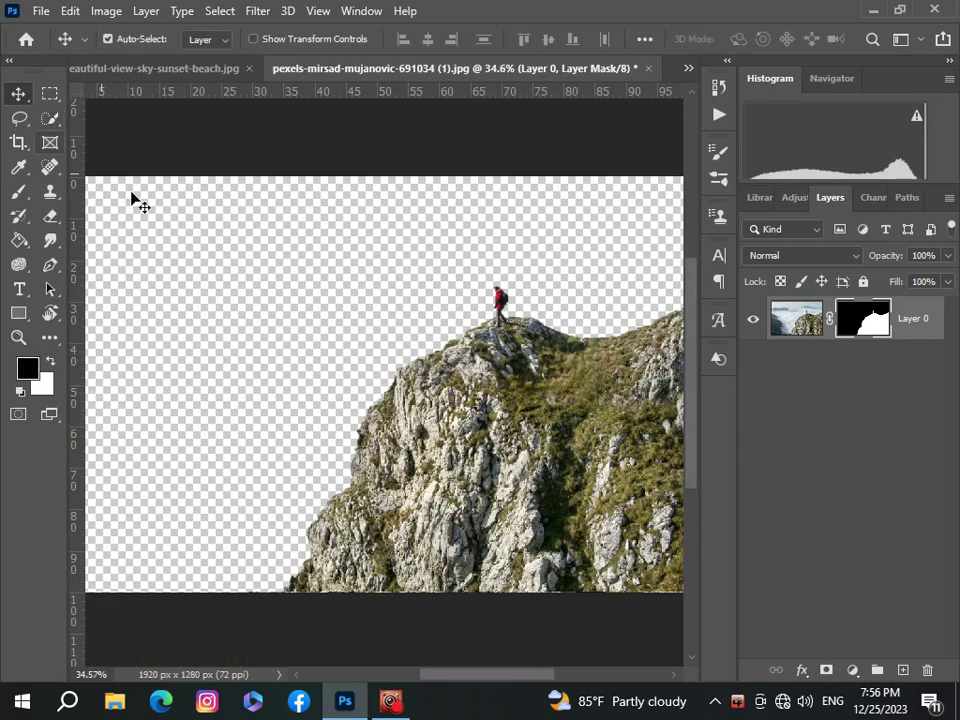
left_click_drag(462, 400, 448, 392)
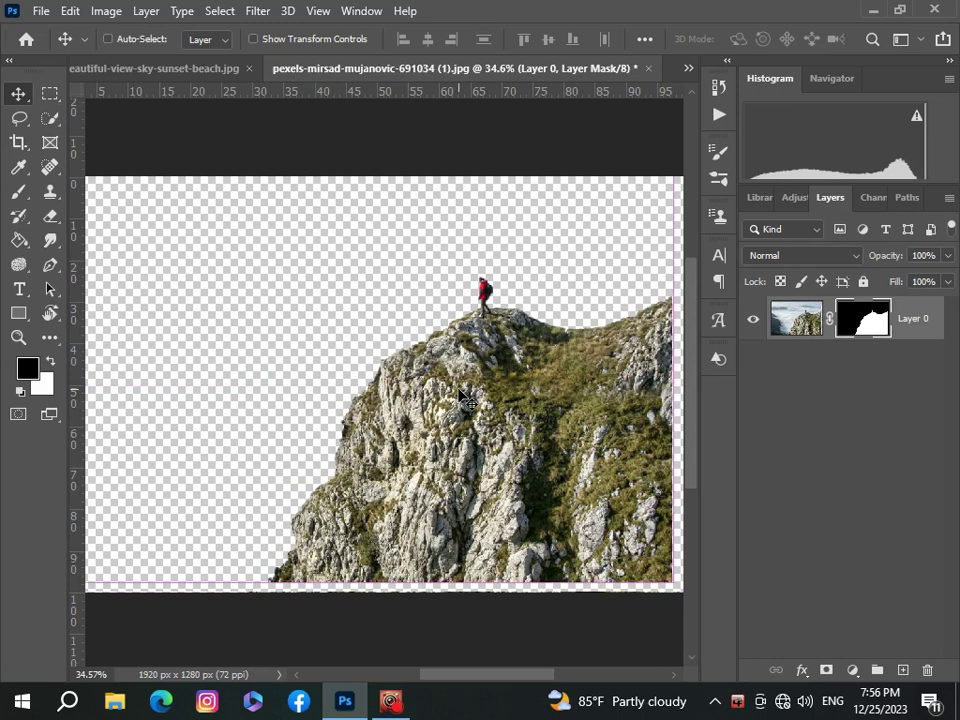
left_click(688, 69)
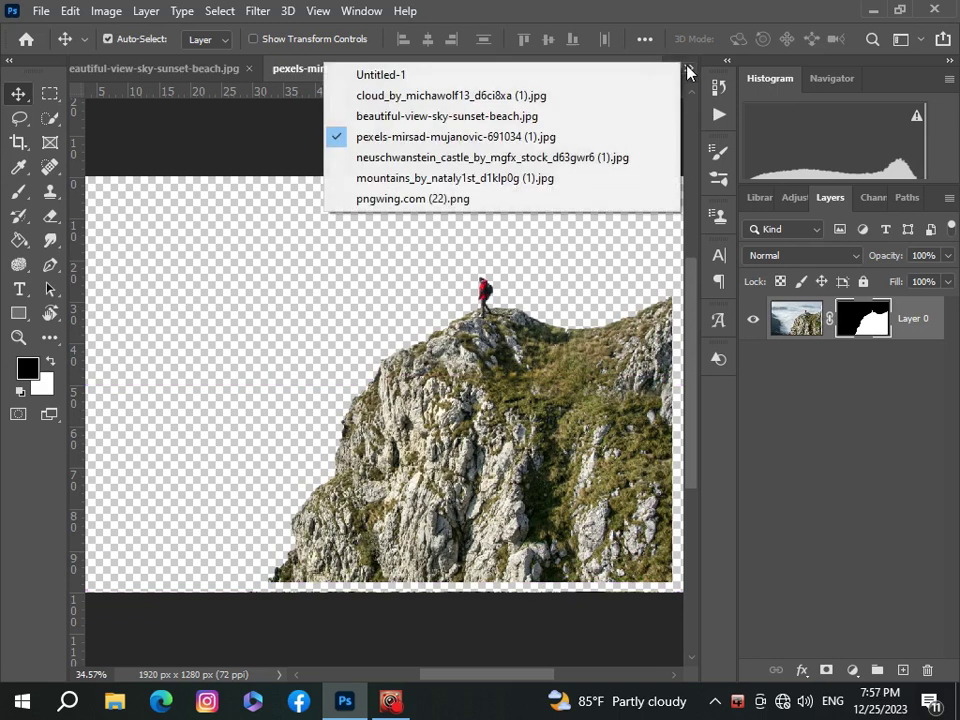
- Drag the masked cliff into Untitled-1 and move its layer to the top of the stack
left_click(671, 74)
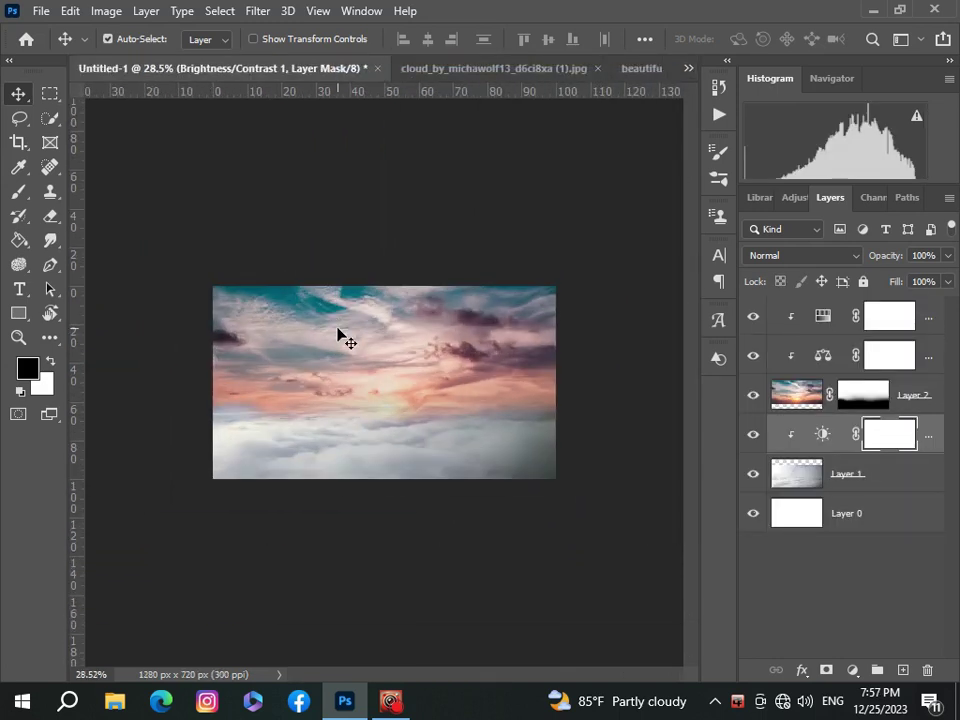
left_click_drag(338, 335, 338, 335)
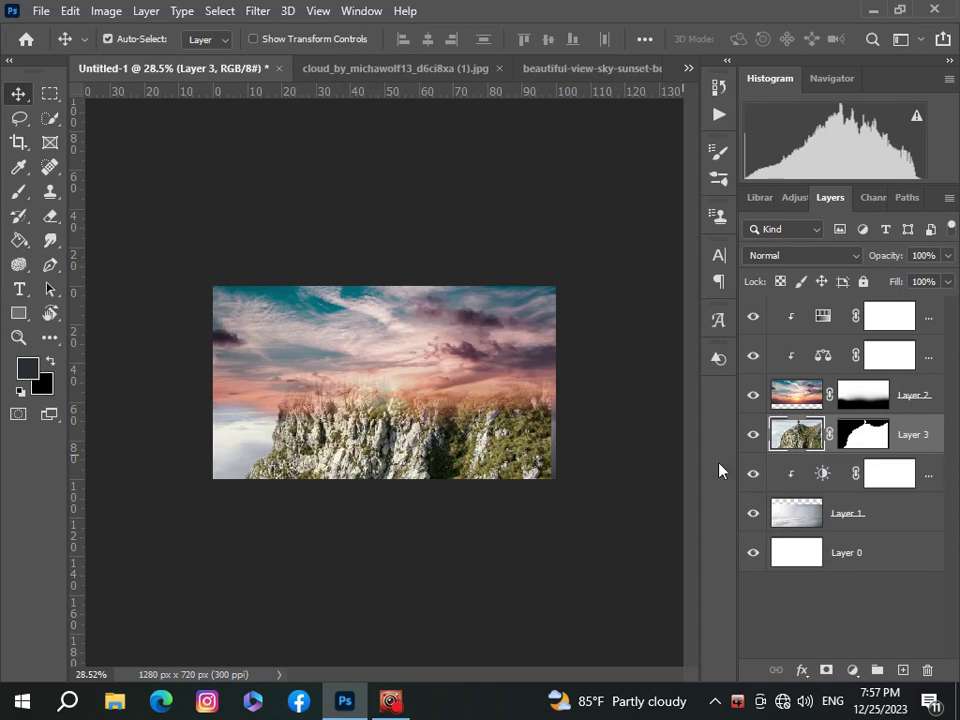
left_click_drag(906, 317, 905, 320)
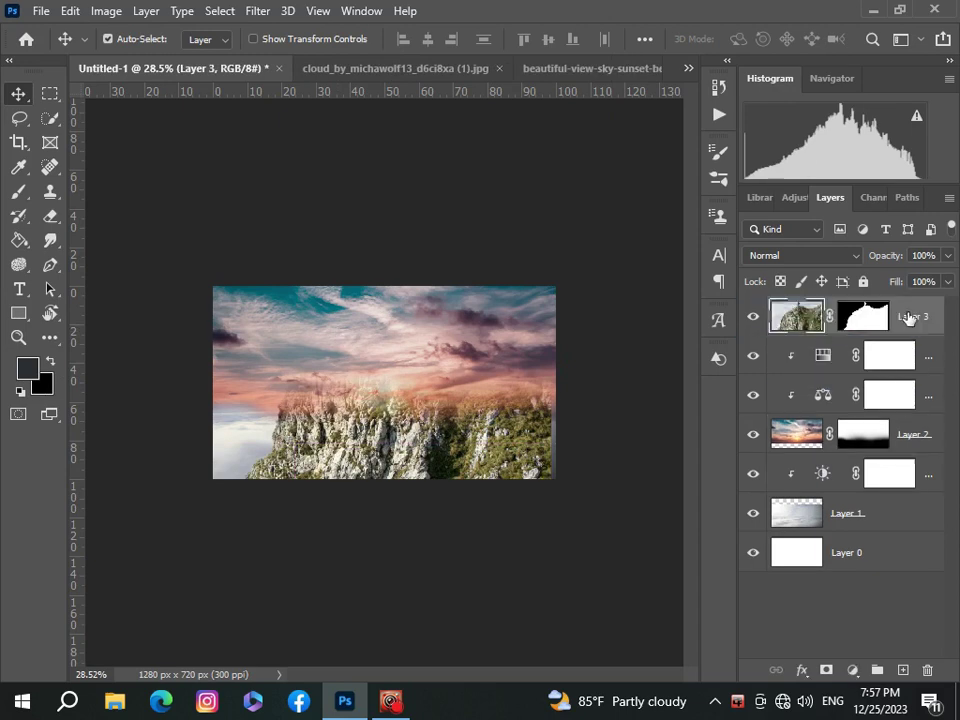
- Scale the cliff to about 47%, flip it horizontally and place it at lower left
key("ctrl+t")
key("ctrl+minus")
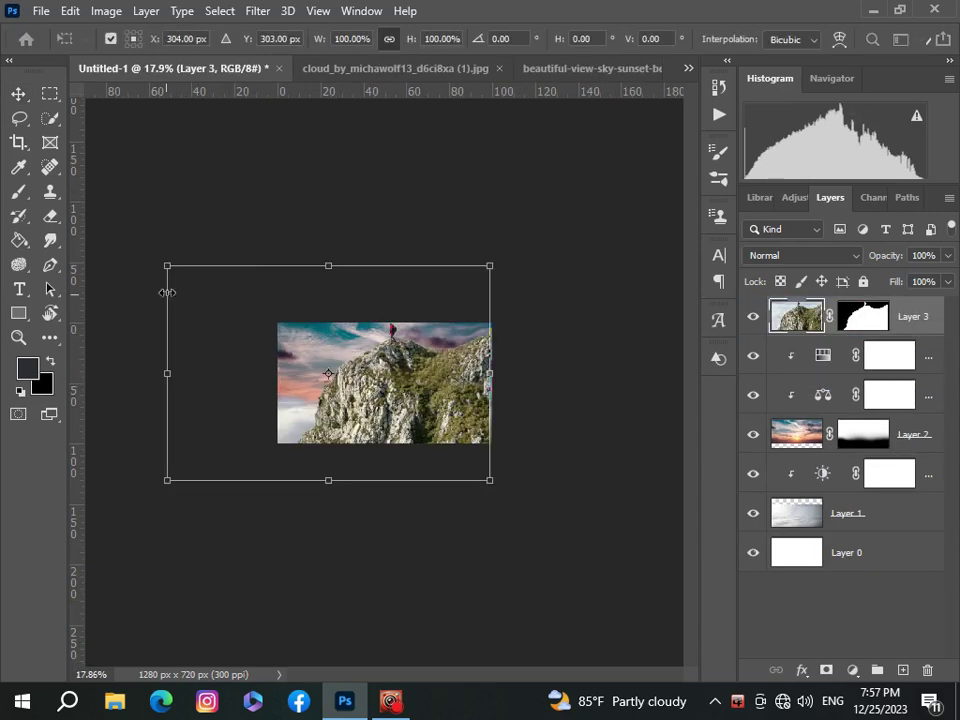
left_click_drag(166, 268, 355, 390)
key("ctrl+0")
mouse_move(489, 474)
left_mouse_down()
mouse_move(315, 349)
mouse_move(320, 405)
left_mouse_up()
right_click(320, 405)
left_click(355, 372)
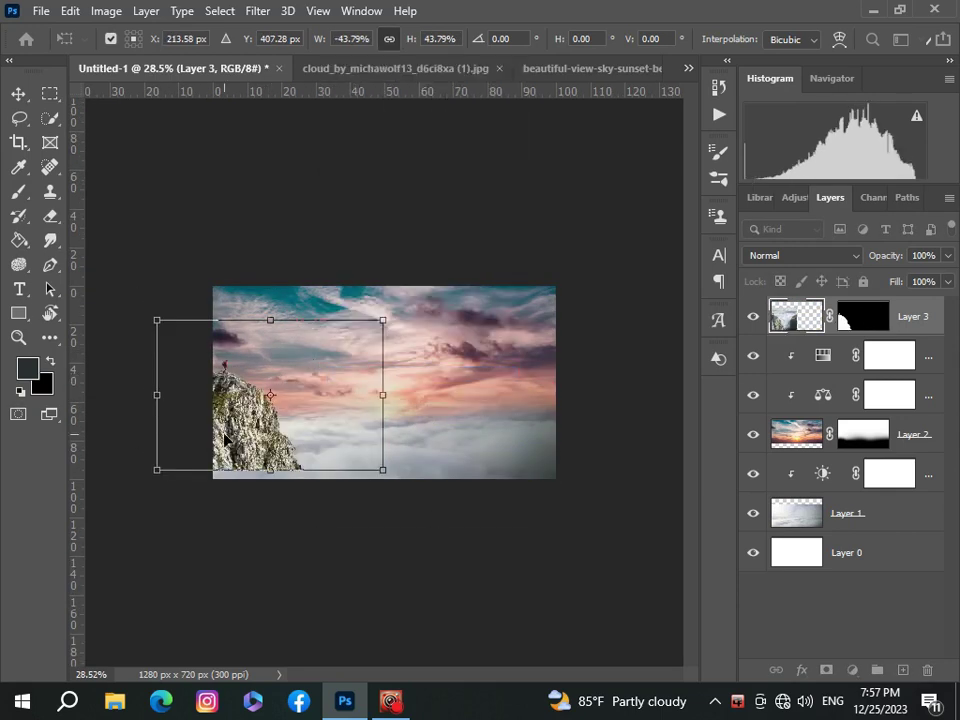
left_click_drag(239, 435, 296, 451)
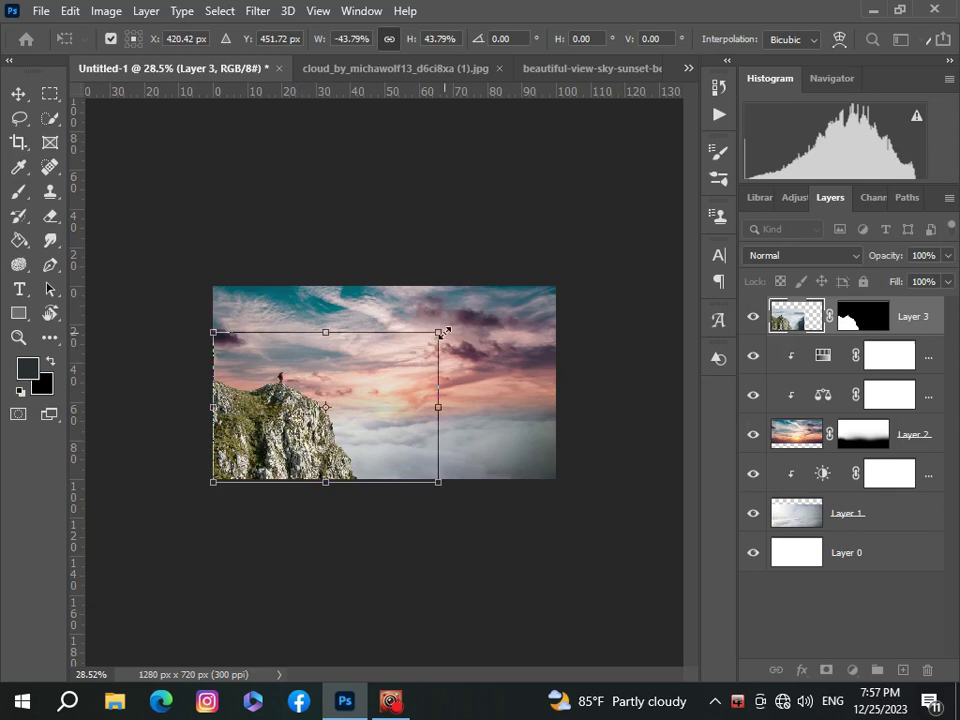
left_click_drag(445, 331, 453, 321)
mouse_move(253, 440)
left_mouse_down()
mouse_move(273, 437)
mouse_move(252, 440)
left_mouse_up()
left_click_drag(214, 322, 211, 317)
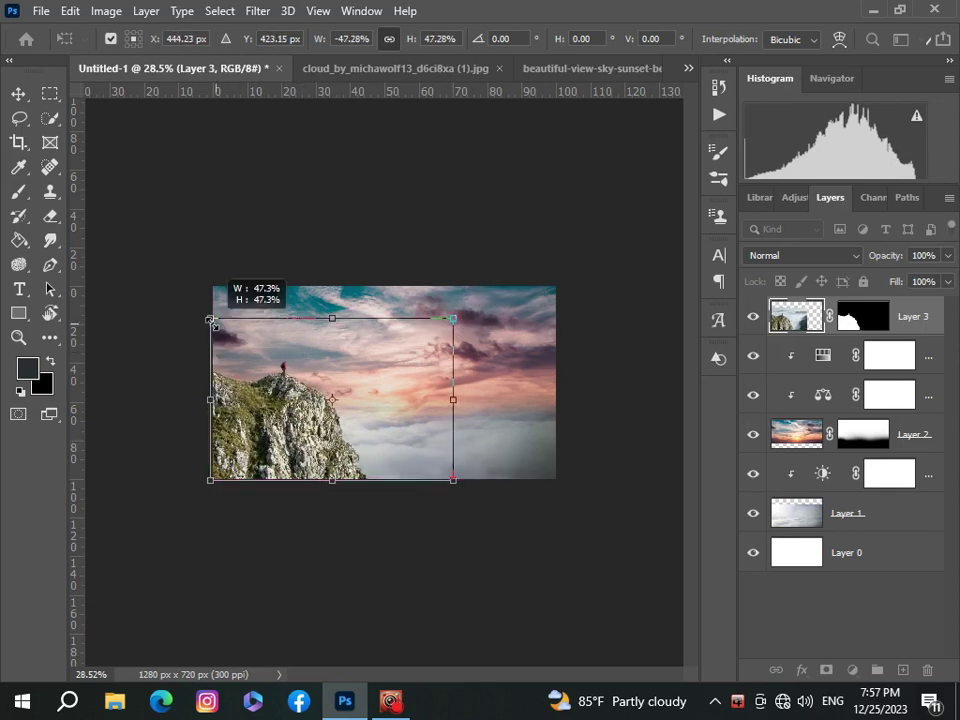
key("Return")
scroll(212, 440, "up", 3)
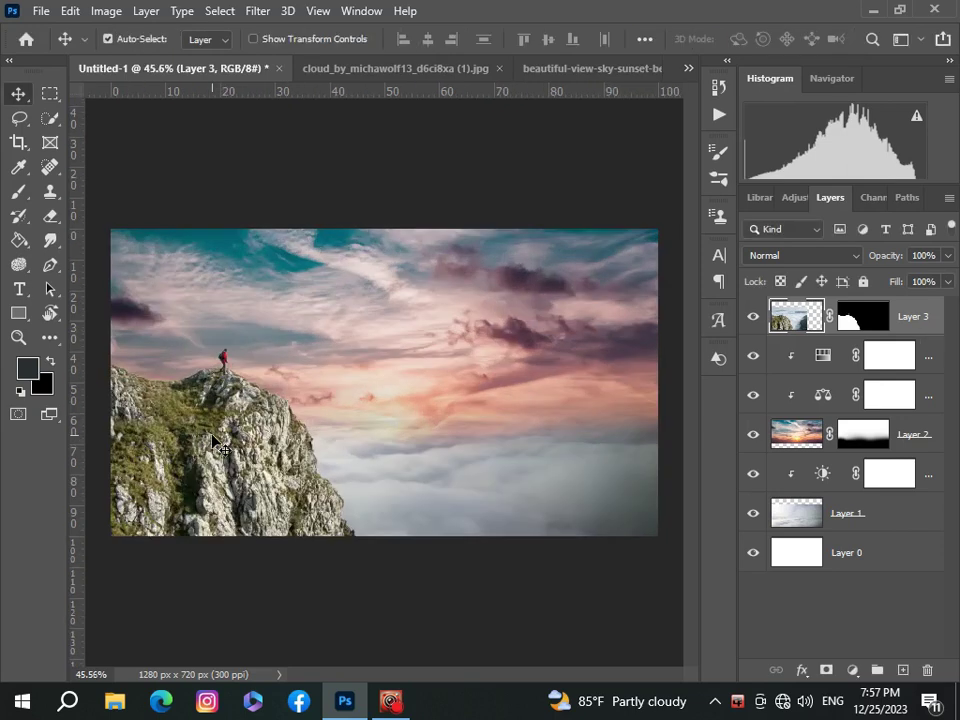
scroll(214, 446, "up", 2)
scroll(214, 446, "down", 4)
scroll(100, 470, "down", 1)
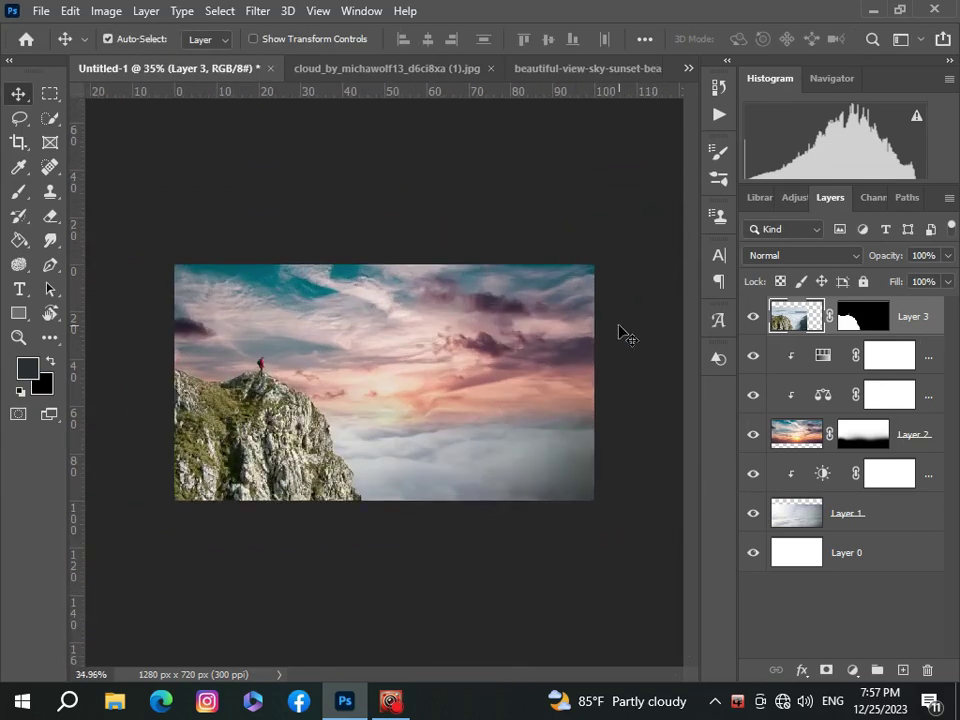
- Paint black with a 400 px brush on Layer 3's mask along the cliff base
left_click(857, 315)
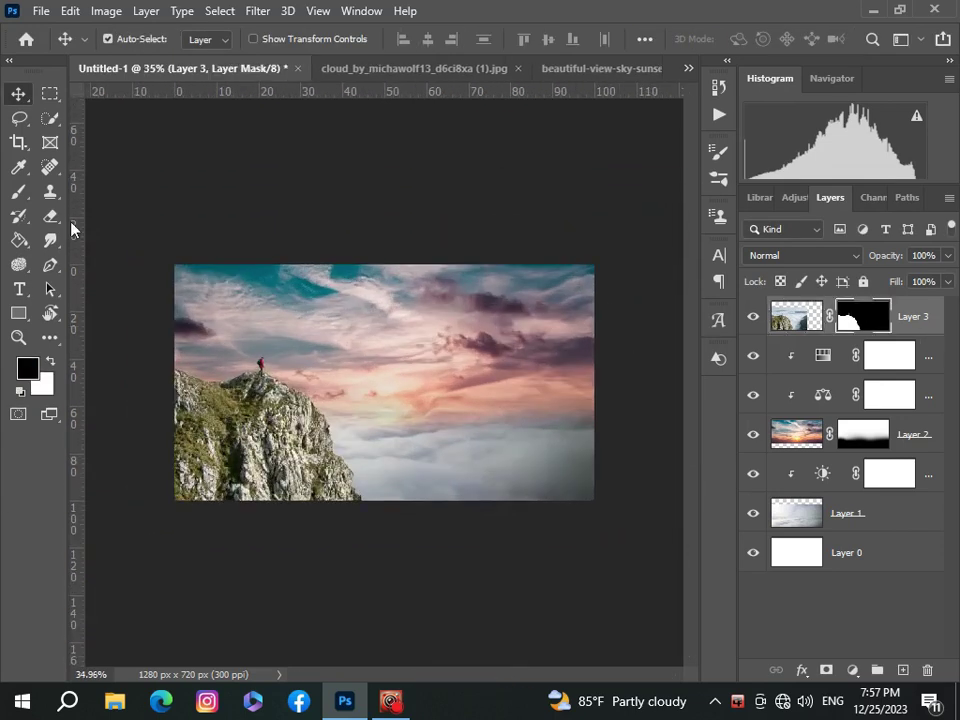
left_click(17, 192)
key("bracketleft")
key("bracketleft")
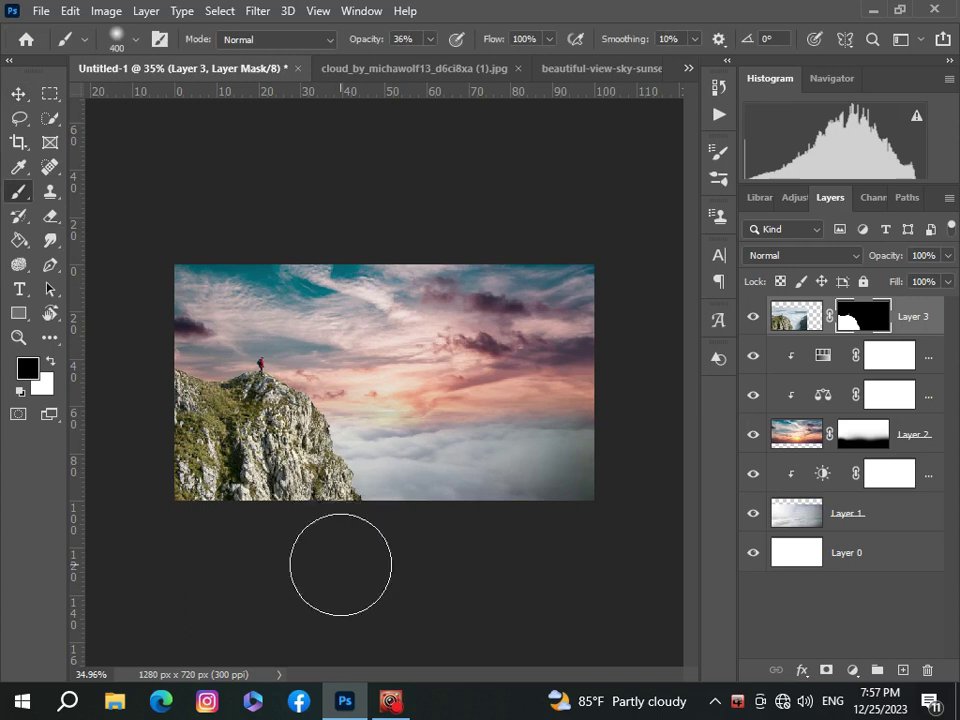
left_click_drag(430, 41, 452, 63)
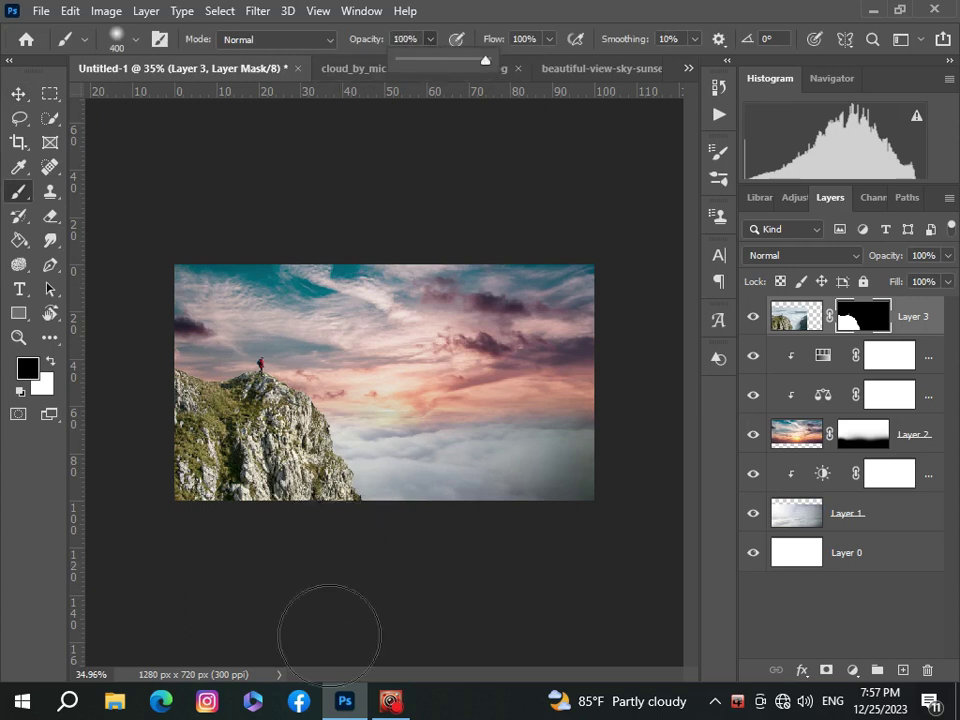
left_click(360, 551)
left_click_drag(392, 542, 368, 510)
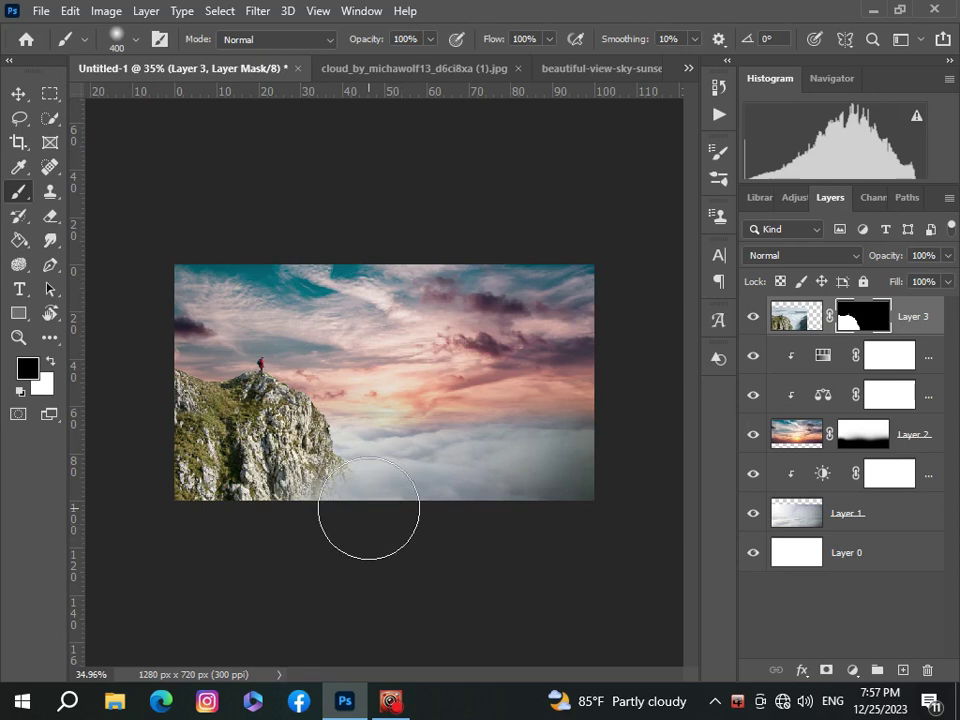
scroll(326, 546, "down", 2)
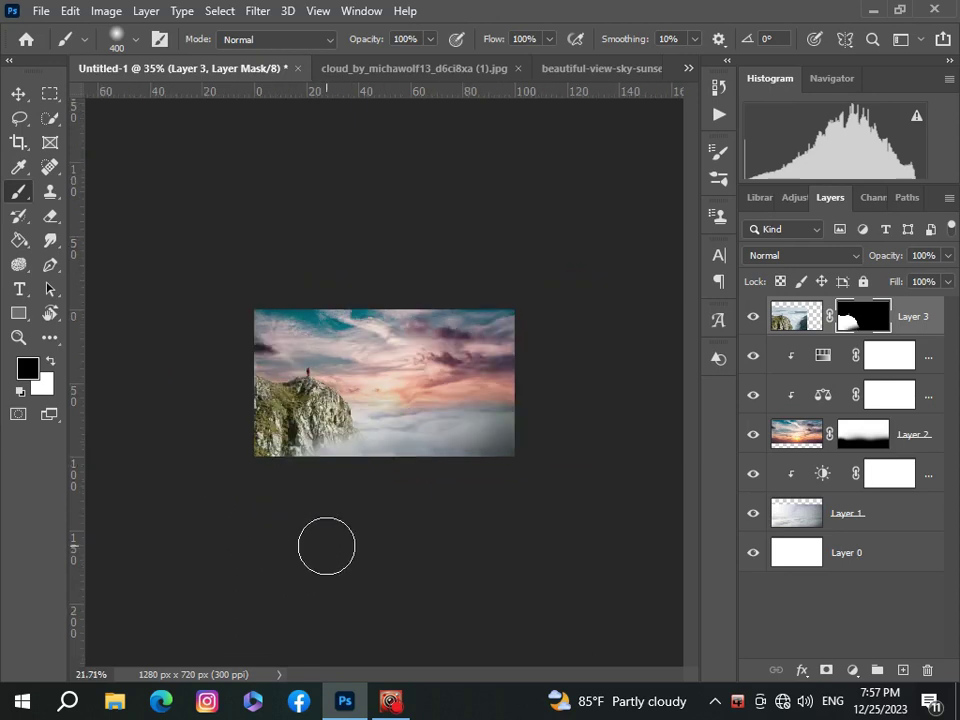
scroll(326, 546, "up", 2)
scroll(326, 556, "up", 2)
scroll(330, 500, "down", 2)
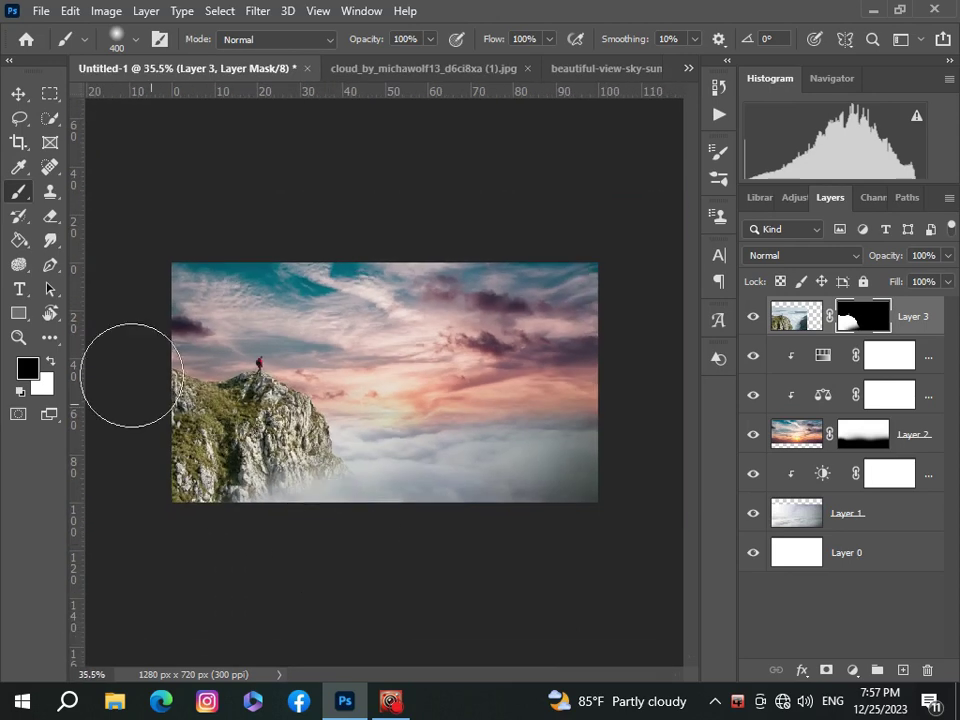
left_click(18, 94)
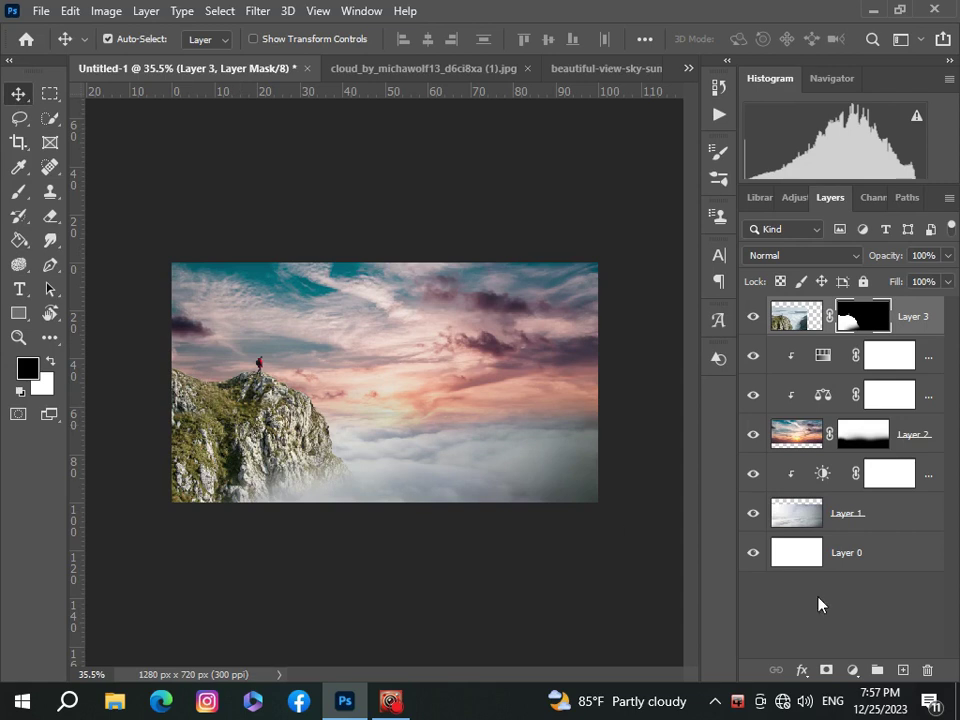
- Add a Levels adjustment clipped to the cliff layer with output white 233 and midtones 0.80
left_click(852, 670)
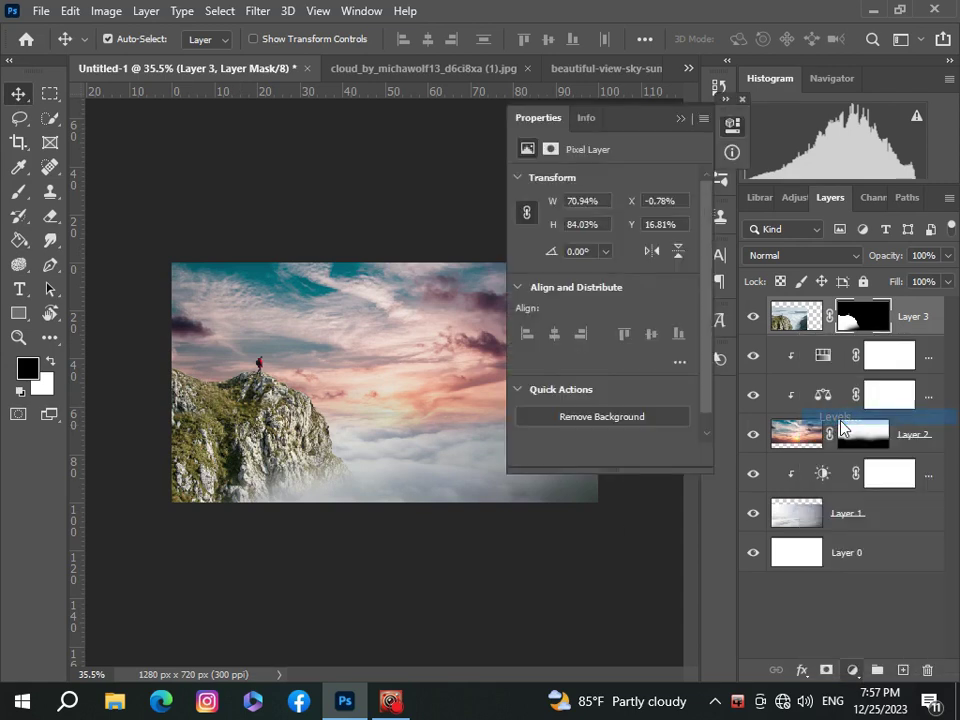
left_click(574, 458)
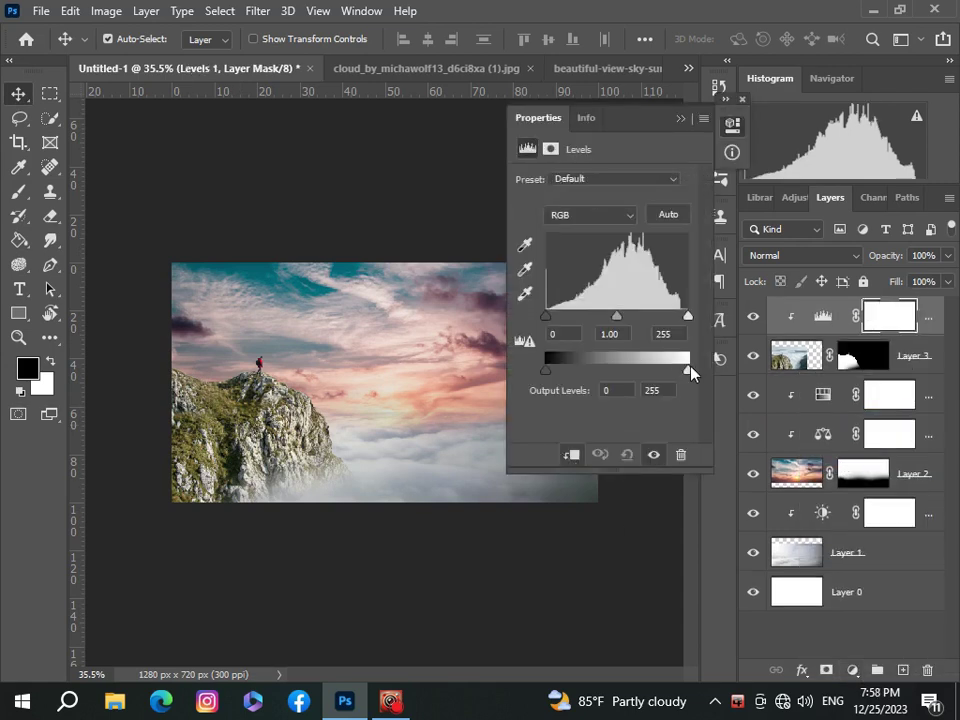
left_click_drag(688, 373, 676, 371)
left_click_drag(616, 316, 628, 318)
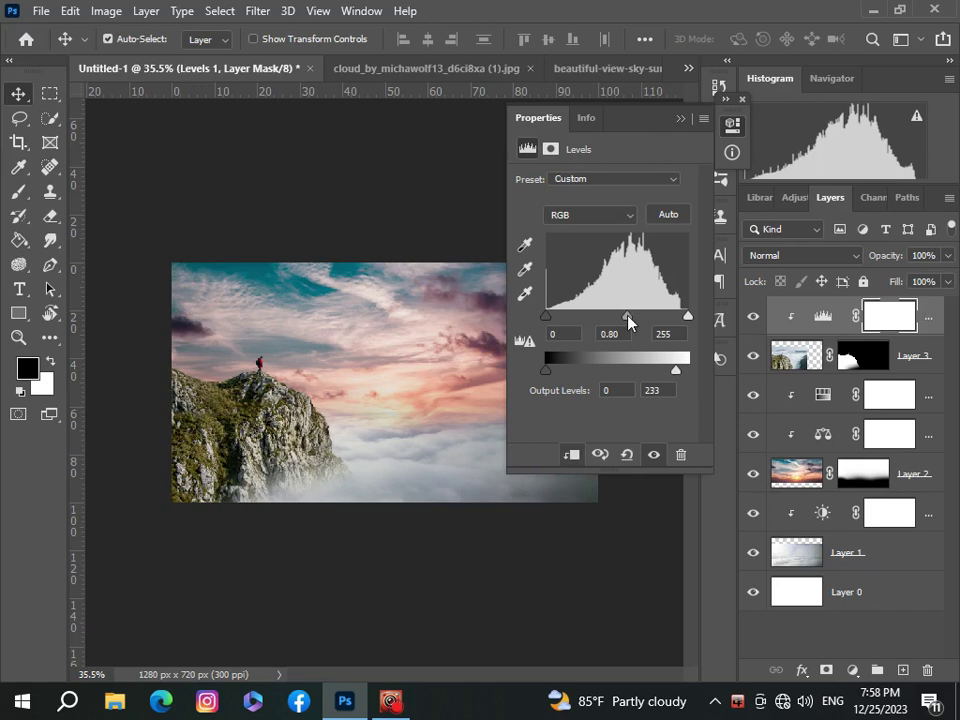
left_click(742, 99)
scroll(338, 338, "down", 1, "alt")
scroll(340, 346, "up", 2, "alt")
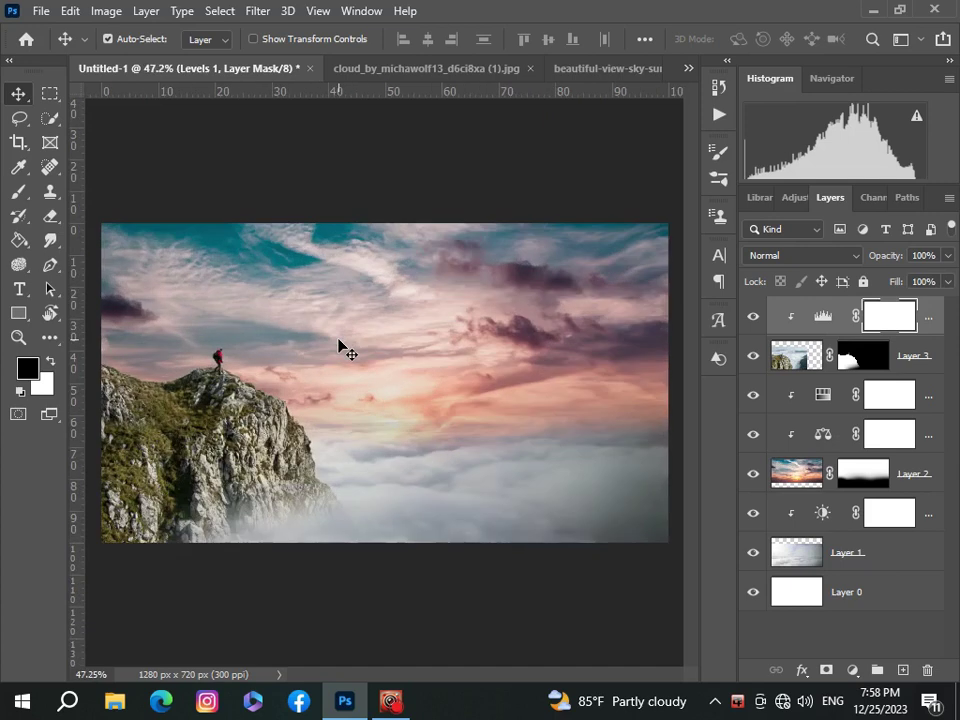
scroll(338, 346, "down", 1, "alt")
scroll(338, 346, "down", 1, "alt")
scroll(338, 346, "up", 2, "alt")
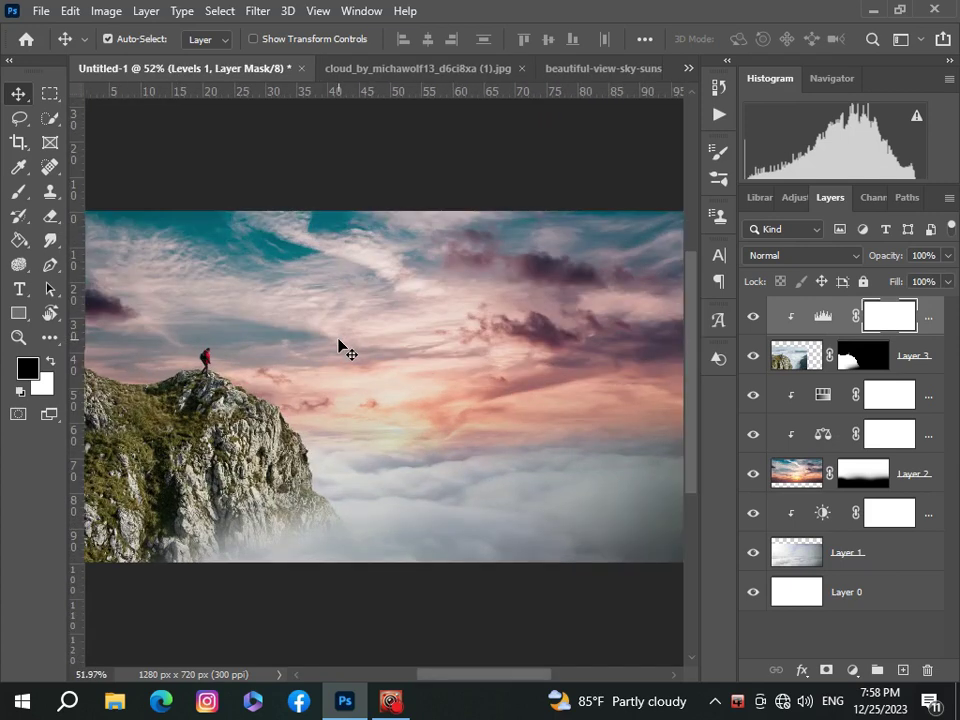
scroll(338, 346, "down", 2, "alt")
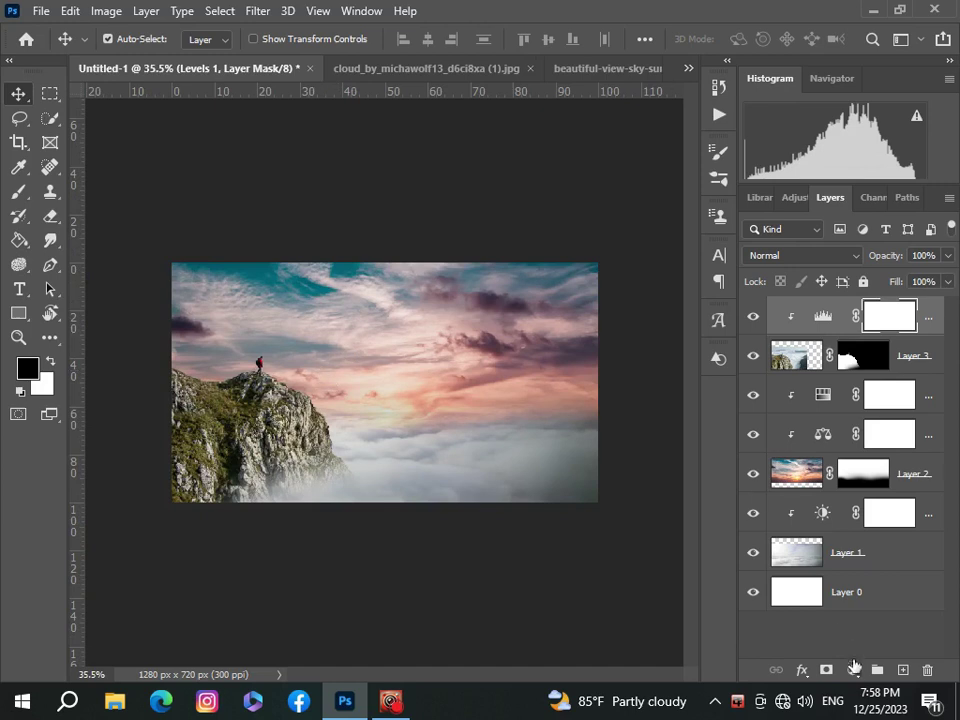
- Clip a Hue/Saturation adjustment to the cliff with hue -5, saturation +22 and lightness -8
left_click(853, 667)
left_click(835, 484)
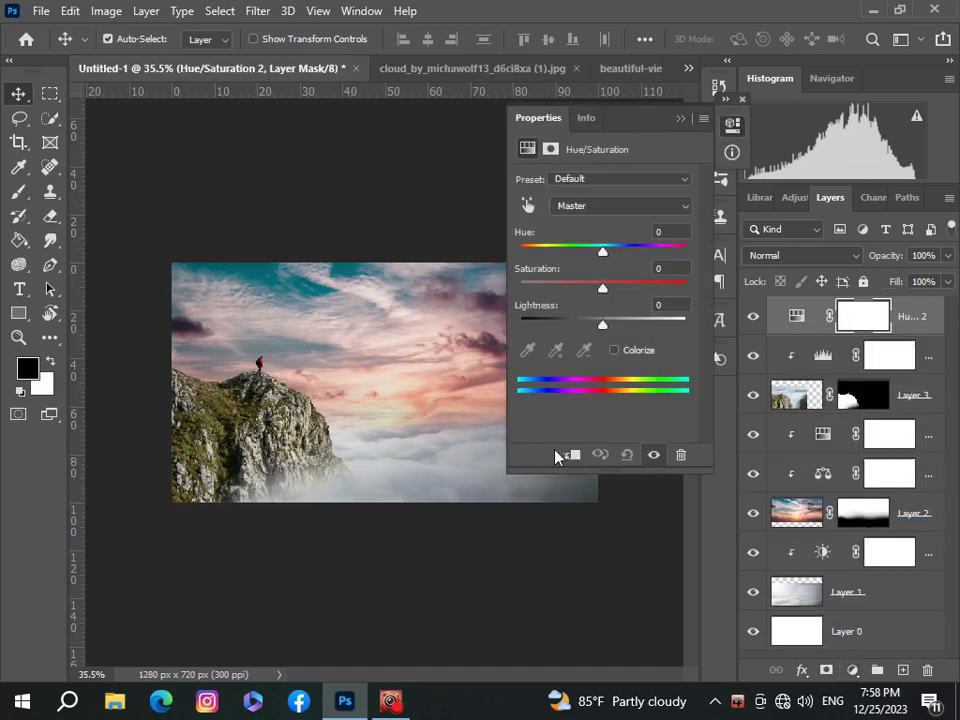
left_click(572, 455)
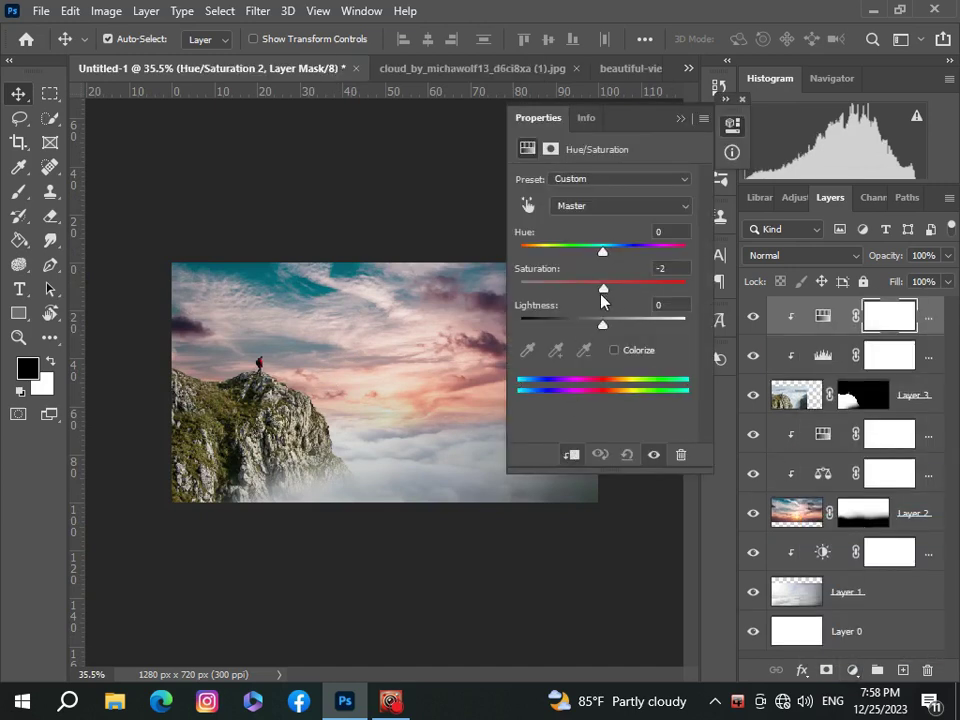
left_click_drag(614, 291, 598, 330)
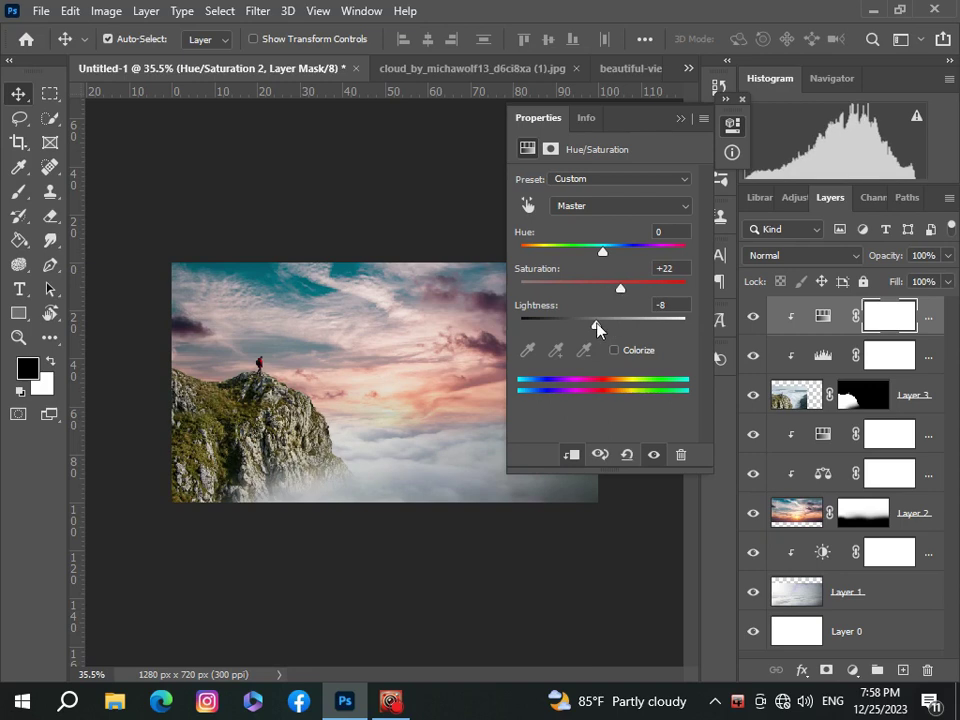
left_click(742, 100)
scroll(336, 328, "down", 3)
scroll(343, 336, "up", 4)
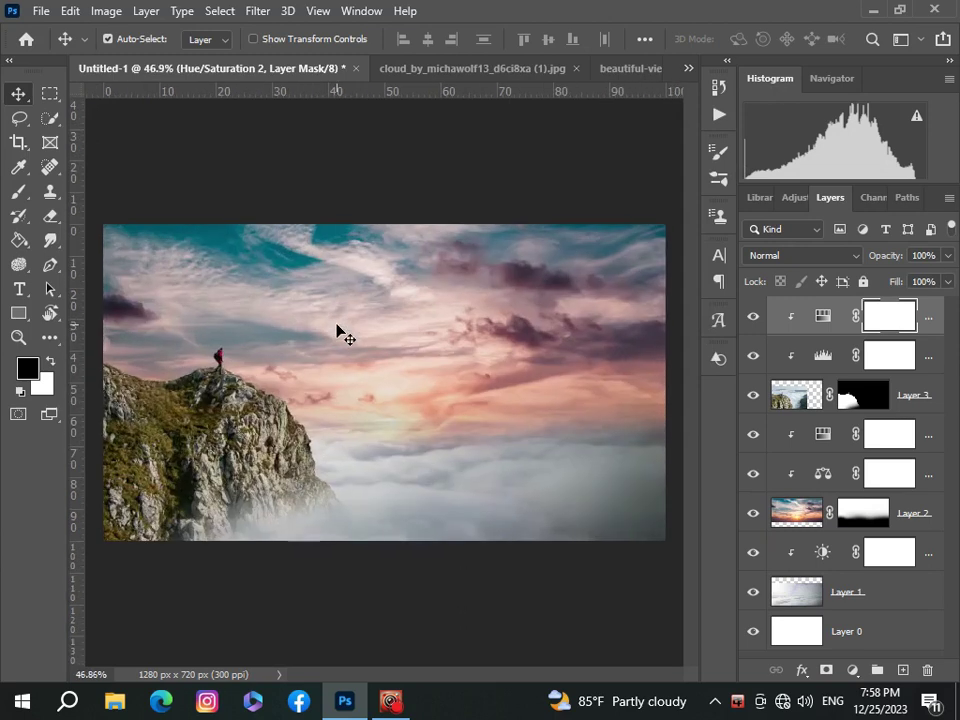
scroll(340, 332, "down", 1)
scroll(336, 328, "down", 1)
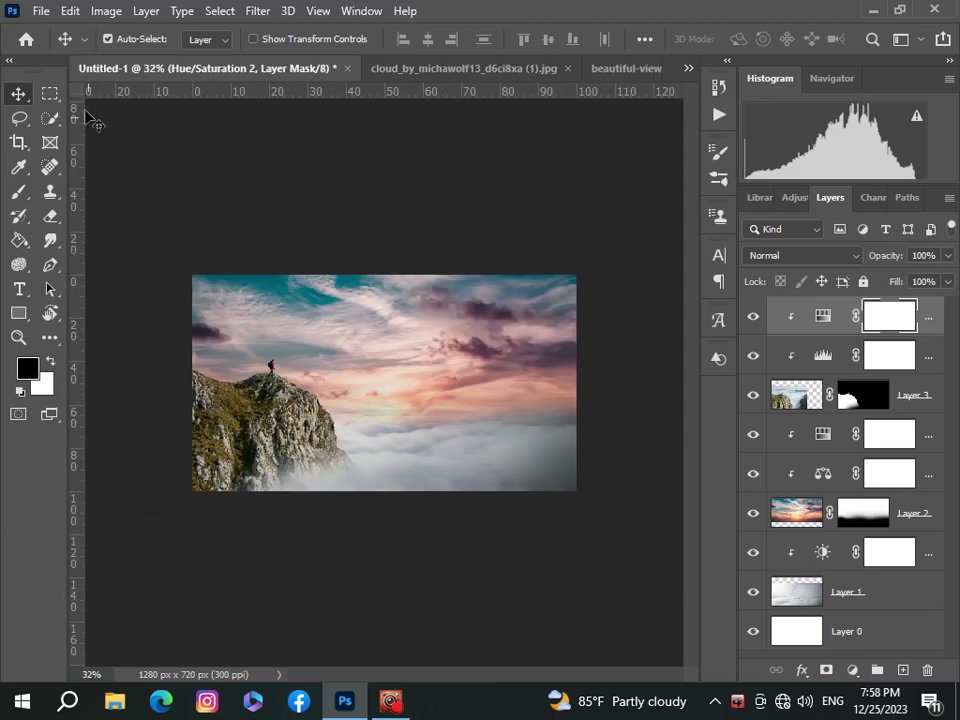
left_click(686, 69)
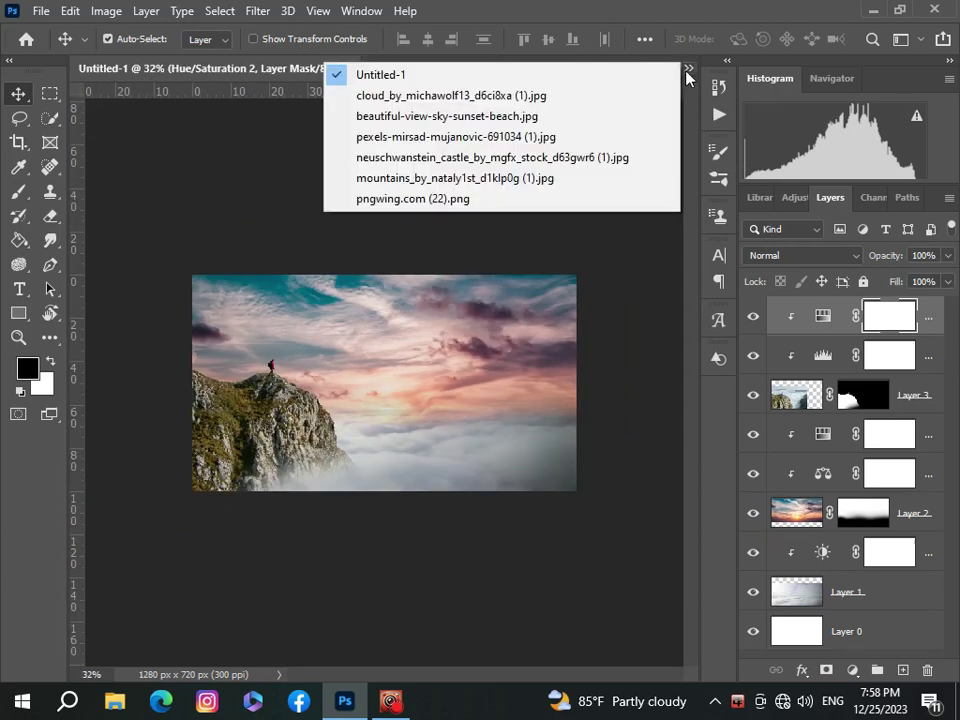
- Copy the Neuschwanstein castle image and paste it into the Untitled-1 composite as a new layer
left_click(590, 158)
left_click_drag(455, 478, 456, 470)
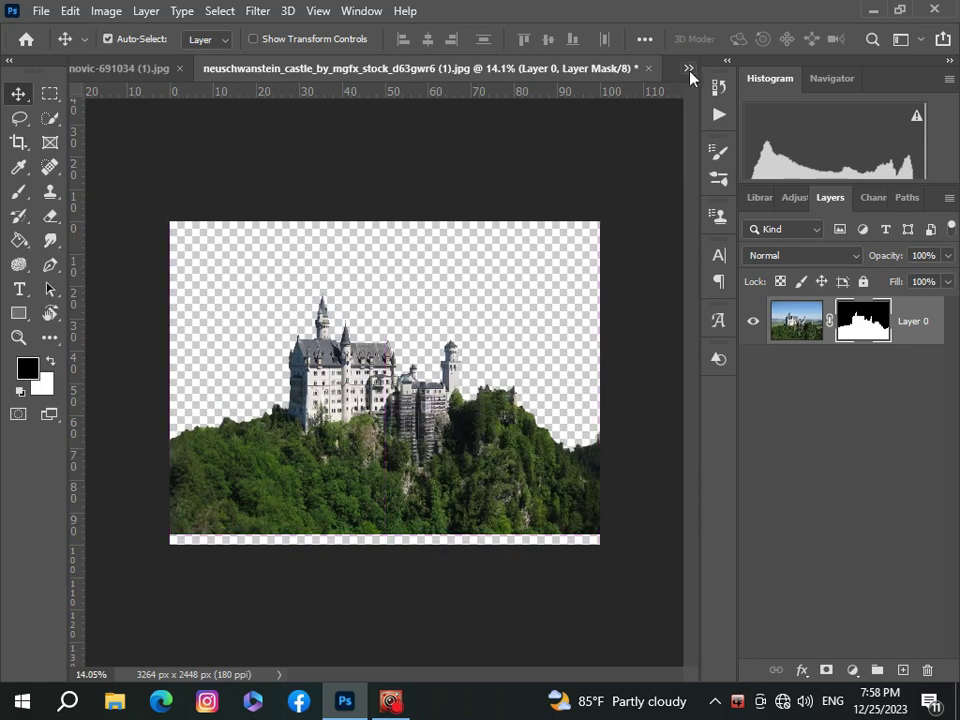
left_click(688, 70)
left_click(668, 74)
scroll(458, 300, "down", 1)
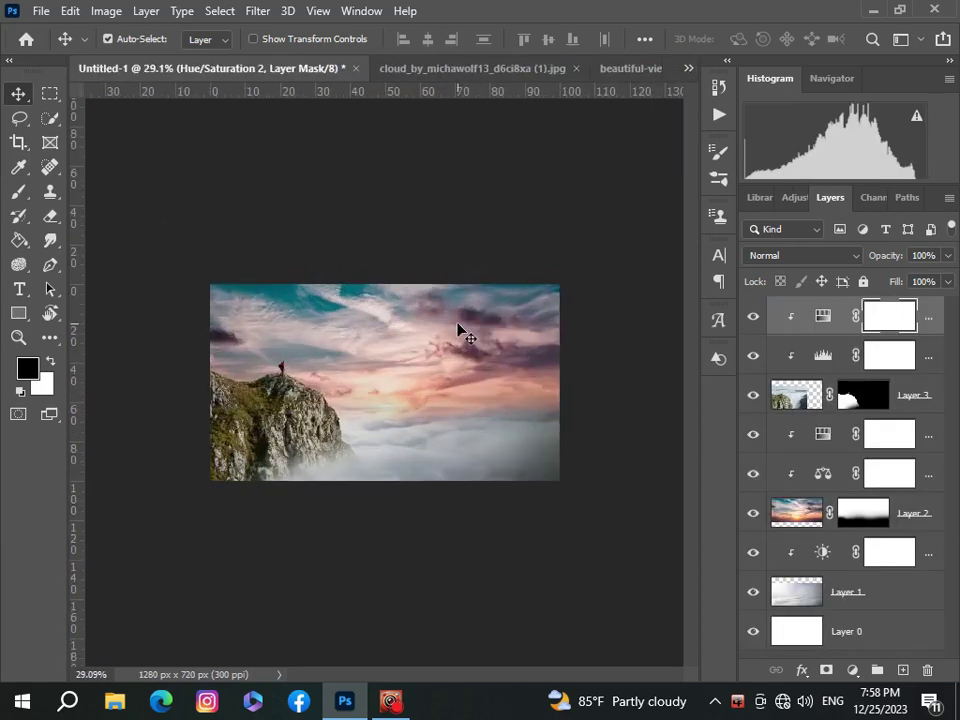
key("ctrl+v")
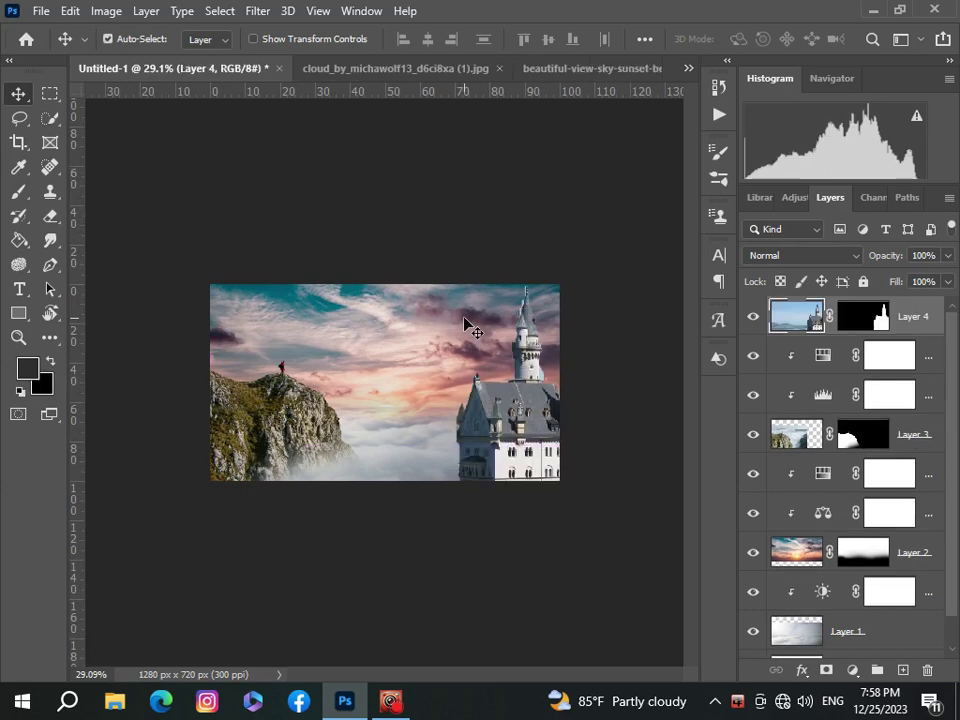
- Scale the castle down to about 20% and place it on the cliff scene
key("ctrl+t")
scroll(467, 323, "down", 6)
scroll(467, 323, "down", 3)
left_click_drag(592, 497, 418, 367)
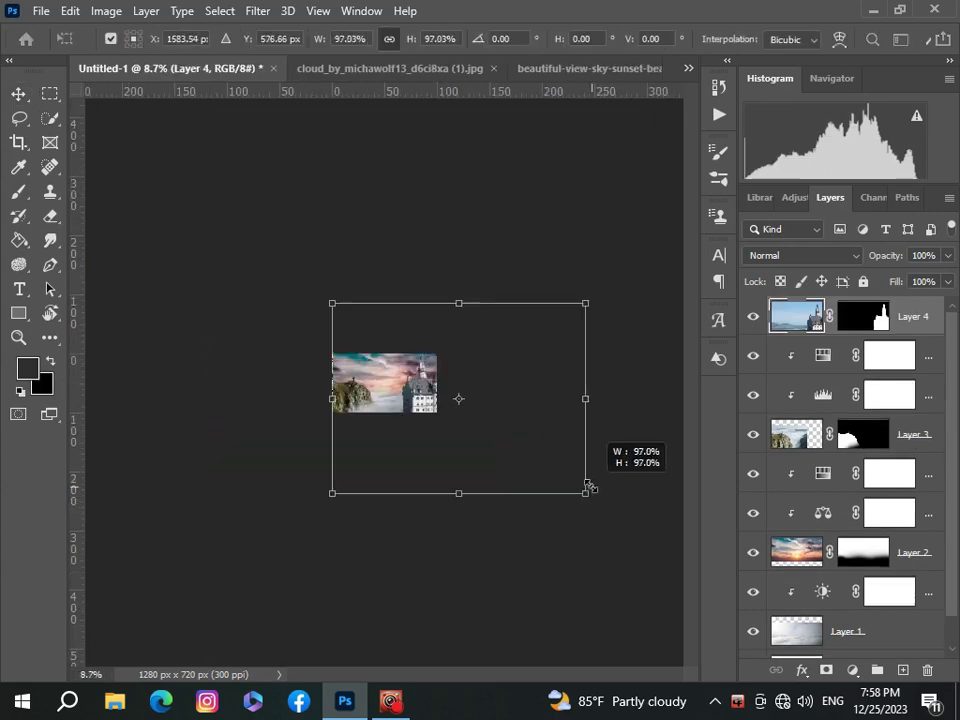
scroll(393, 370, "up", 5)
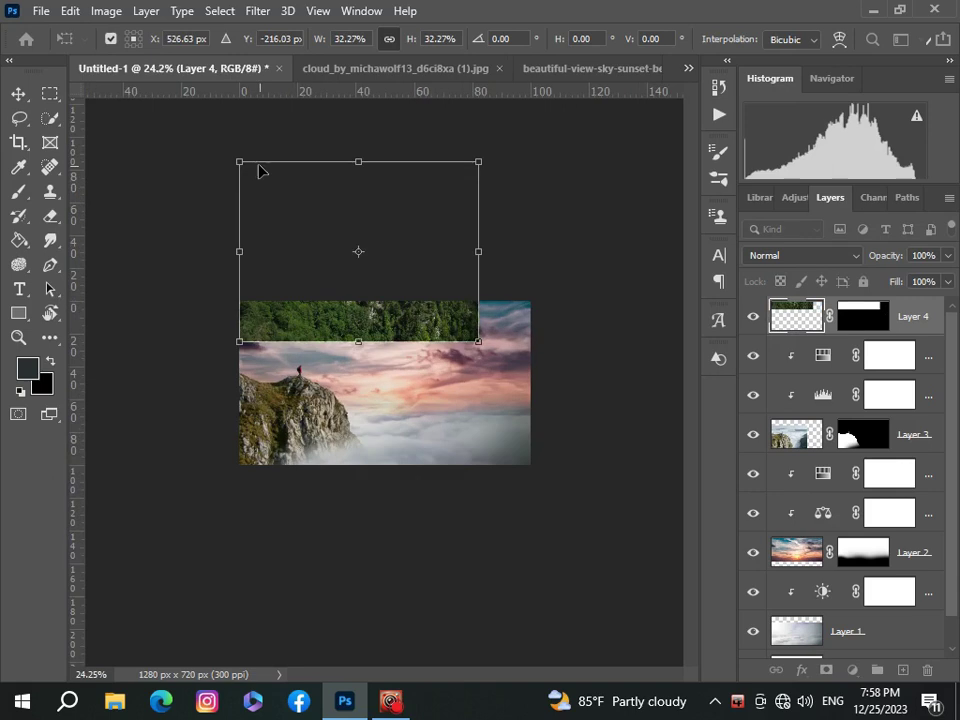
left_click_drag(240, 162, 326, 228)
scroll(316, 293, "up", 2)
left_click_drag(396, 318, 370, 417)
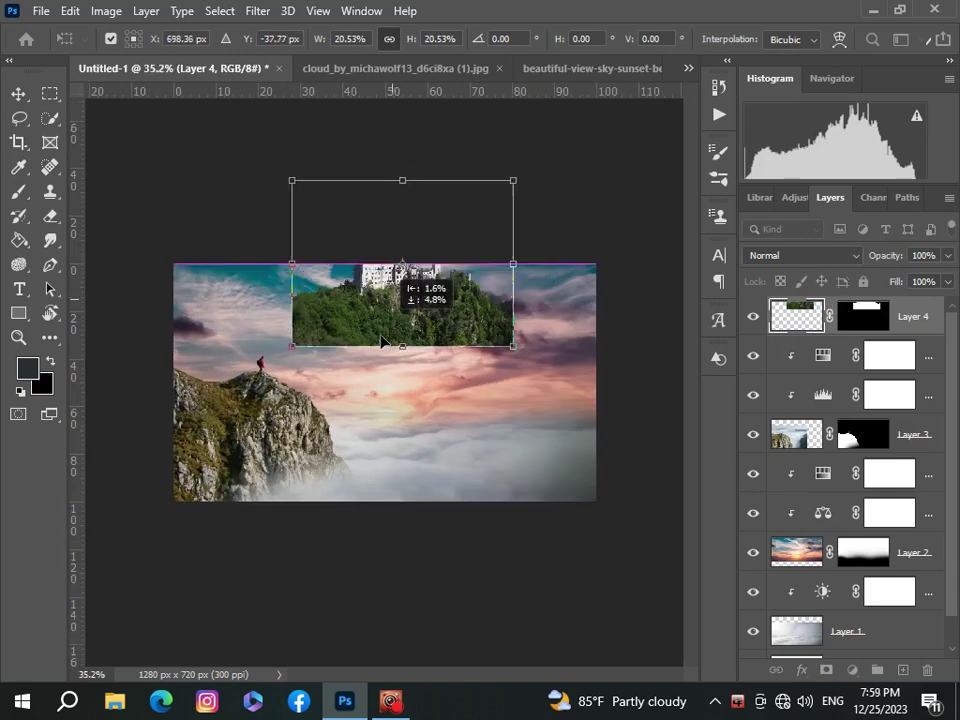
key("Return")
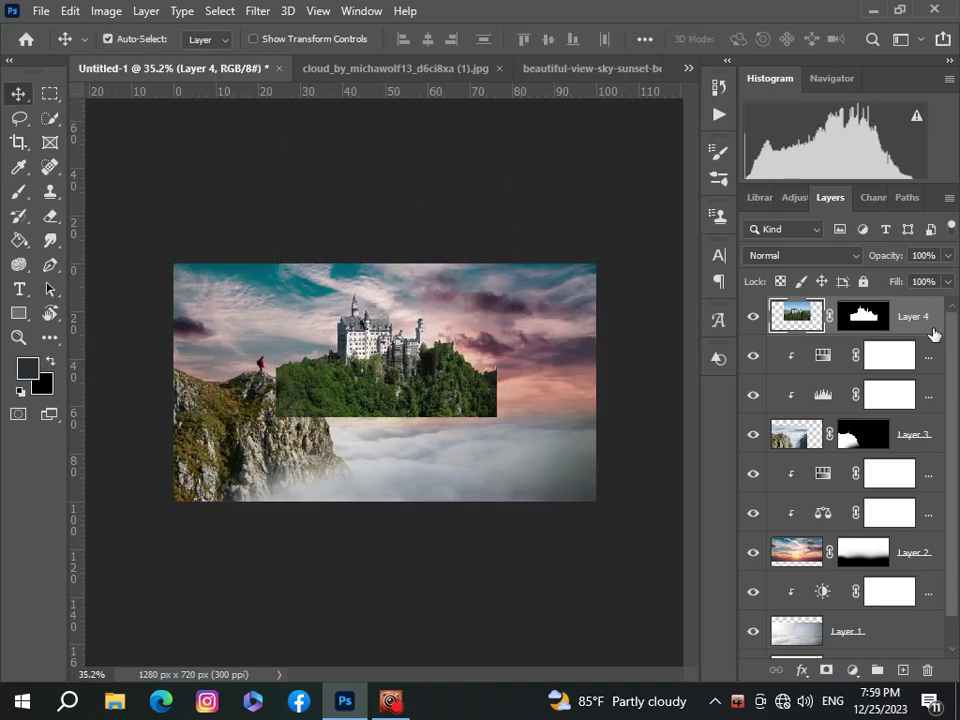
- Move the castle layer behind the cliff and shrink it to about 80% beside the rock
left_click_drag(932, 332, 923, 452)
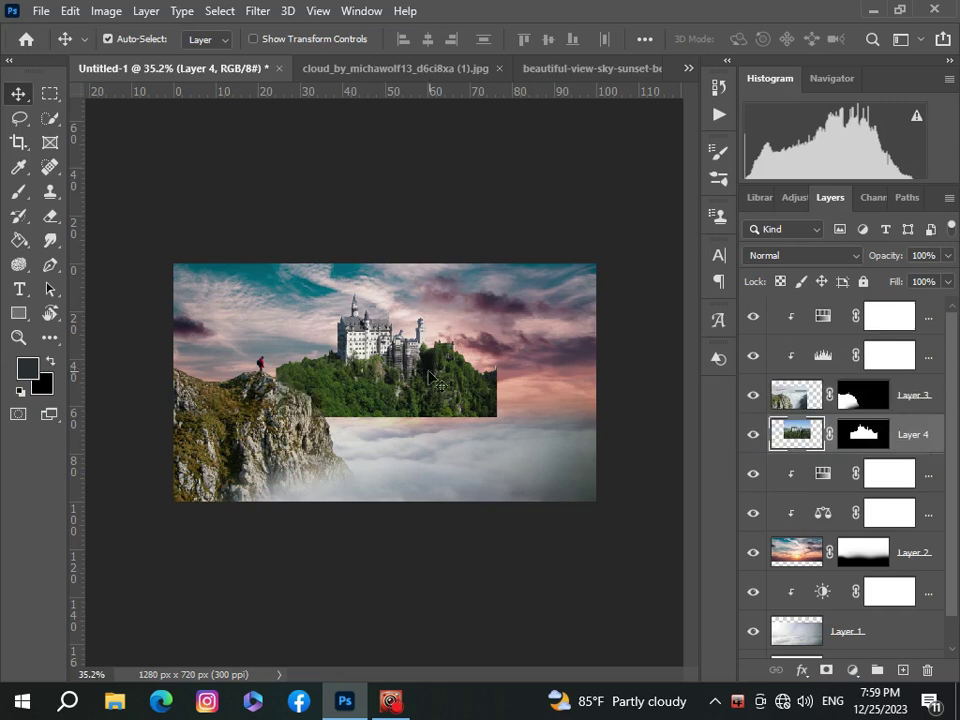
left_click_drag(410, 380, 410, 400)
key("ctrl+t")
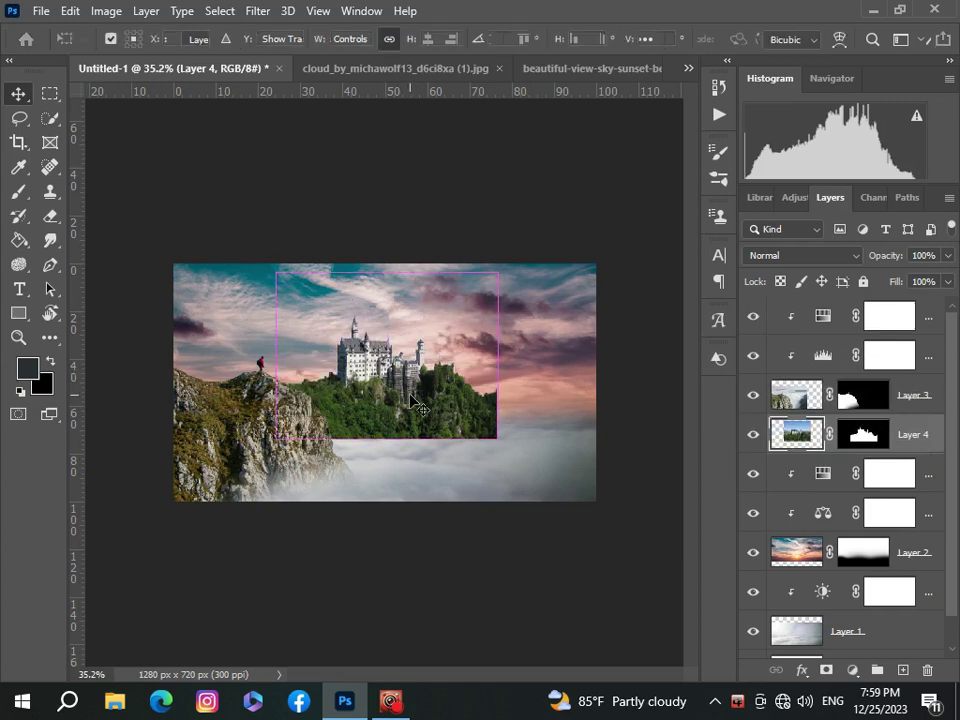
left_click_drag(509, 438, 454, 403)
mouse_move(440, 343)
left_mouse_down()
mouse_move(431, 366)
mouse_move(369, 410)
mouse_move(388, 405)
left_mouse_up()
- Mirror the castle horizontally, enlarge it to about 84% and settle its base in the fog
right_click(418, 414)
left_click(468, 381)
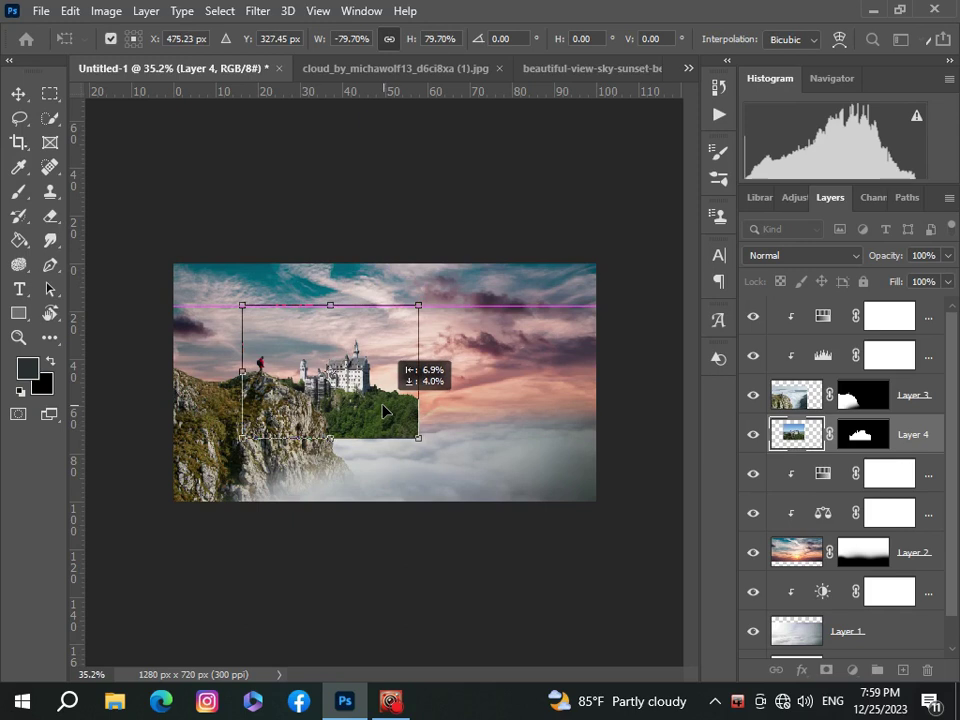
left_click_drag(388, 405, 383, 428)
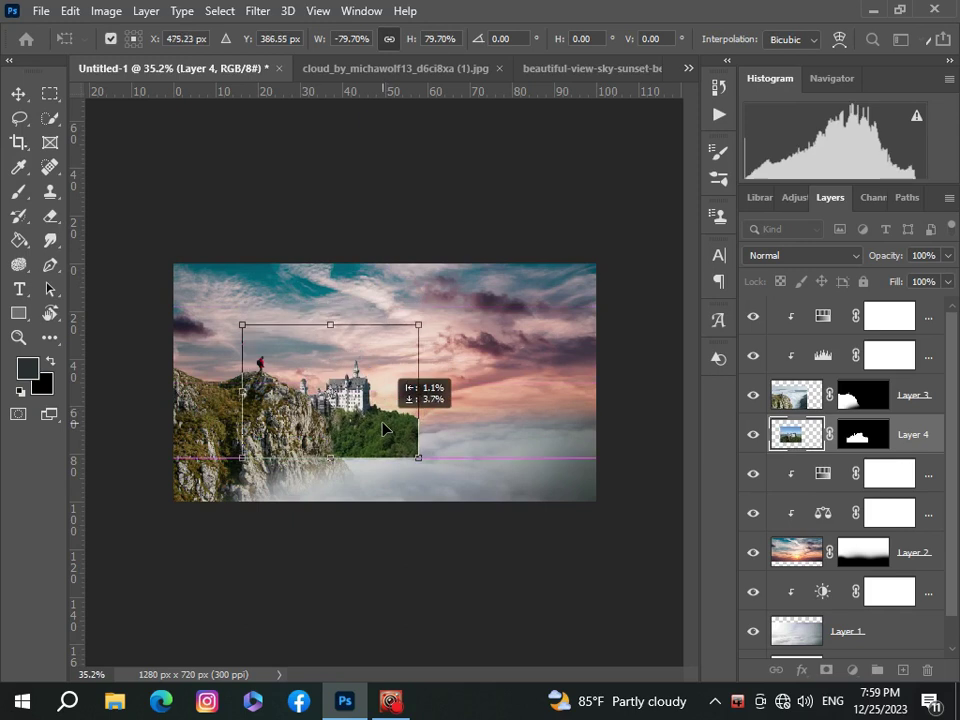
left_click_drag(242, 324, 233, 317)
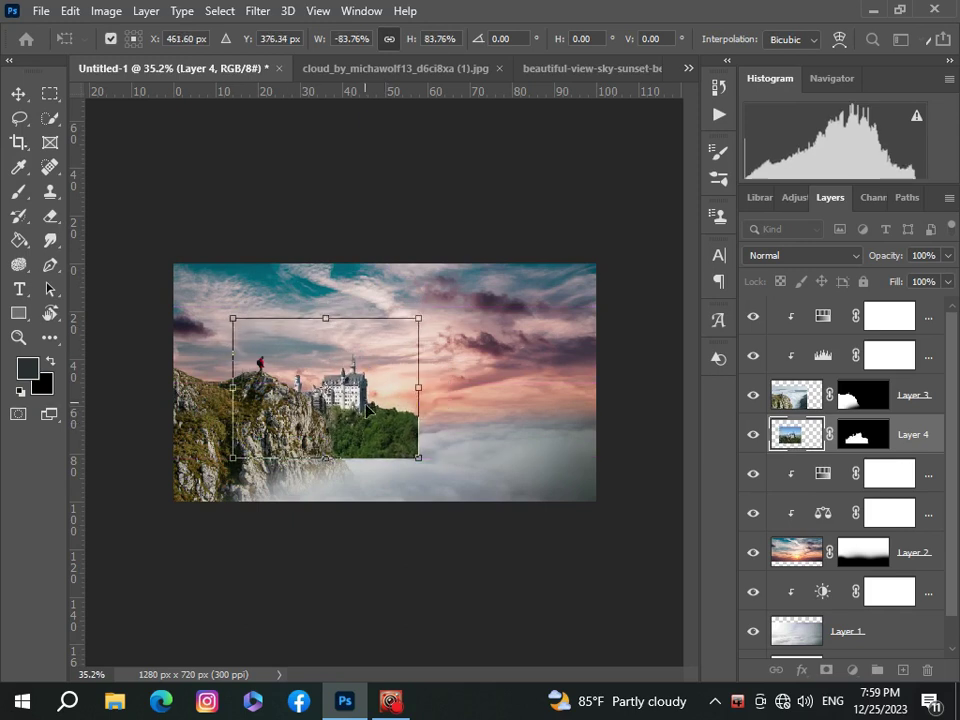
left_click_drag(376, 432, 391, 432)
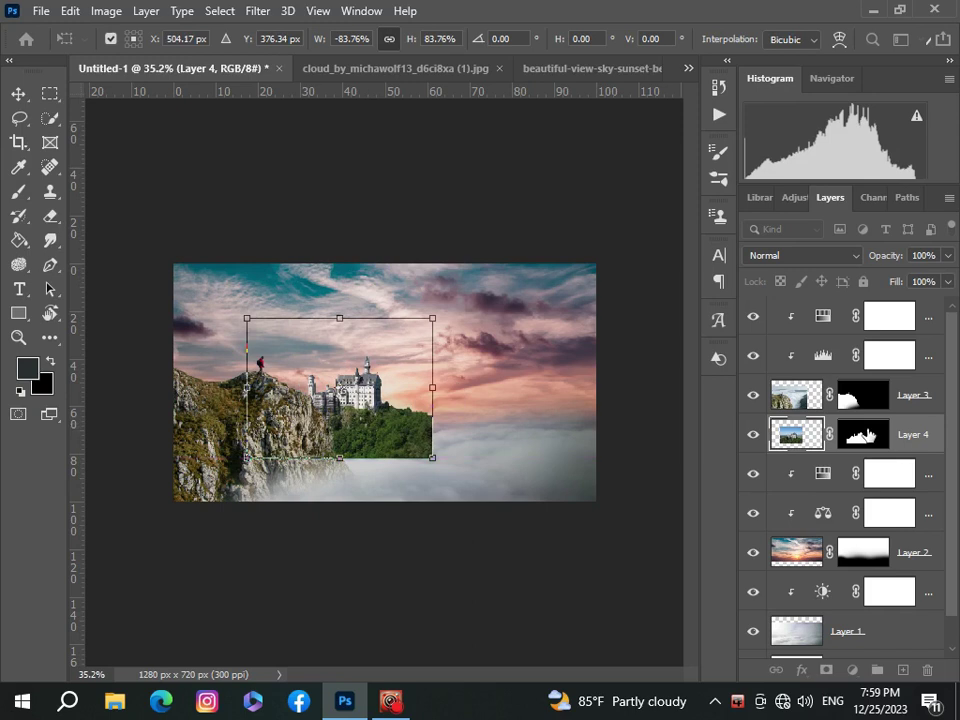
left_click(866, 435)
- Paint on the castle layer's mask to hide the forest's bottom edge and upper-right corner
left_click(18, 191)
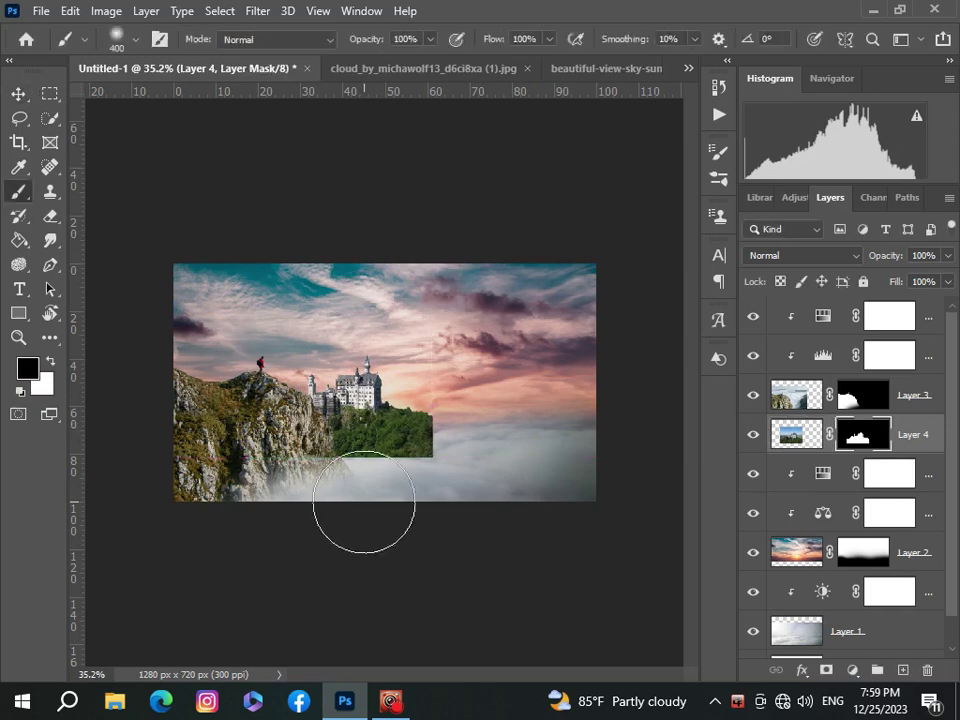
scroll(364, 516, "up", 2)
key("bracketleft")
key("bracketleft")
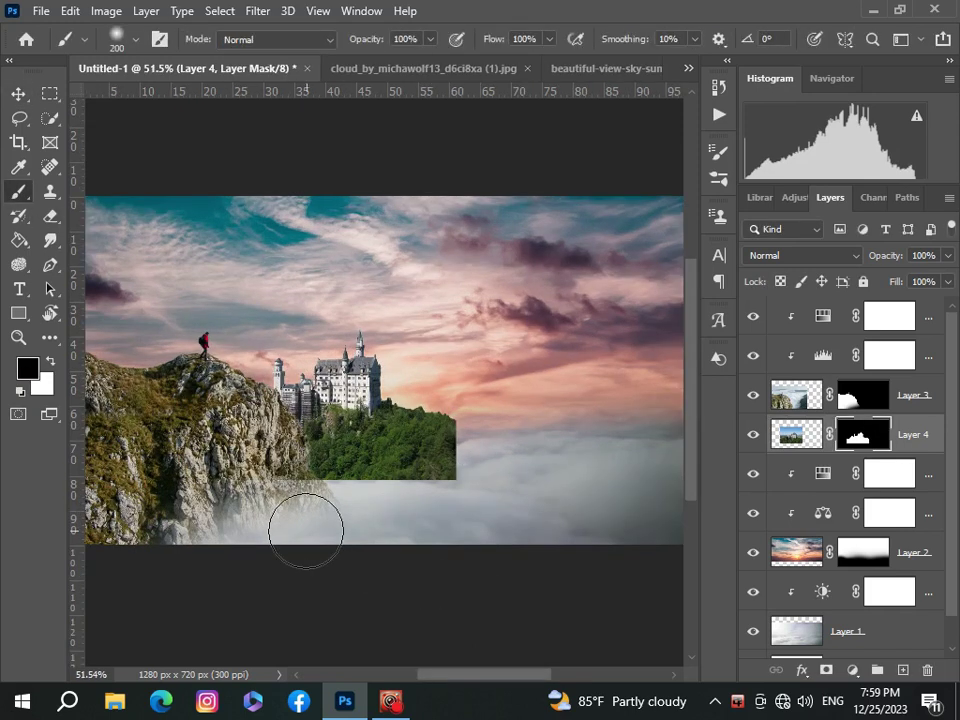
left_click_drag(240, 504, 397, 524)
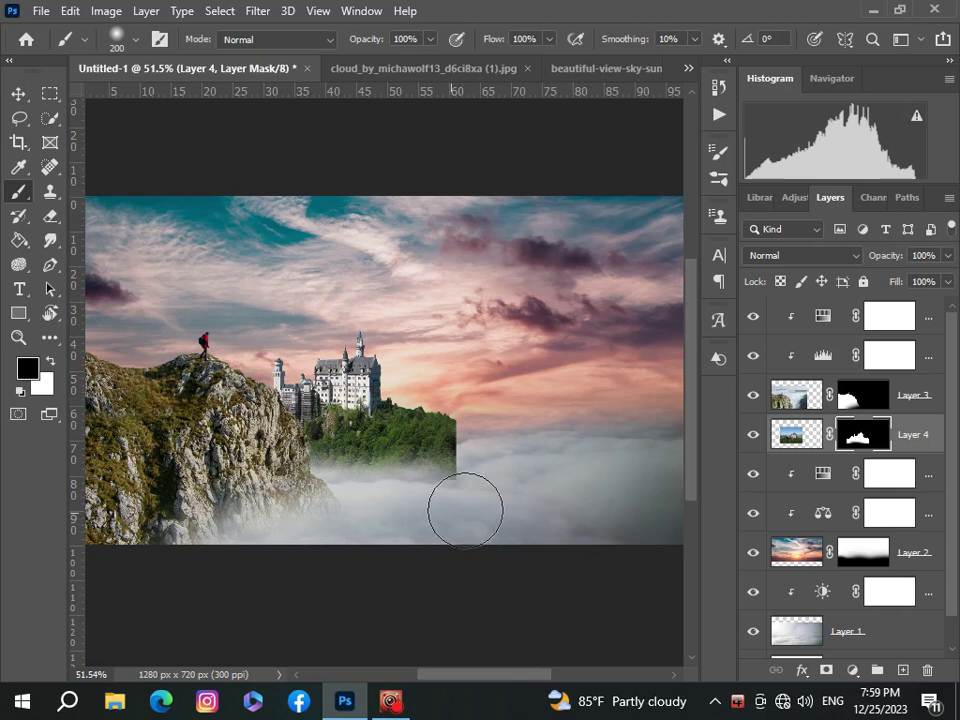
scroll(495, 496, "up", 1)
scroll(501, 495, "up", 3)
scroll(493, 446, "up", 1)
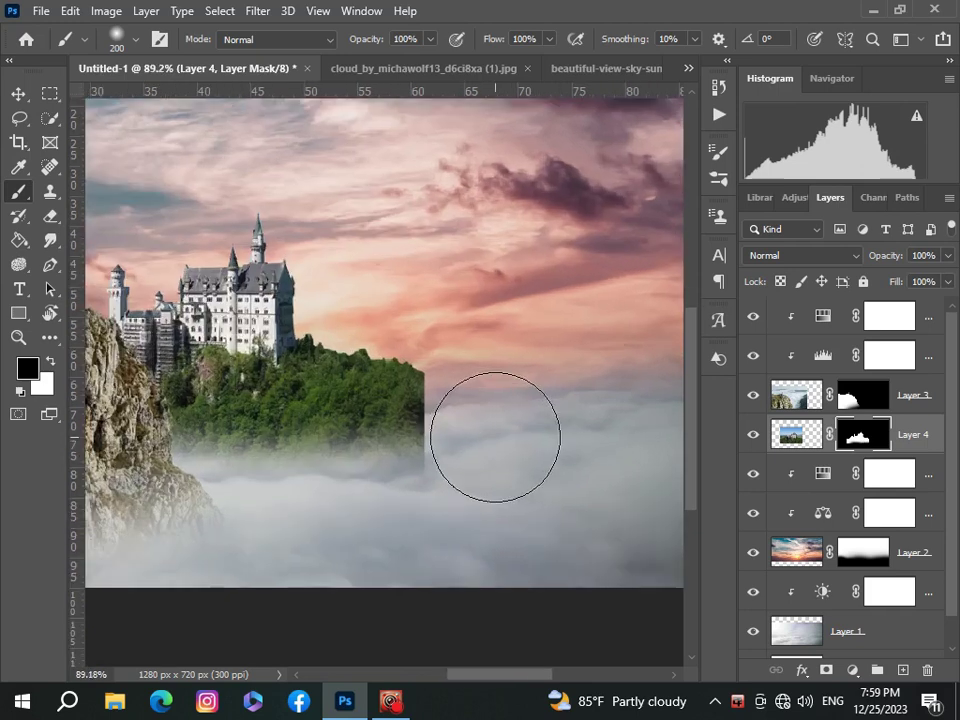
key("bracketleft")
key("bracketleft")
key("bracketleft")
key("bracketleft")
key("bracketleft")
left_click_drag(463, 403, 416, 327)
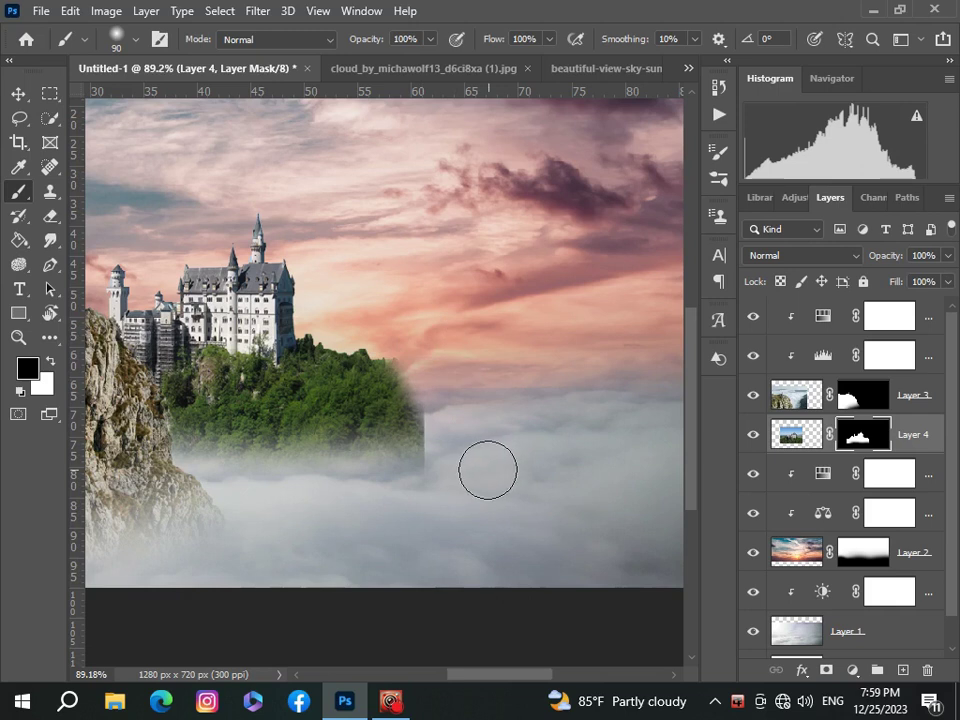
- Enlarge the brush and lower its opacity to 18% for gentle blending into the fog
scroll(487, 467, "down", 6)
scroll(484, 470, "down", 1)
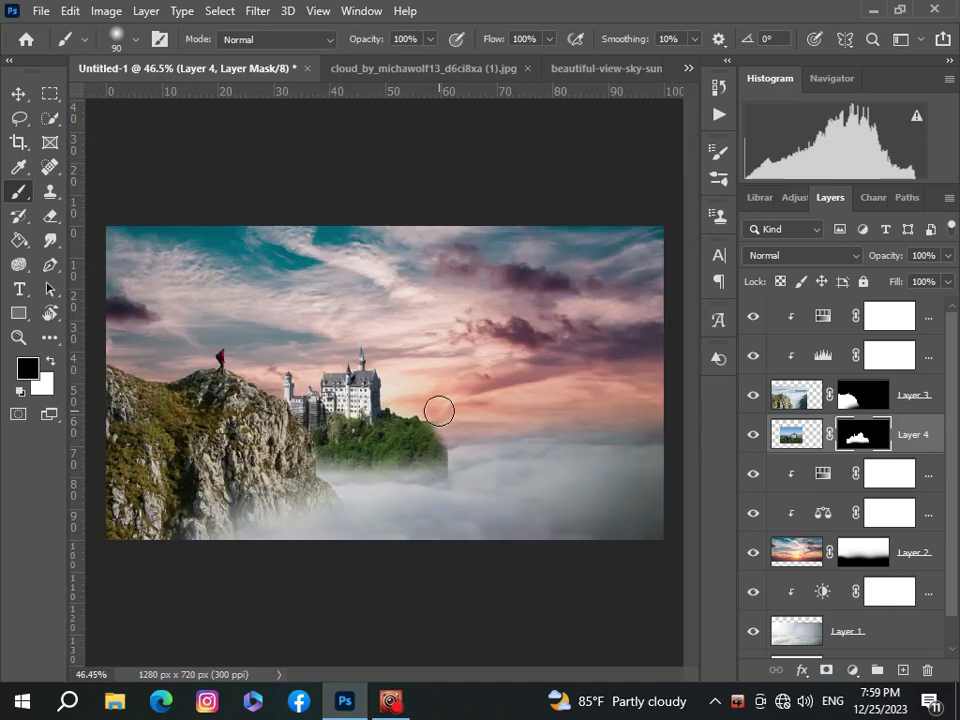
scroll(454, 437, "down", 1)
scroll(455, 437, "down", 1)
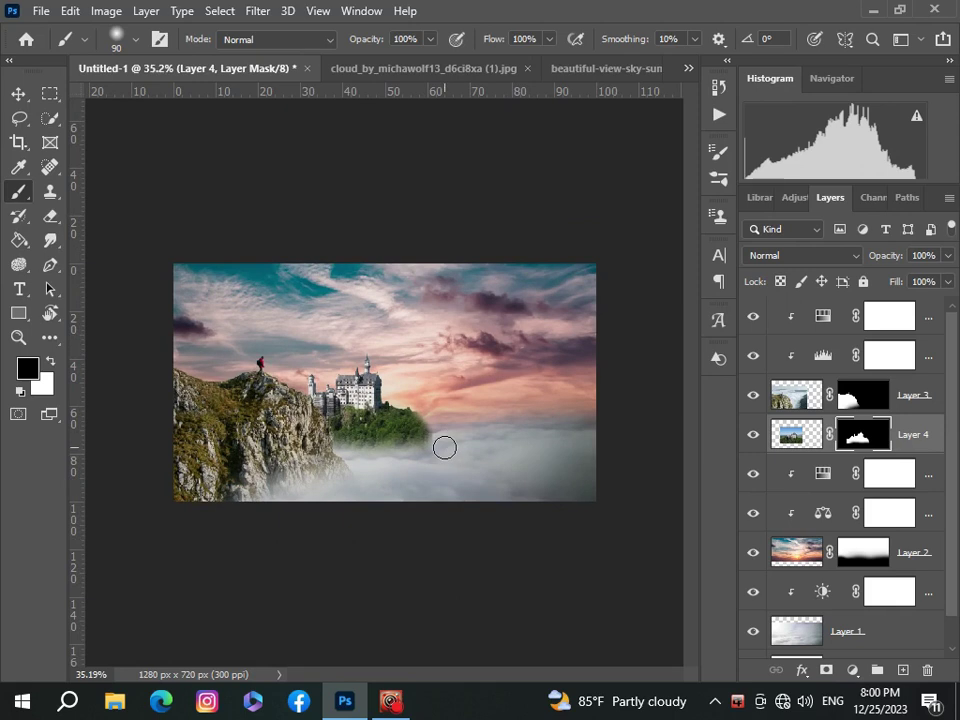
key("bracketright")
left_click(430, 39)
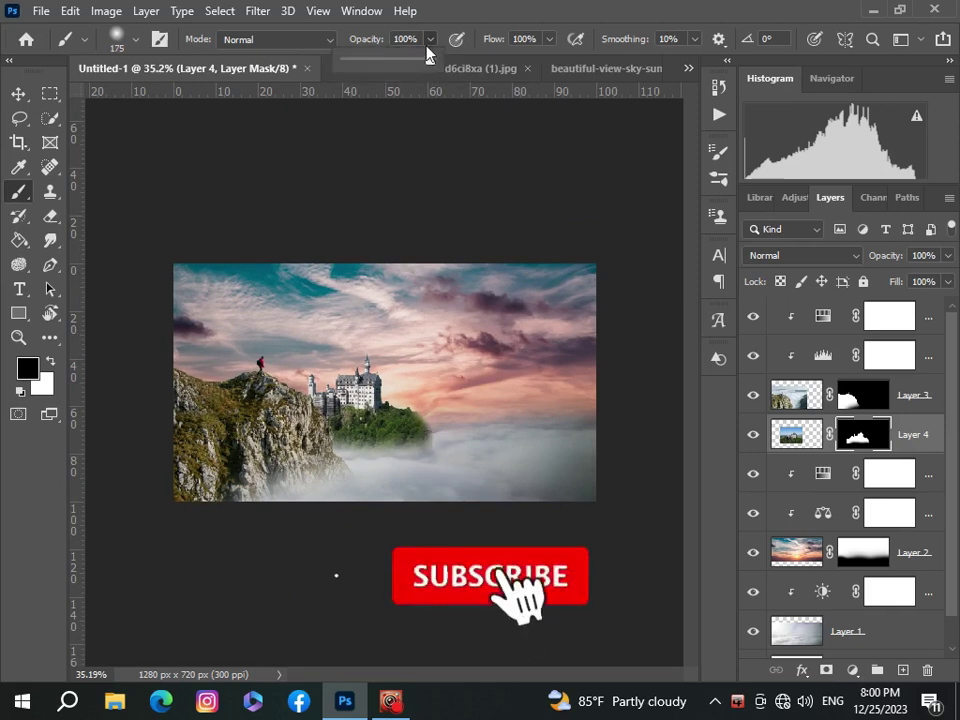
left_click_drag(430, 60, 360, 62)
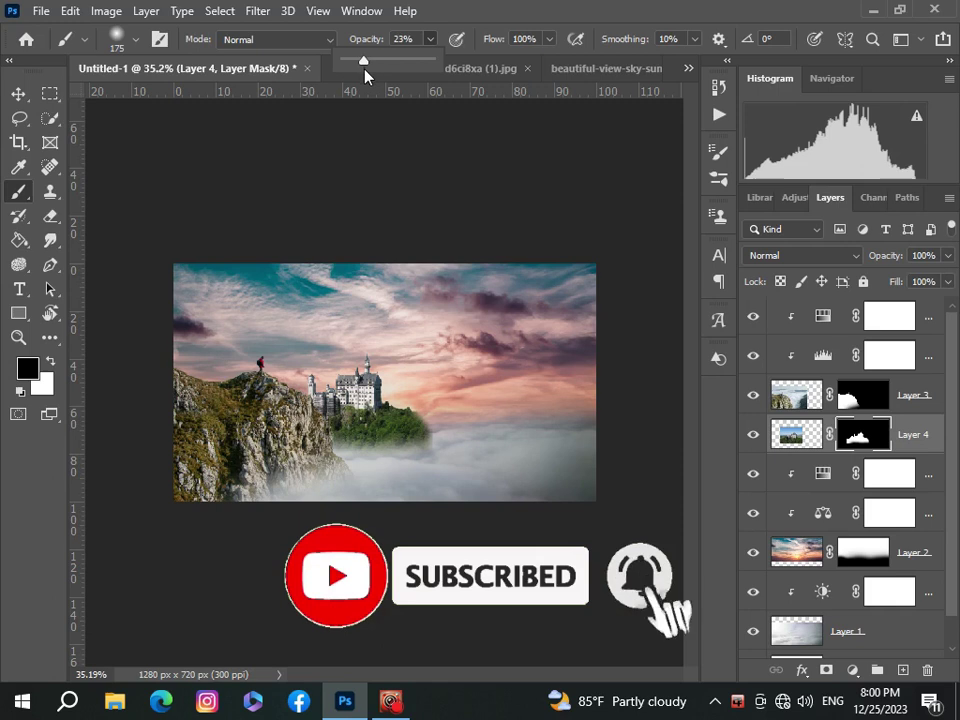
left_click(476, 436)
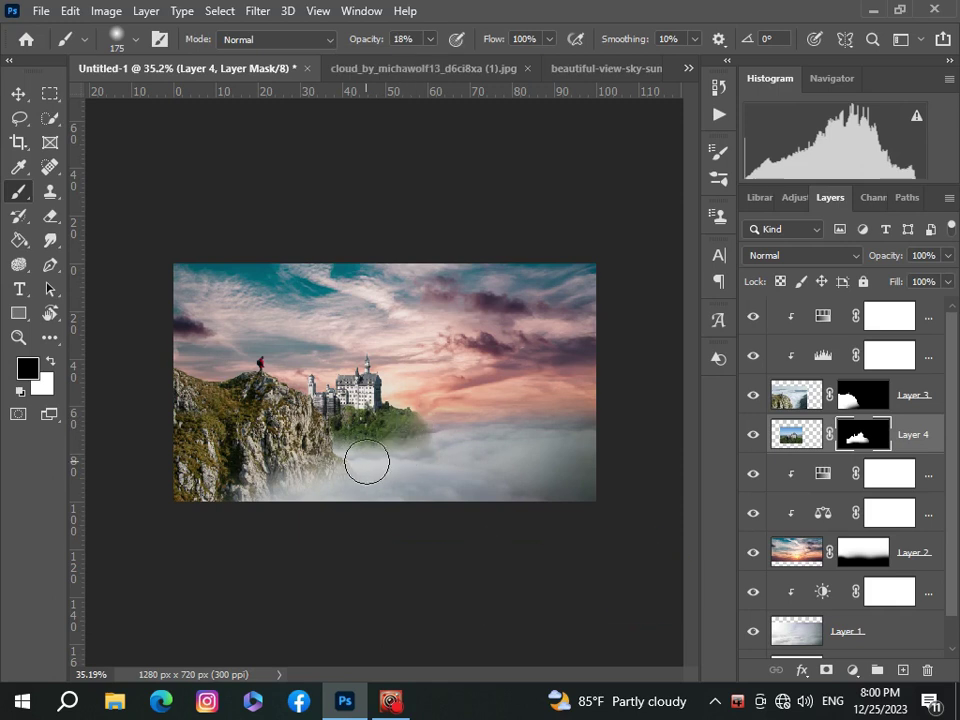
scroll(367, 458, "down", 2)
scroll(380, 390, "up", 1)
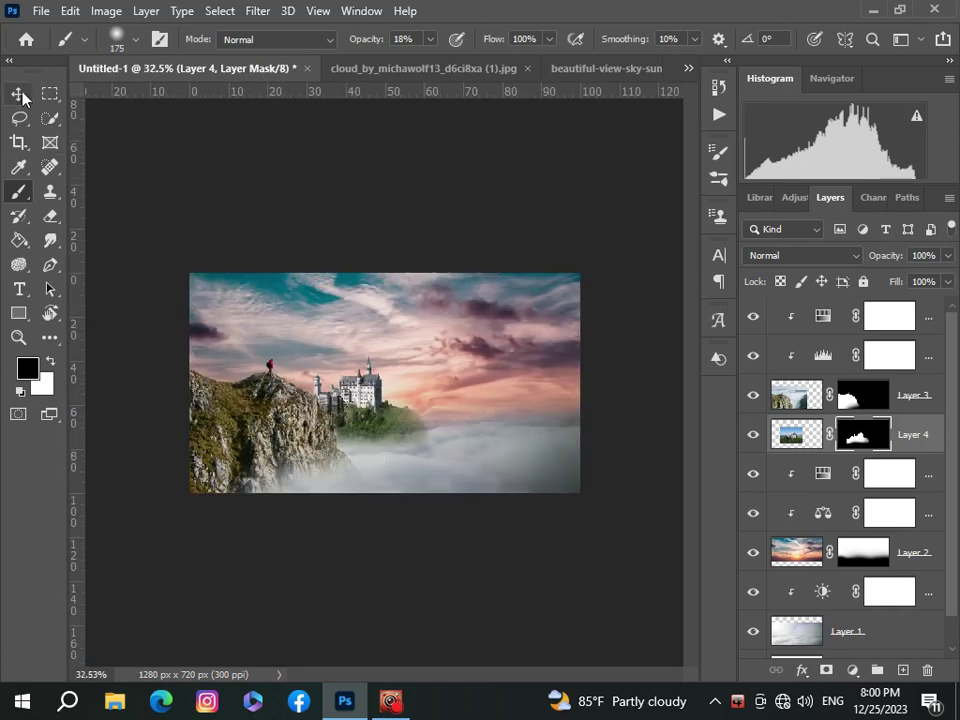
left_click(21, 93)
scroll(381, 420, "down", 3)
scroll(395, 430, "up", 2)
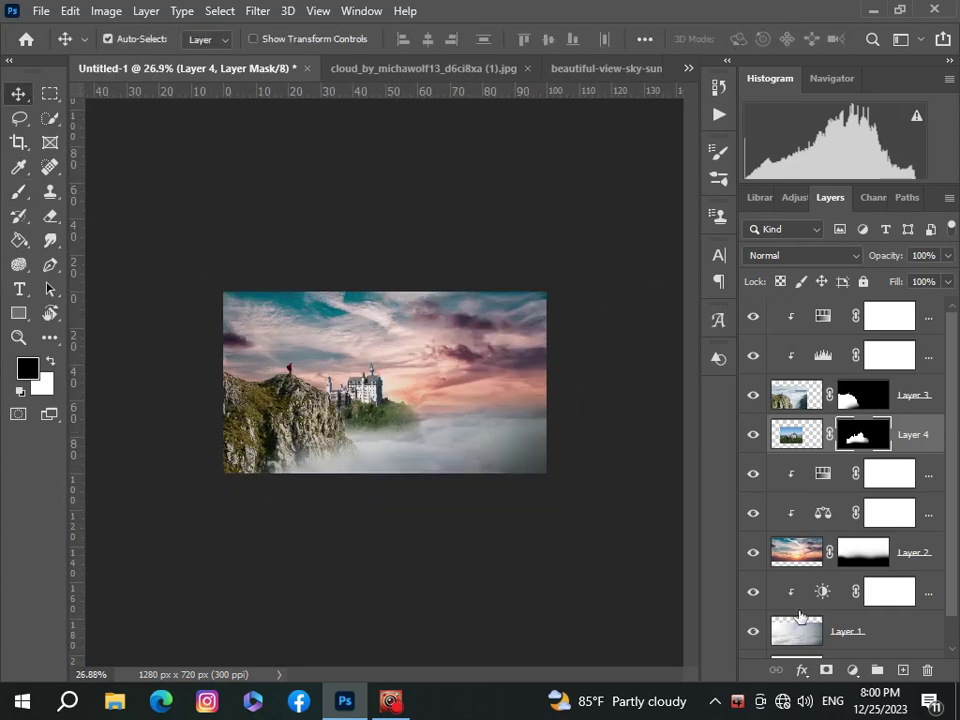
- Add a Levels adjustment clipped to Layer 4 with midtones 0.85 and output white 233
left_click(852, 670)
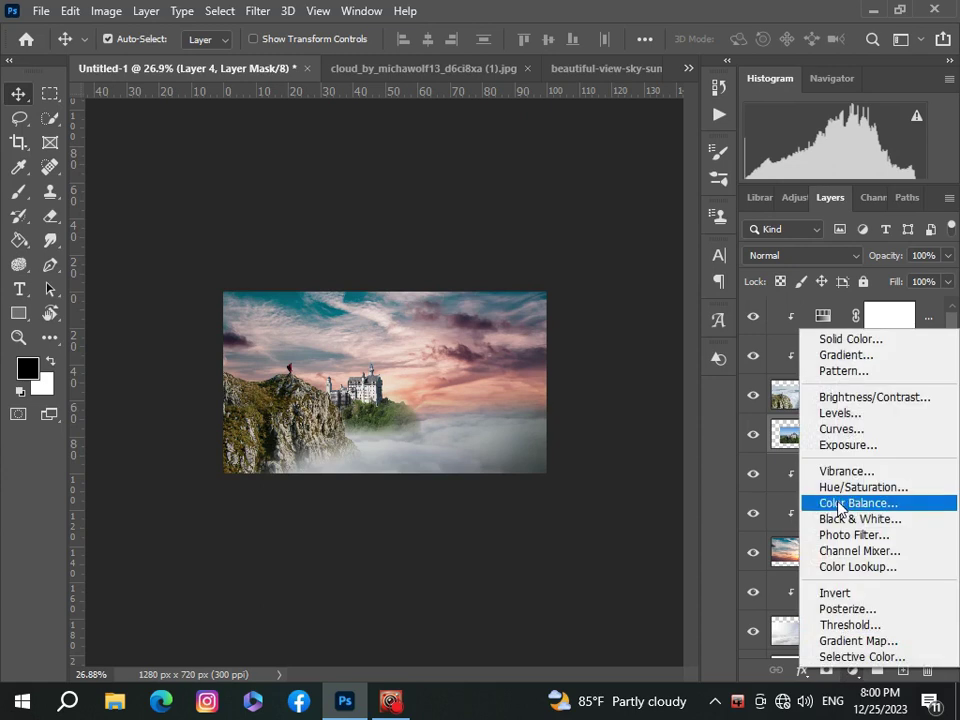
left_click(836, 413)
left_click(572, 455)
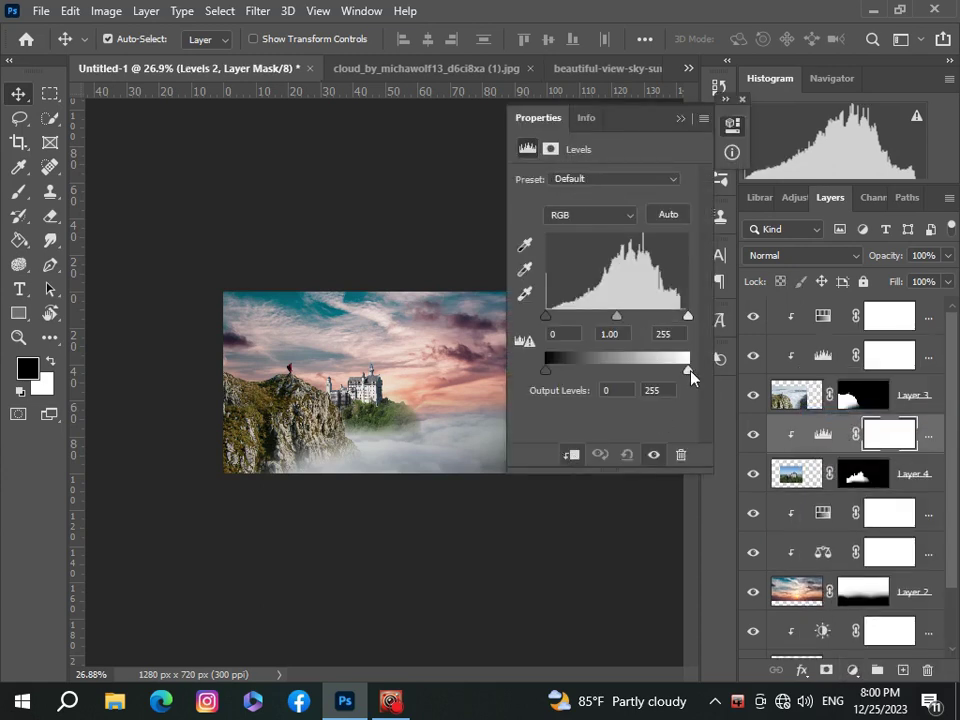
left_click_drag(688, 370, 677, 370)
left_click_drag(616, 316, 627, 317)
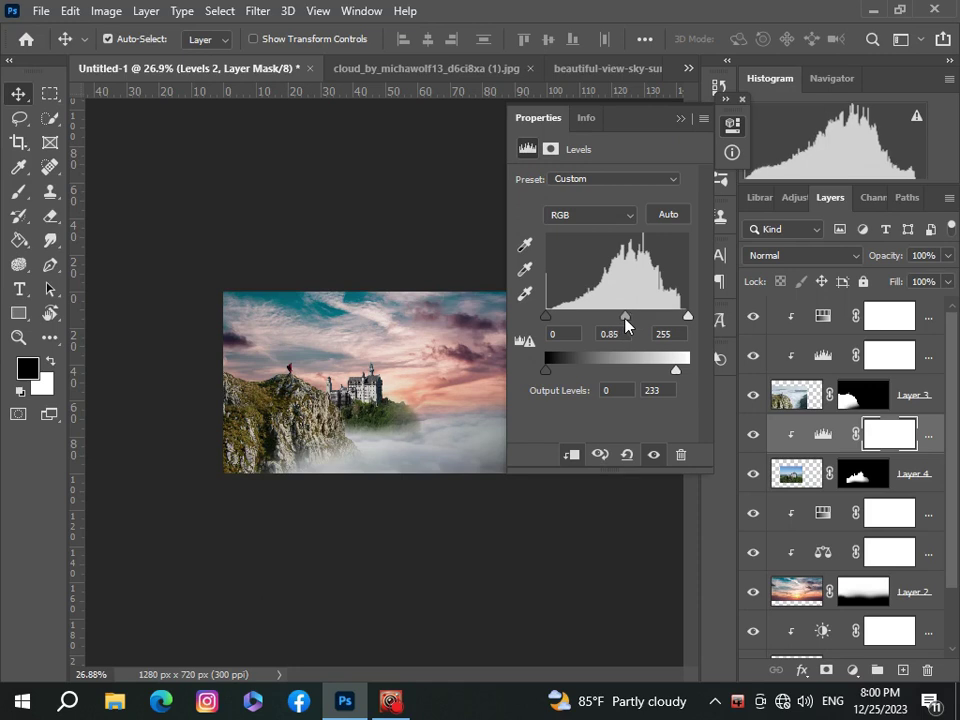
left_click(742, 100)
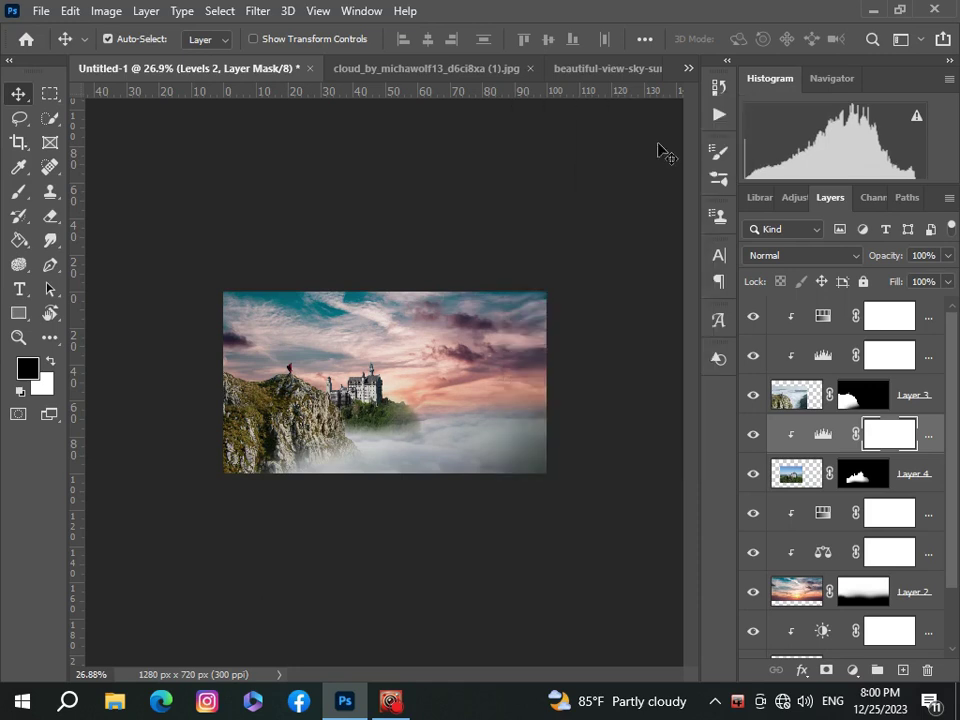
scroll(377, 456, "down", 2)
scroll(385, 456, "up", 4)
scroll(390, 458, "up", 1)
scroll(390, 458, "up", 2)
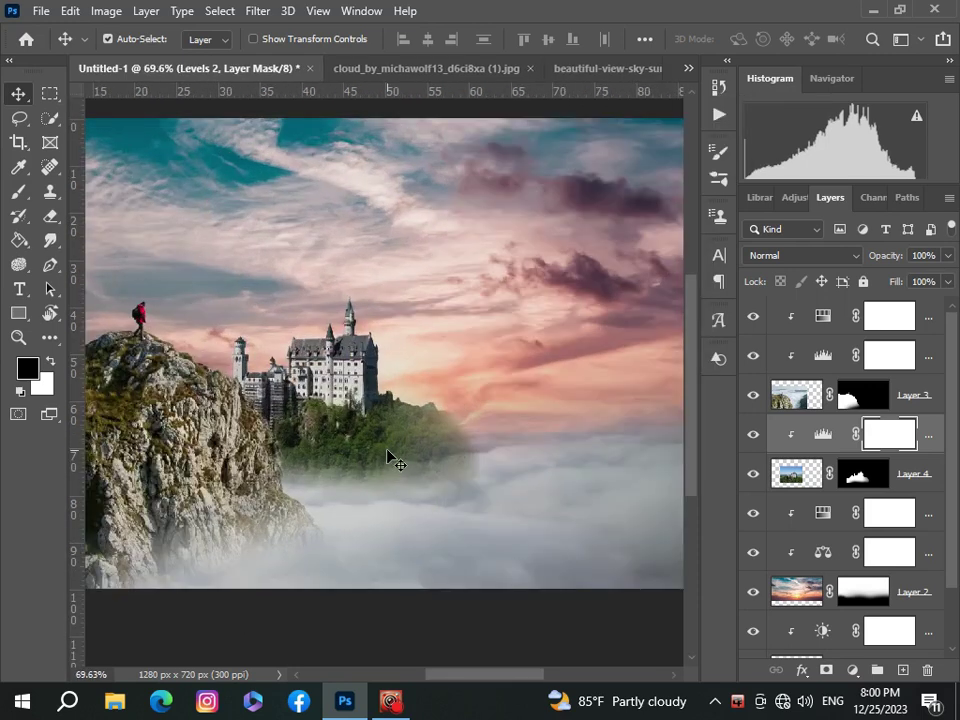
scroll(388, 456, "down", 3)
scroll(388, 456, "down", 1)
scroll(365, 435, "up", 1)
scroll(364, 432, "down", 1)
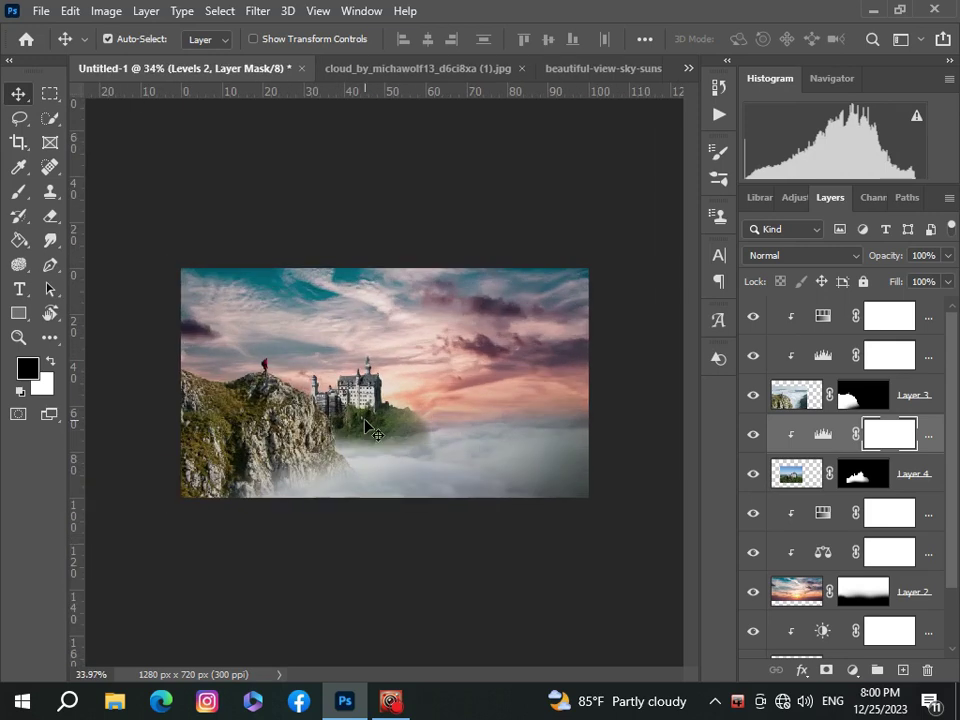
scroll(365, 430, "up", 3)
scroll(368, 433, "down", 3)
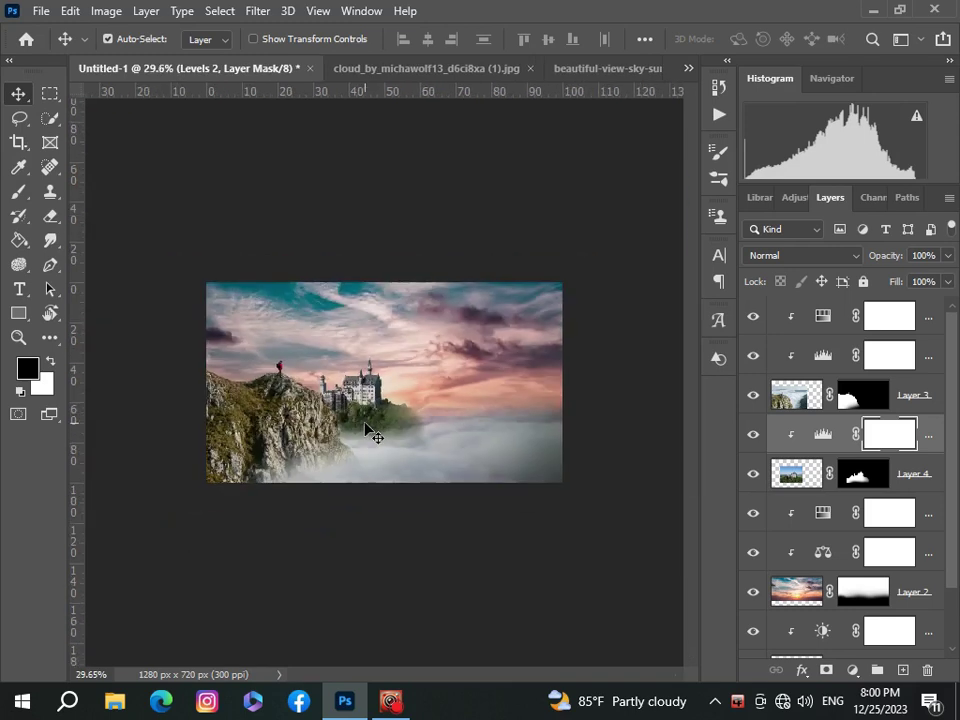
scroll(369, 436, "down", 1)
scroll(365, 437, "up", 1)
scroll(386, 382, "up", 2)
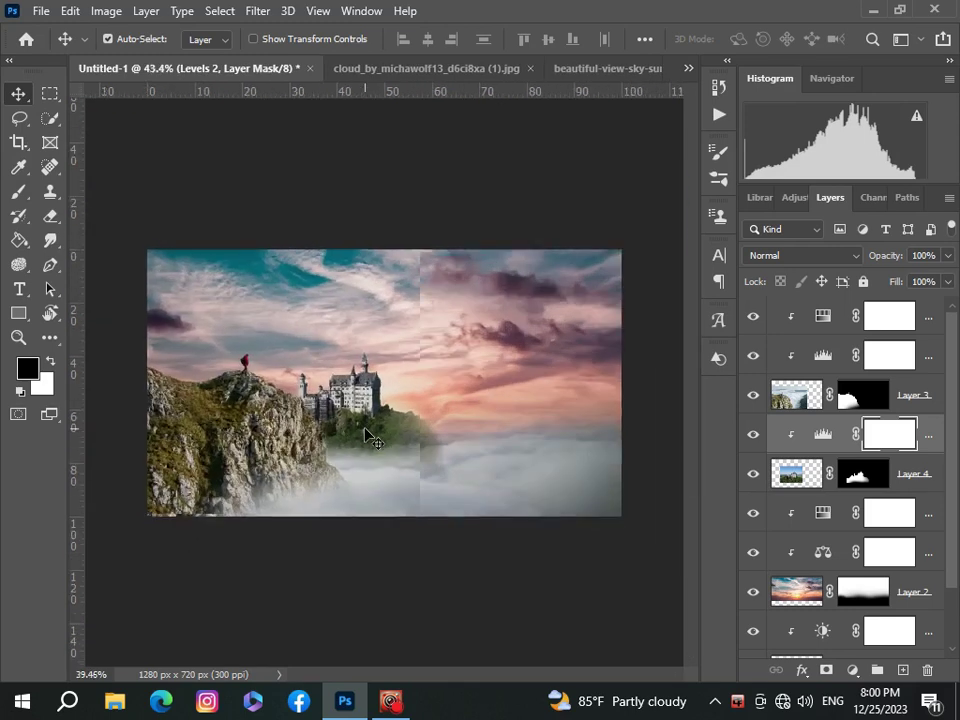
scroll(389, 386, "down", 2)
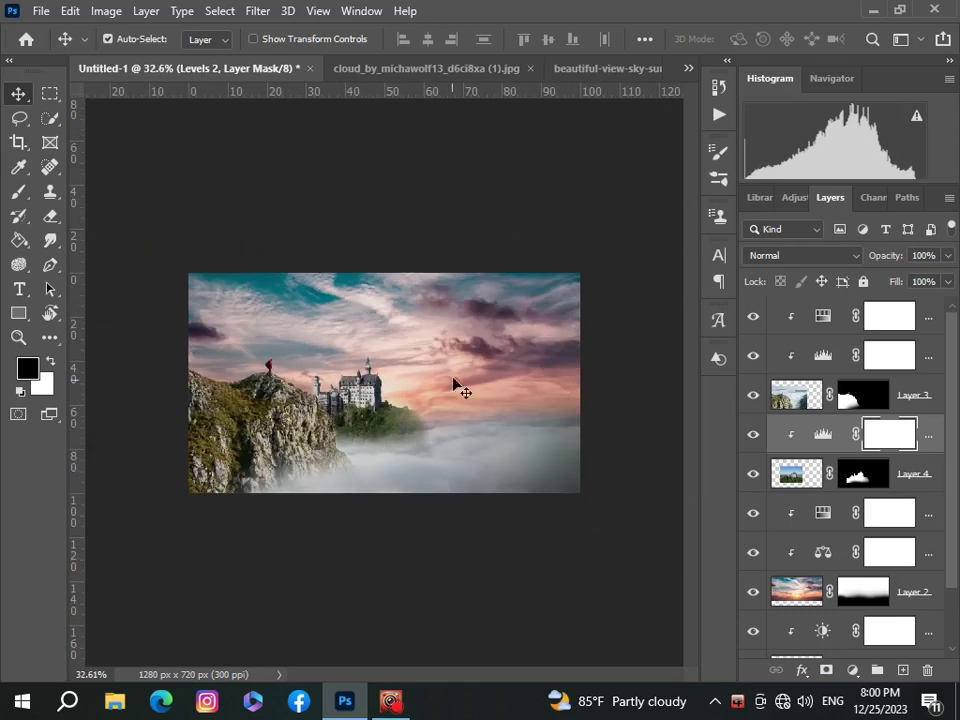
- Bring the masked mountains image into the composite by pasting it above the top layer
left_click(688, 73)
left_click(530, 176)
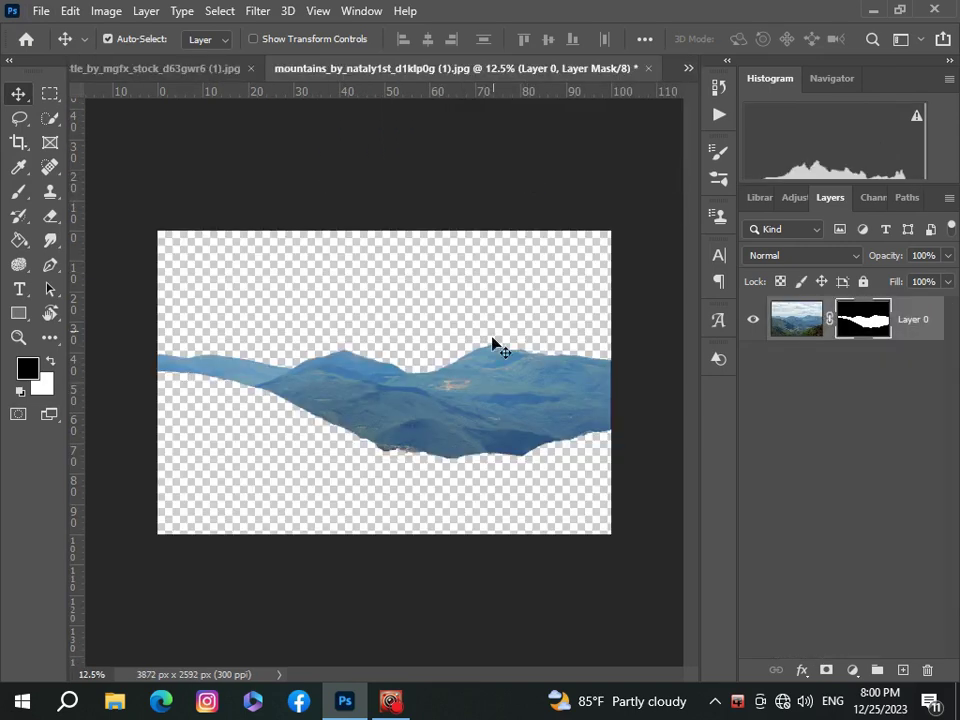
left_click_drag(493, 343, 505, 410)
left_click(688, 69)
left_click(653, 77)
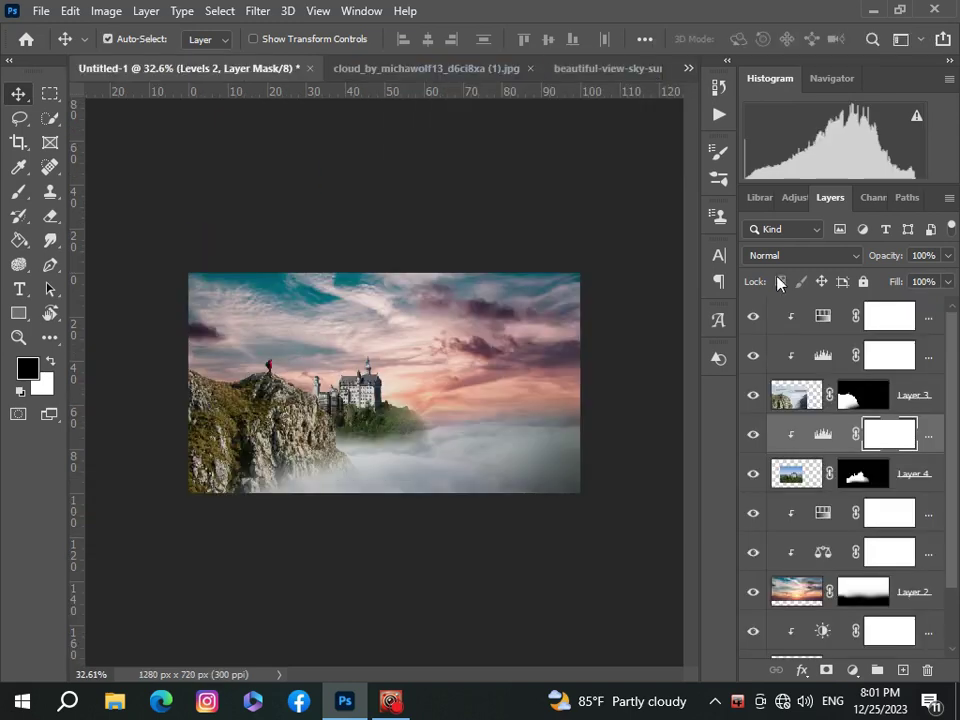
left_click(932, 314)
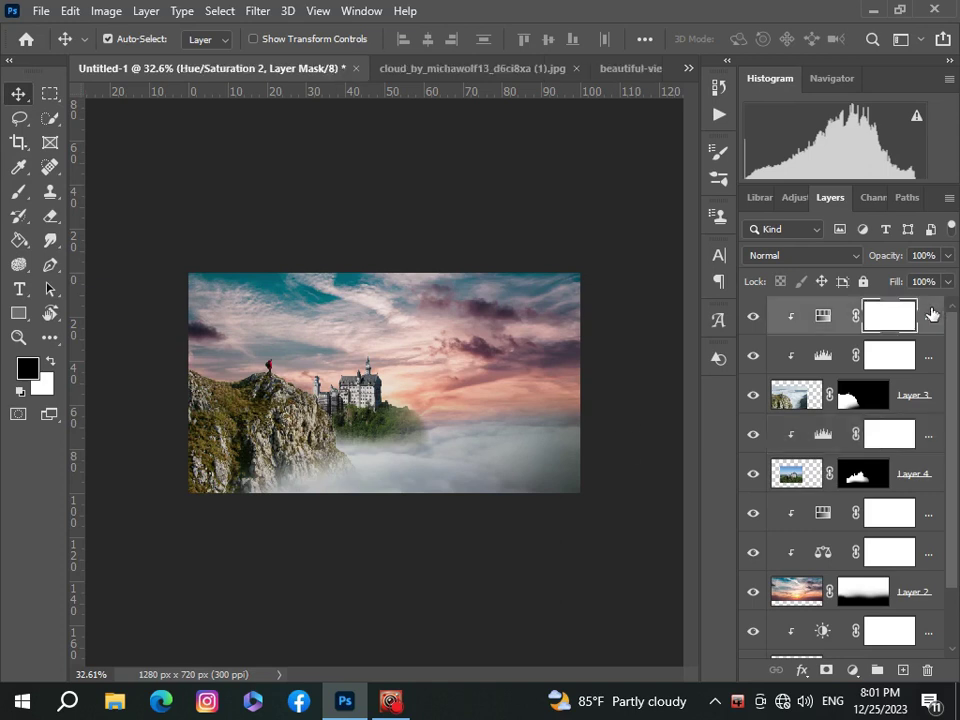
key("ctrl+v")
- Scale the pasted mountains to about 12% and move them right above the clouds
key("ctrl+t")
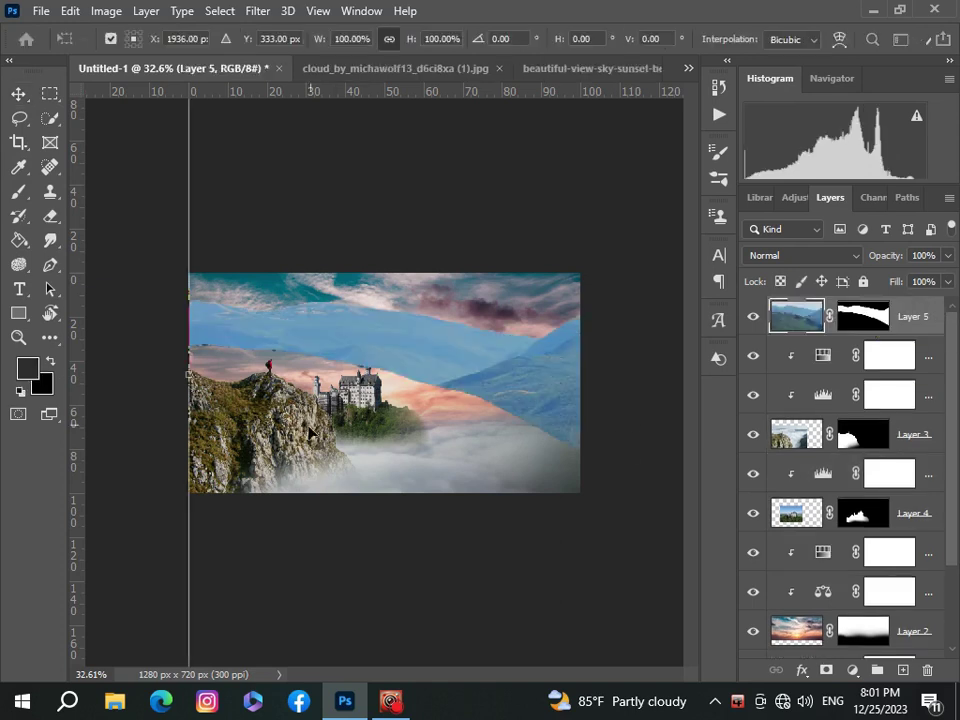
key("ctrl+0")
key("ctrl+minus")
mouse_move(541, 383)
left_mouse_down()
mouse_move(429, 364)
mouse_move(388, 368)
left_mouse_up()
key("ctrl+plus")
key("ctrl+plus")
key("ctrl+plus")
key("ctrl+plus")
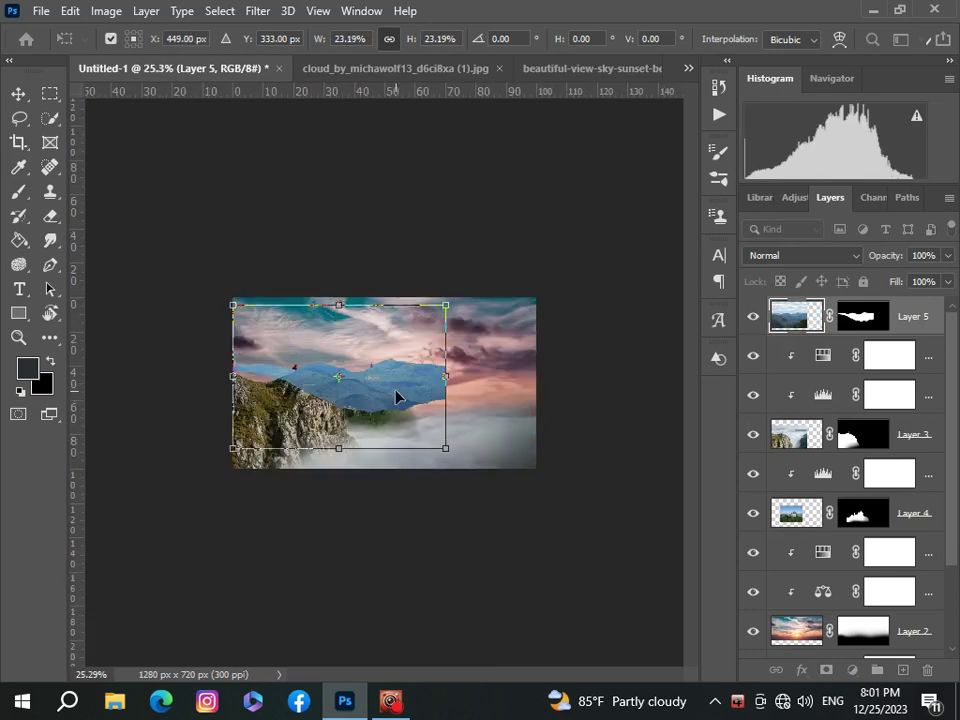
left_click_drag(228, 370, 338, 372)
key("ctrl+plus")
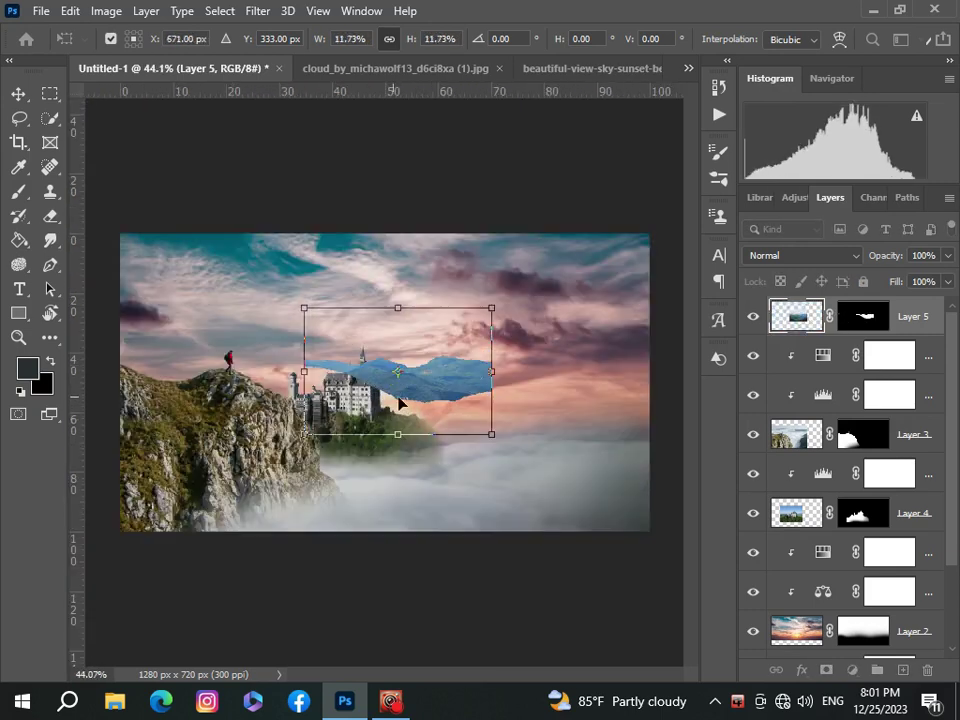
key("ctrl+minus")
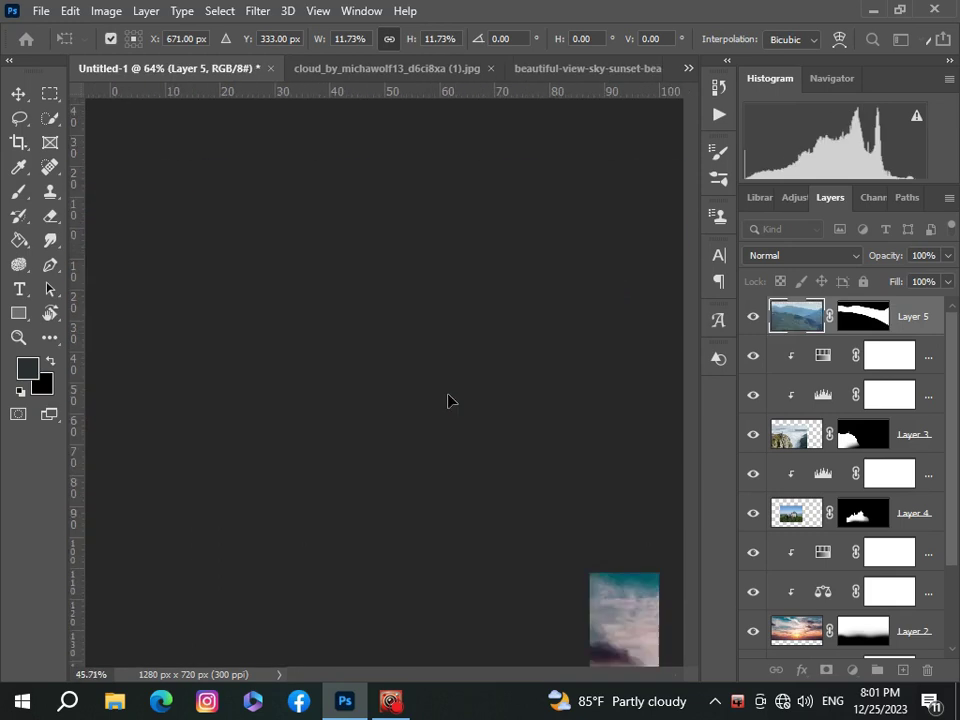
left_click_drag(448, 399, 561, 437)
- Enlarge the mountains to about 12.78% along the right horizon and move the layer beneath Layer 3
right_click(563, 441)
left_click(580, 407)
right_click(557, 428)
left_click(588, 396)
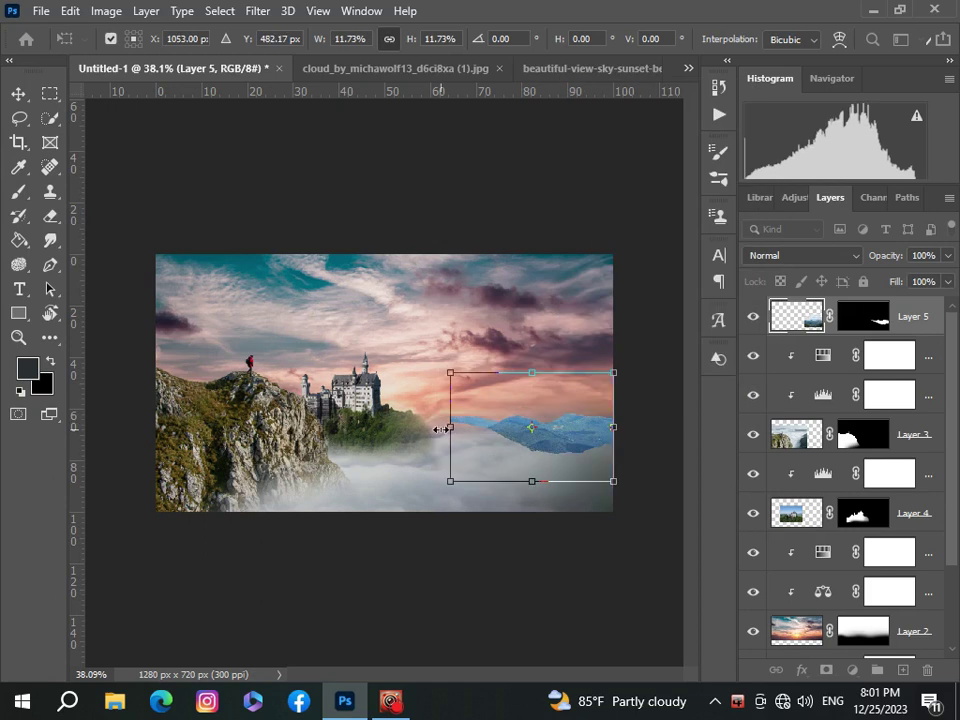
left_click_drag(450, 427, 435, 427)
mouse_move(566, 455)
left_mouse_down()
mouse_move(541, 437)
mouse_move(561, 444)
mouse_move(546, 451)
mouse_move(612, 428)
left_mouse_up()
key("Return")
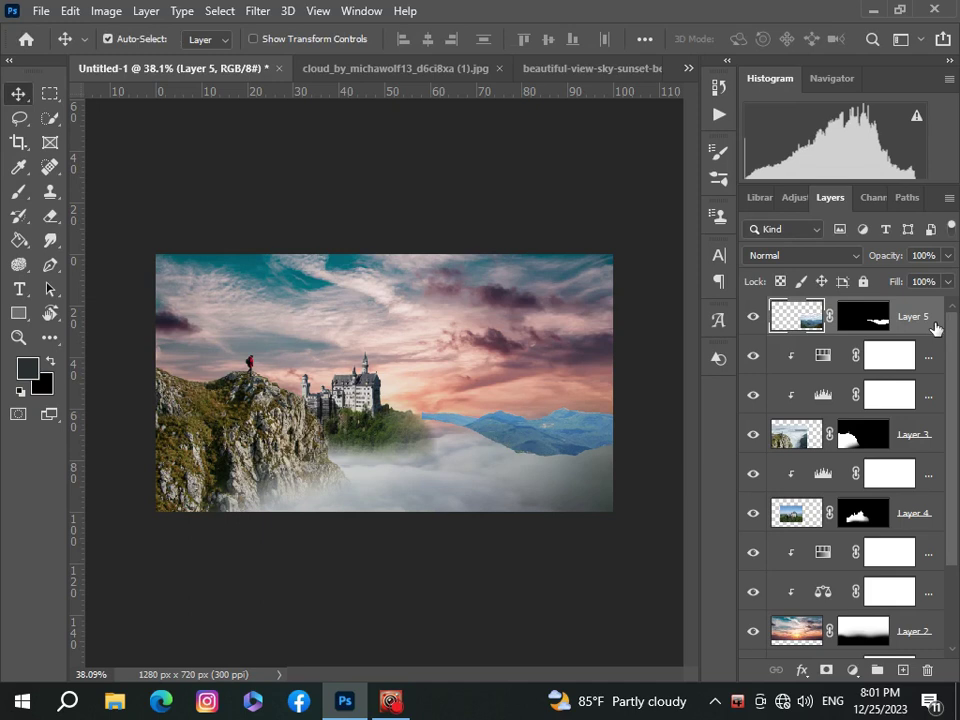
left_click_drag(935, 329, 926, 449)
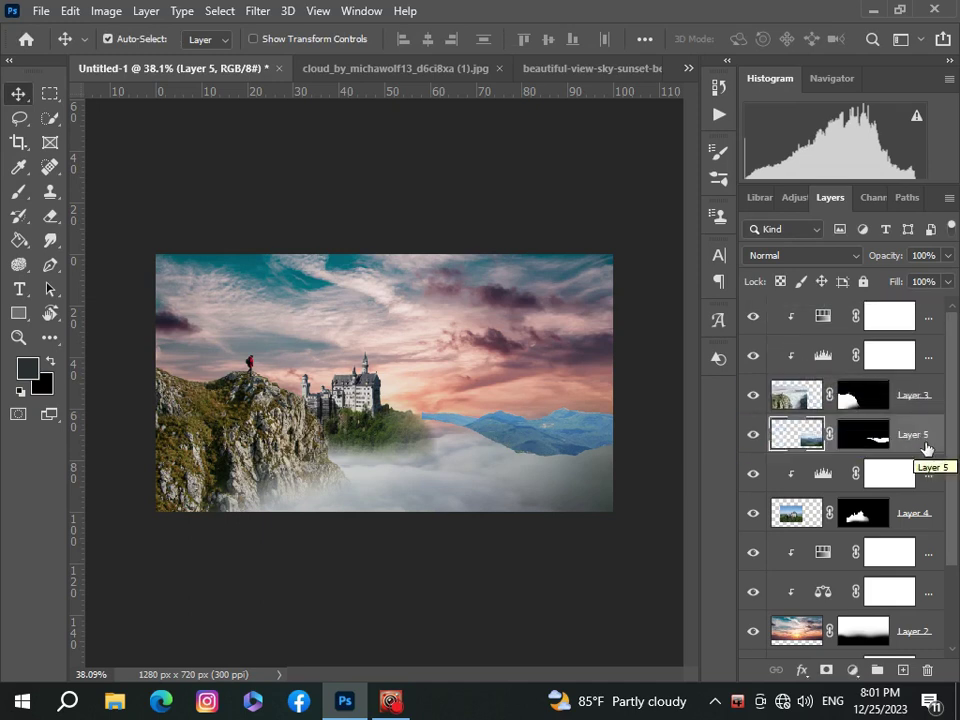
- Paint the mountain layer's mask at 100% brush opacity to hide the mountains' lower edge
left_click(15, 197)
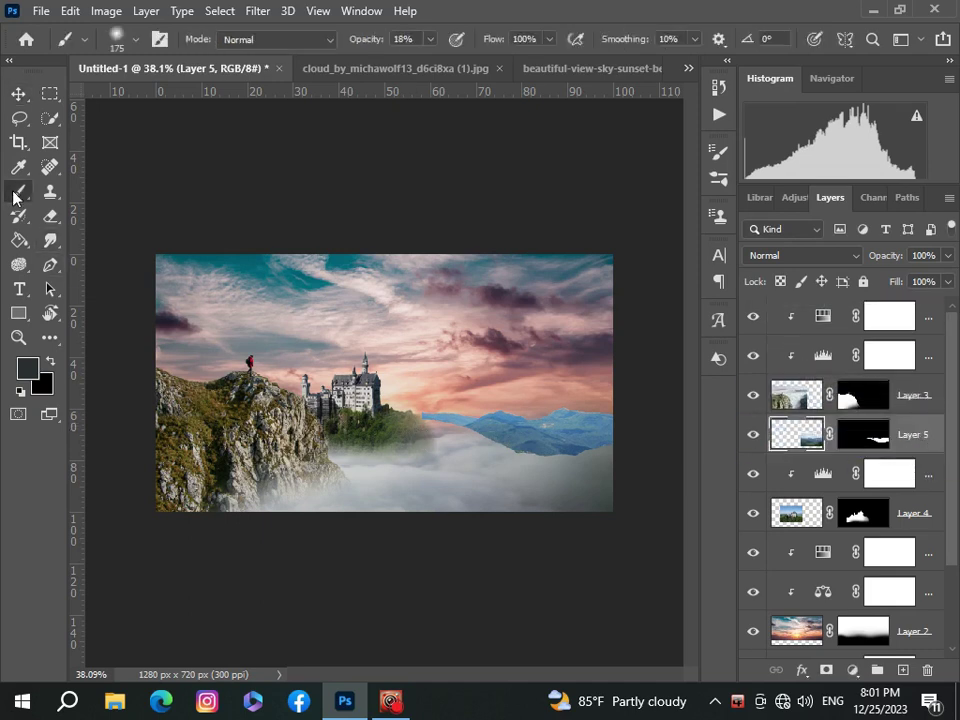
left_click(877, 437)
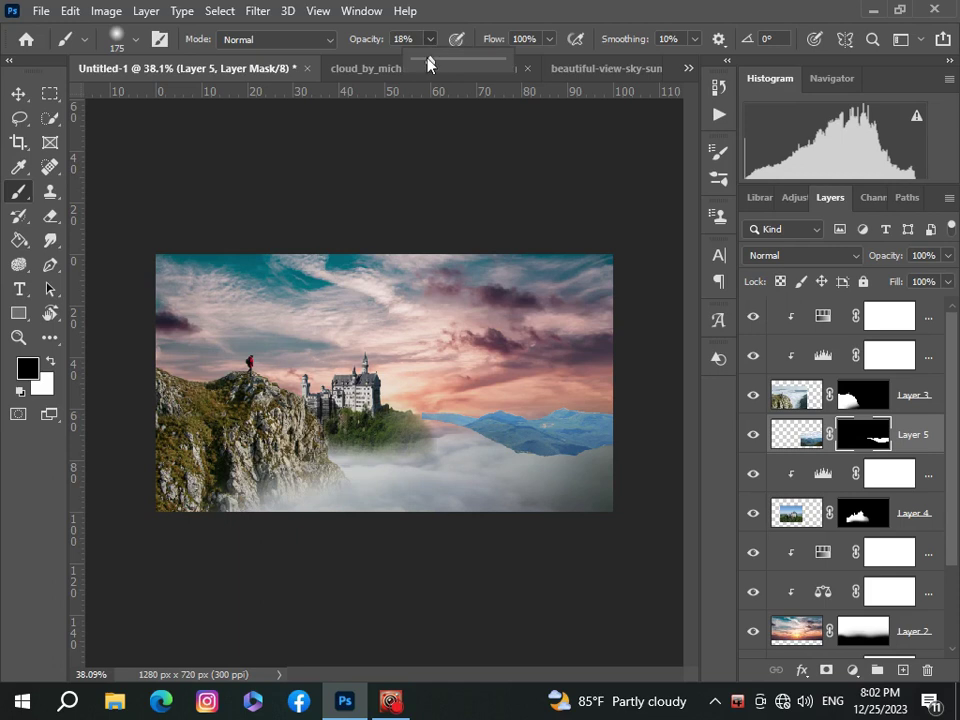
left_click_drag(431, 40, 540, 88)
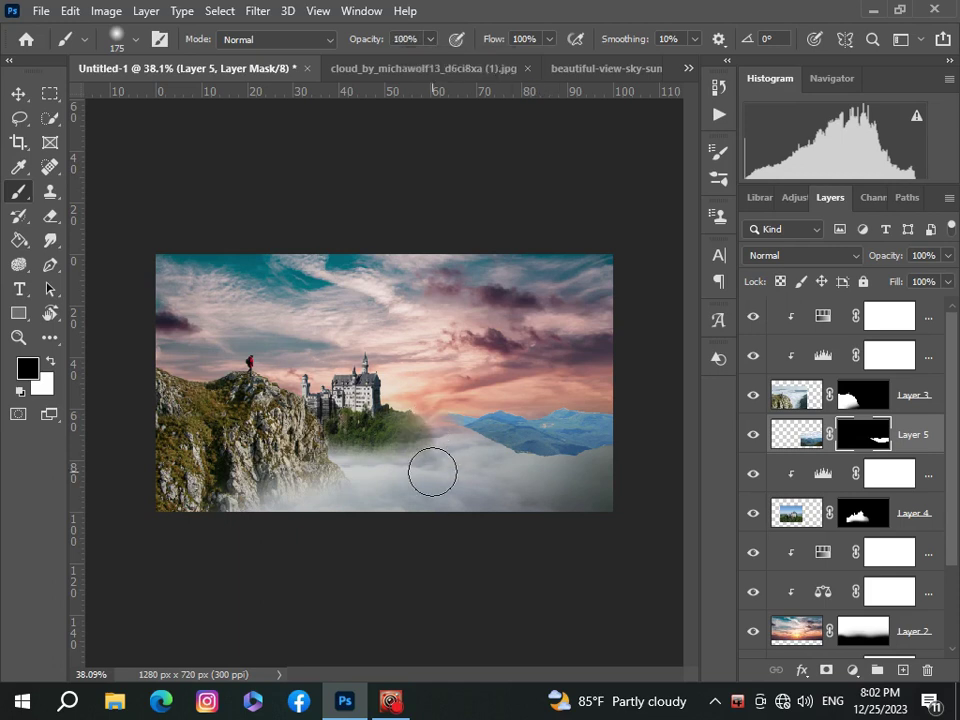
scroll(431, 469, "down", 3)
scroll(431, 471, "up", 3)
scroll(440, 478, "up", 1)
scroll(430, 600, "up", 1)
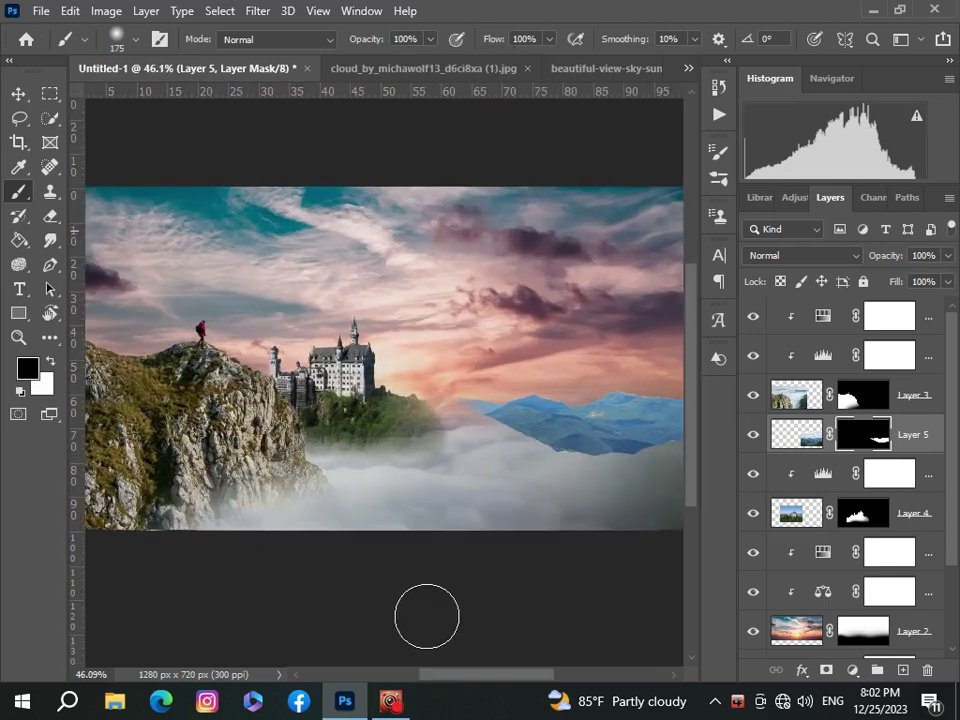
scroll(473, 658, "up", 1)
scroll(509, 677, "right", 2)
scroll(396, 484, "right", 2)
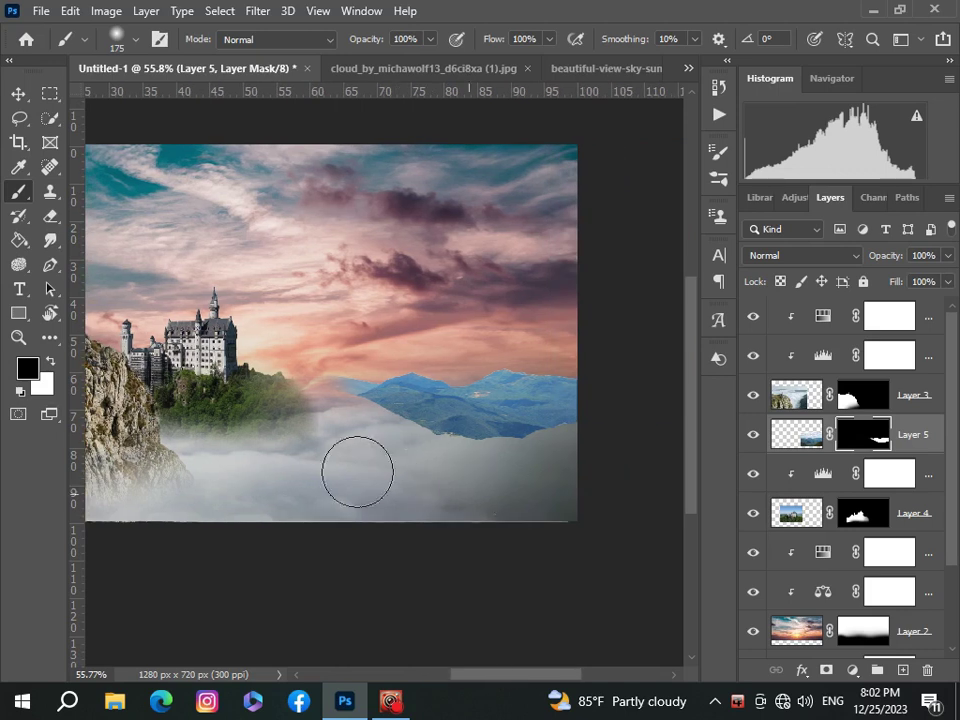
mouse_move(465, 493)
left_mouse_down()
mouse_move(548, 460)
mouse_move(366, 456)
mouse_move(331, 446)
left_mouse_up()
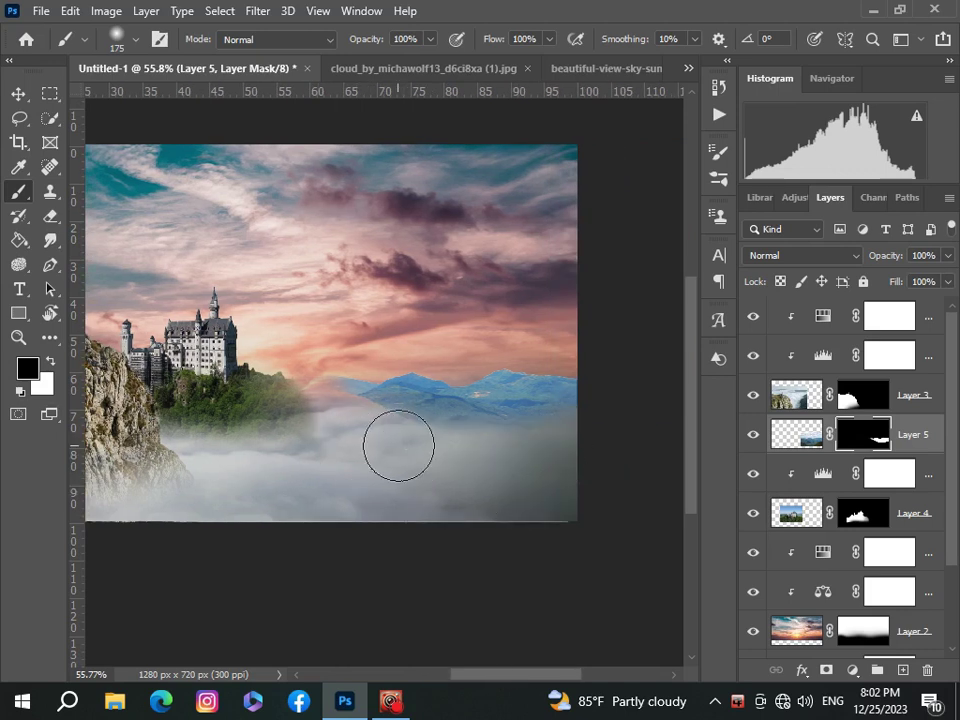
- Blend the mist left of the mountains softly with the brush at 15% opacity
scroll(345, 450, "down", 3)
scroll(343, 450, "up", 1)
scroll(343, 450, "up", 2)
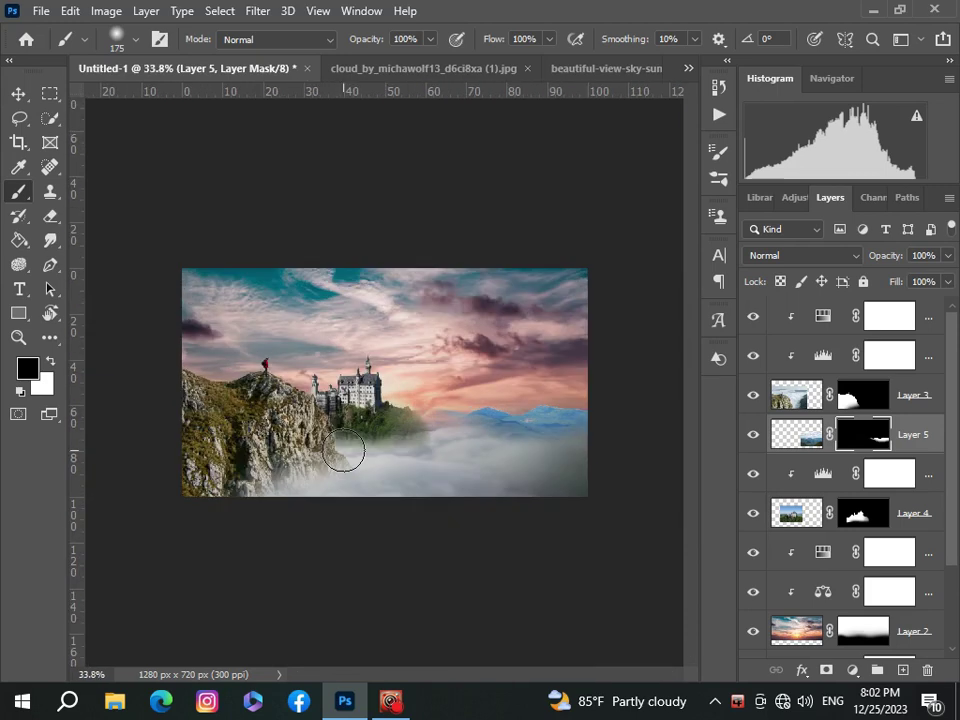
left_click(430, 39)
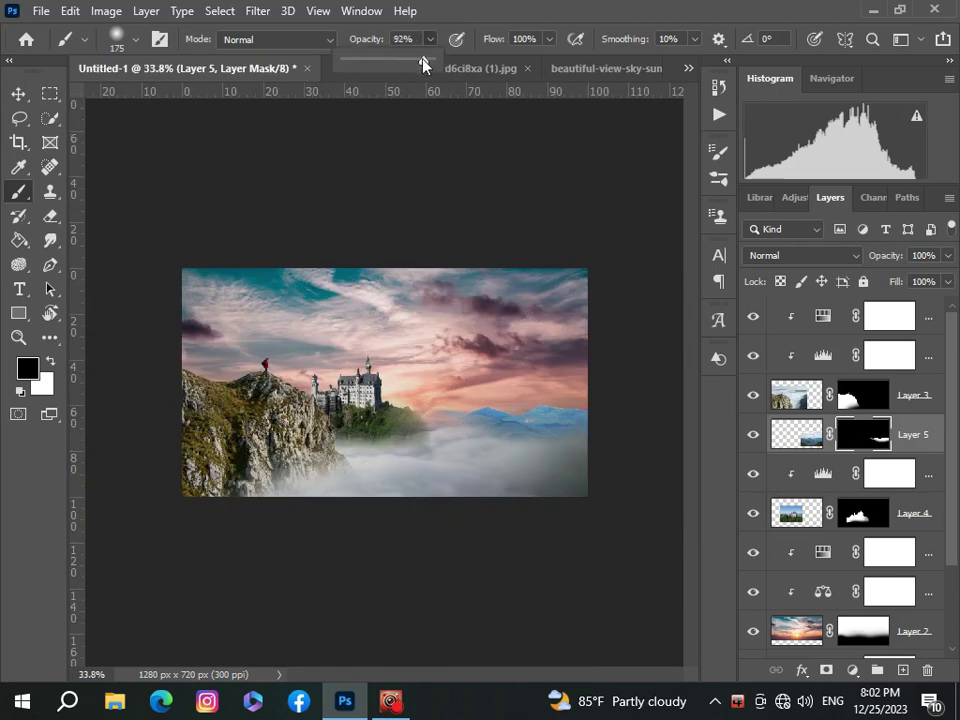
scroll(387, 380, "up", 1)
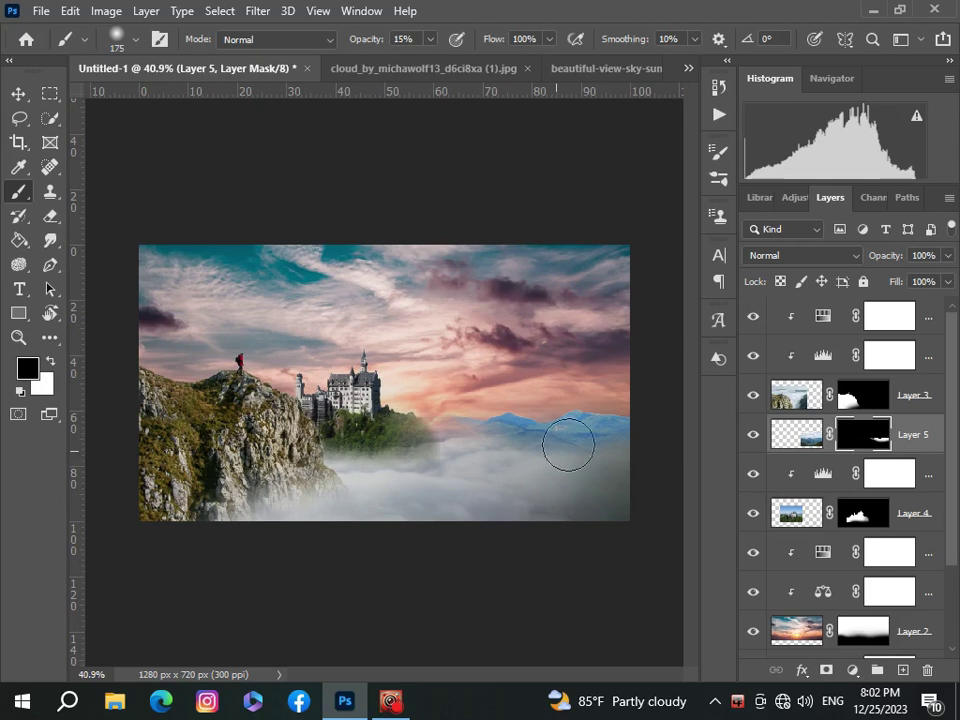
left_click_drag(546, 429, 449, 429)
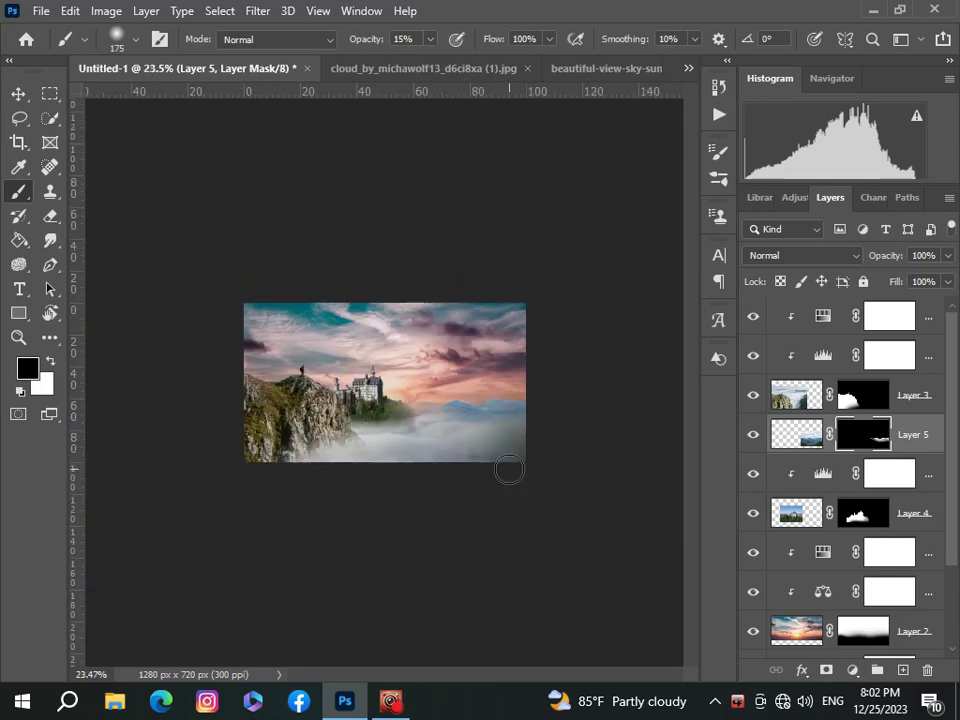
scroll(506, 465, "down", 3)
scroll(527, 415, "up", 2)
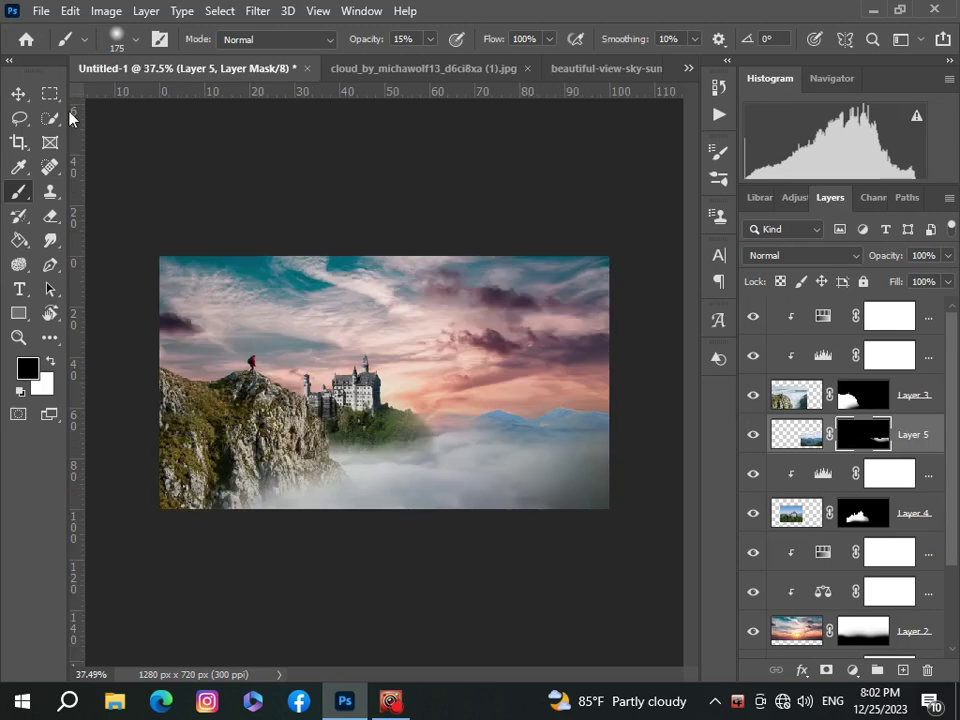
left_click(19, 93)
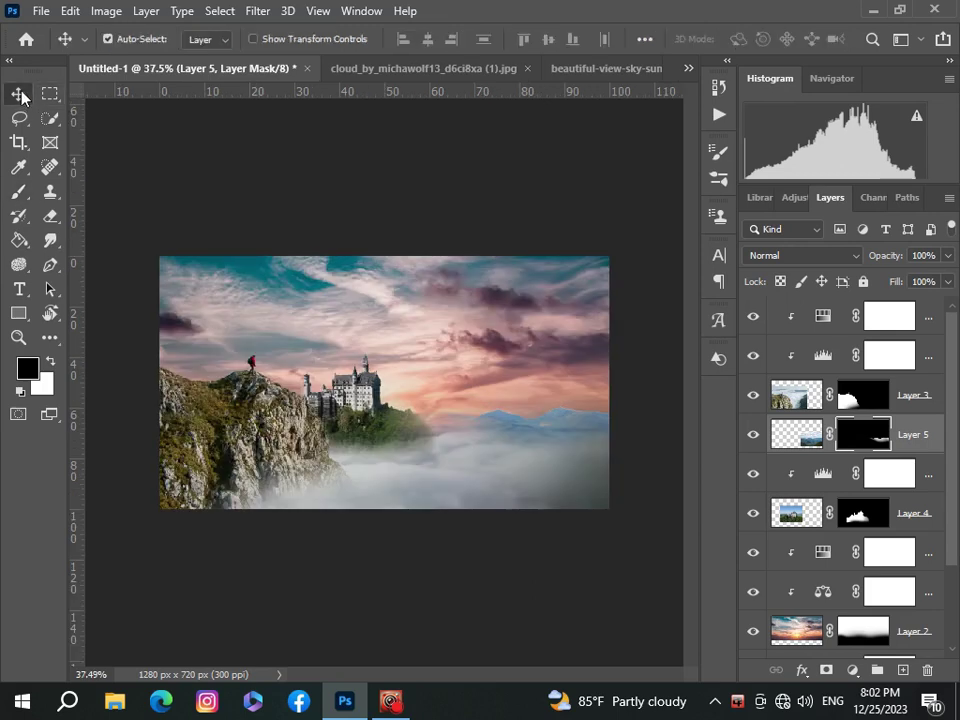
- Add a Hue/Saturation layer clipped to the mountains: Hue +8, Saturation -14, Lightness -19
left_click(852, 669)
left_click(846, 478)
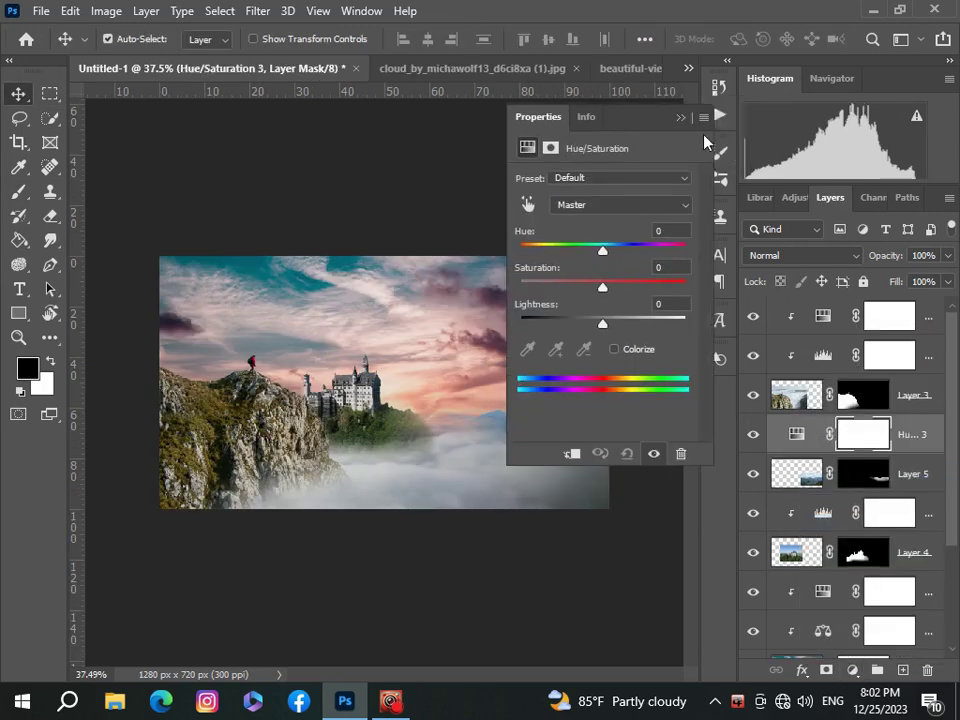
left_click_drag(623, 133, 752, 132)
left_click(699, 454)
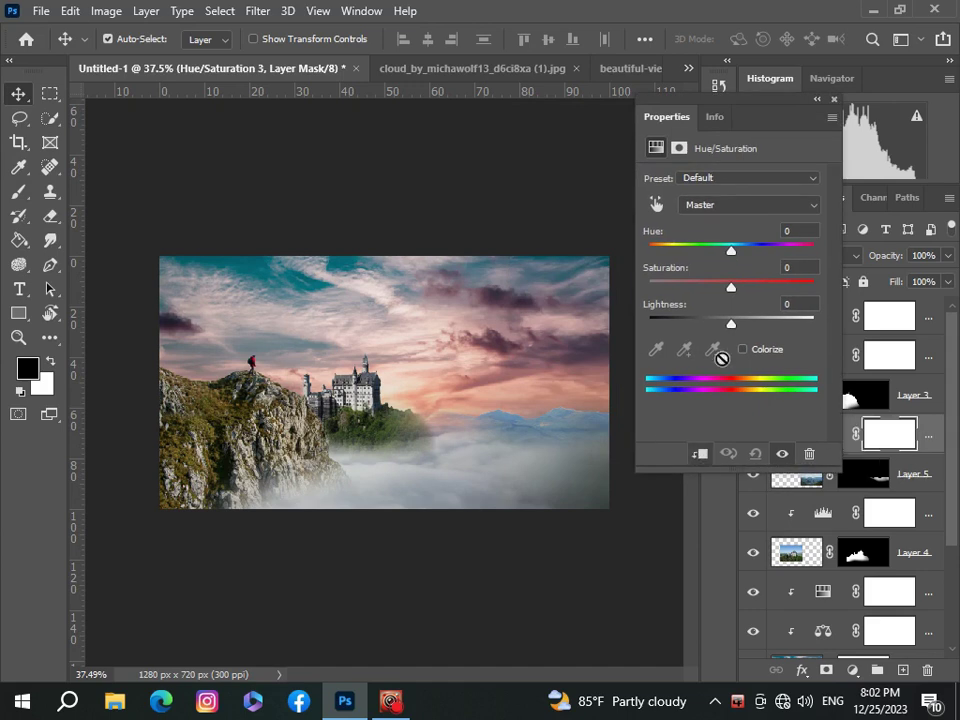
mouse_move(729, 328)
left_mouse_down()
mouse_move(719, 326)
mouse_move(726, 289)
mouse_move(716, 325)
left_mouse_up()
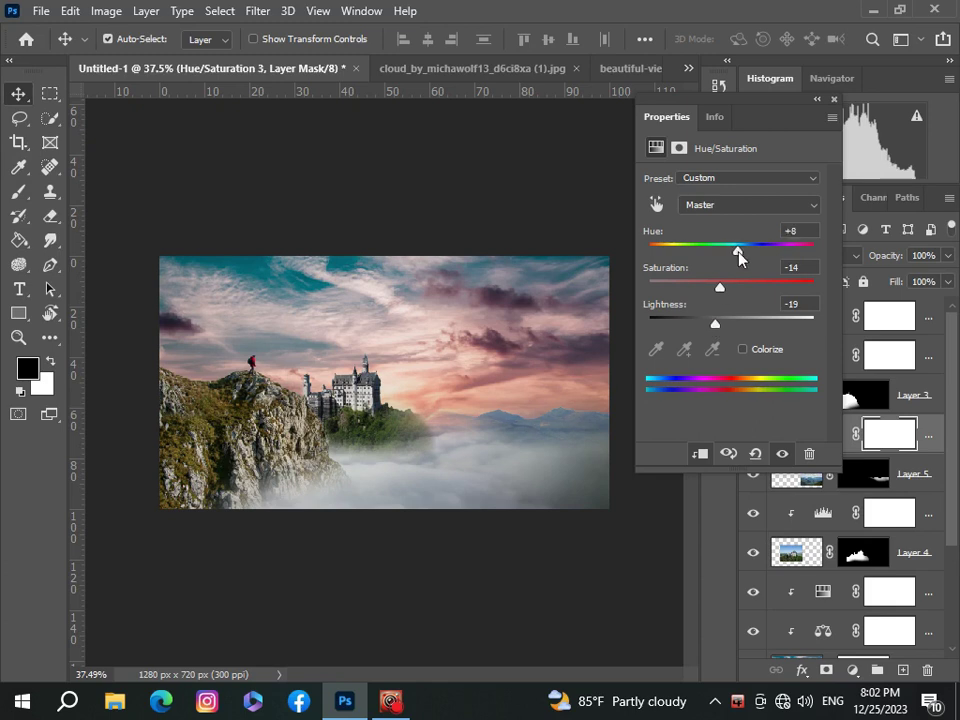
left_click(834, 99)
- Select the topmost adjustment layer in the Layers panel
scroll(345, 300, "down", 1)
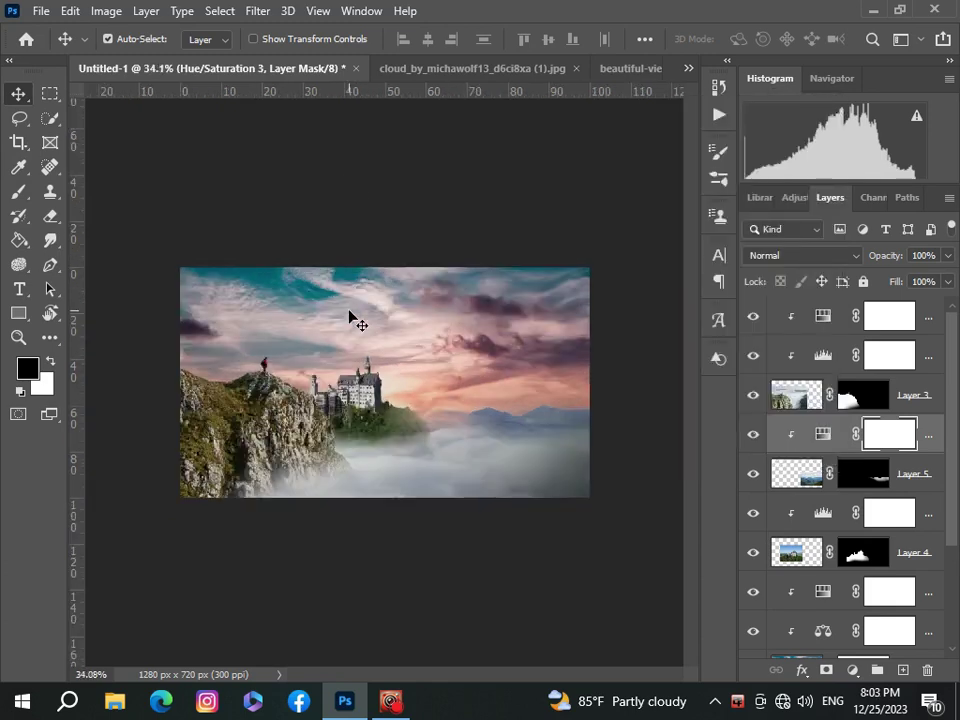
scroll(350, 318, "up", 4)
scroll(350, 318, "up", 2)
scroll(350, 318, "down", 3)
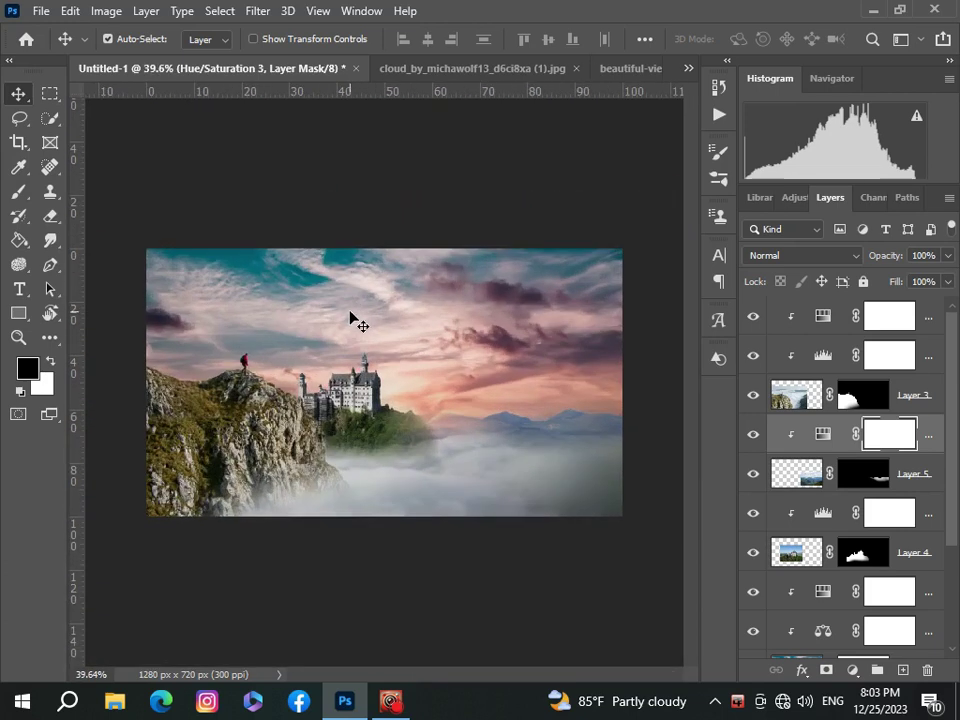
scroll(378, 404, "down", 1)
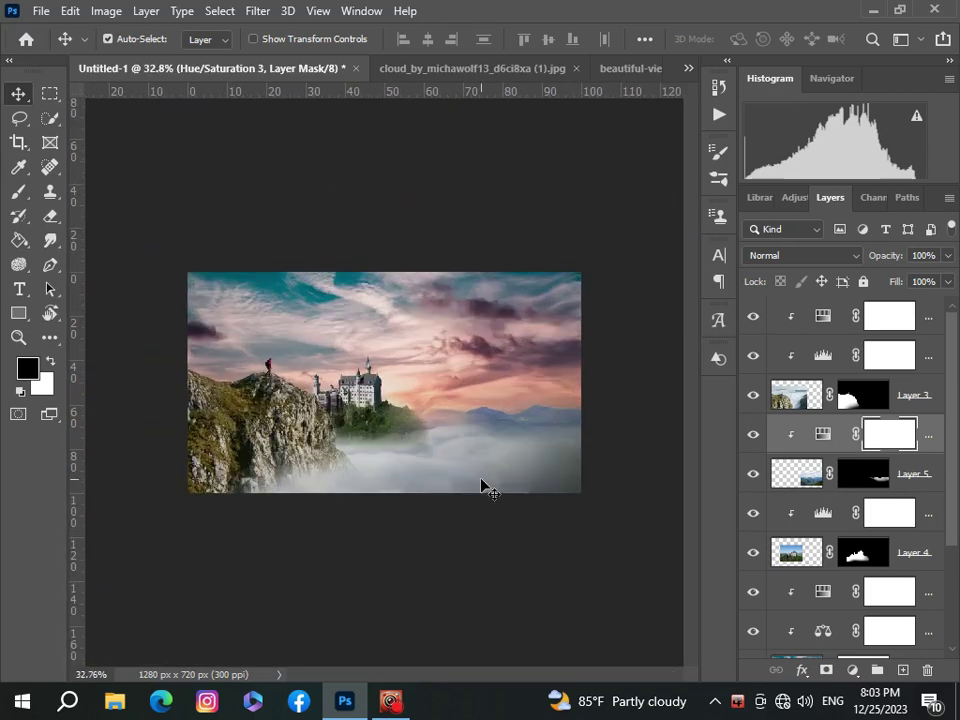
left_click(936, 318)
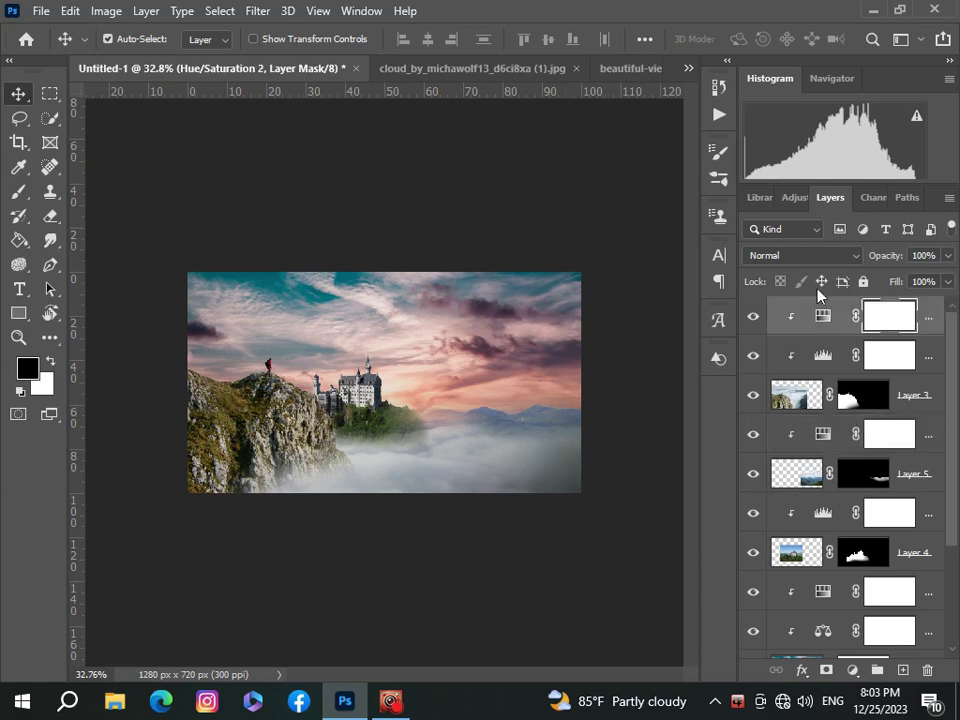
- Take the hot-air balloon image and return to the Untitled-1 composite
left_click(688, 68)
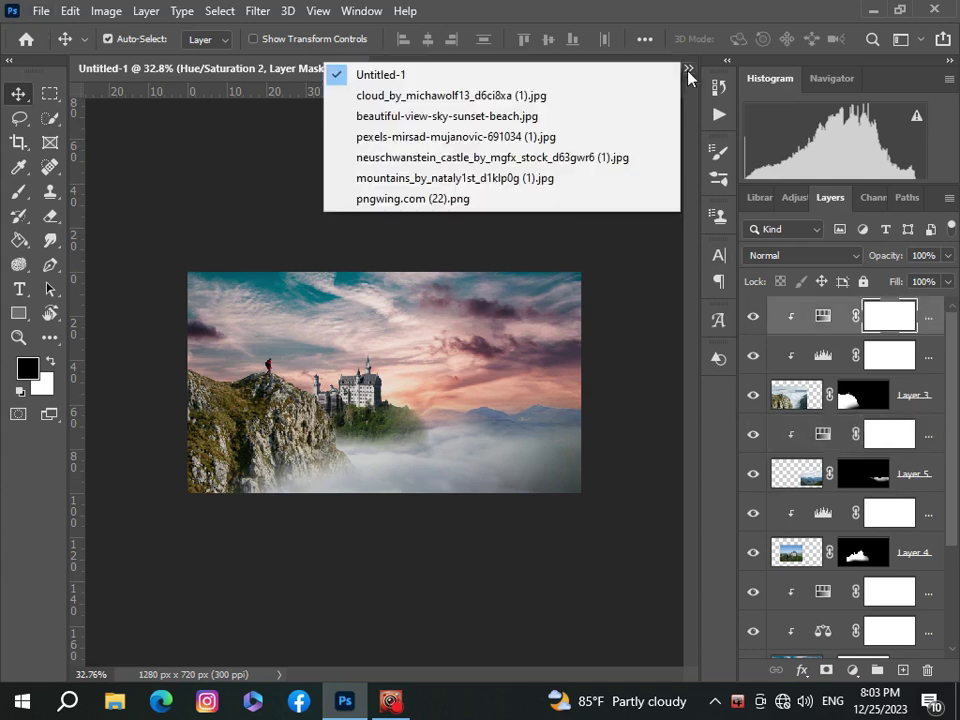
left_click(455, 199)
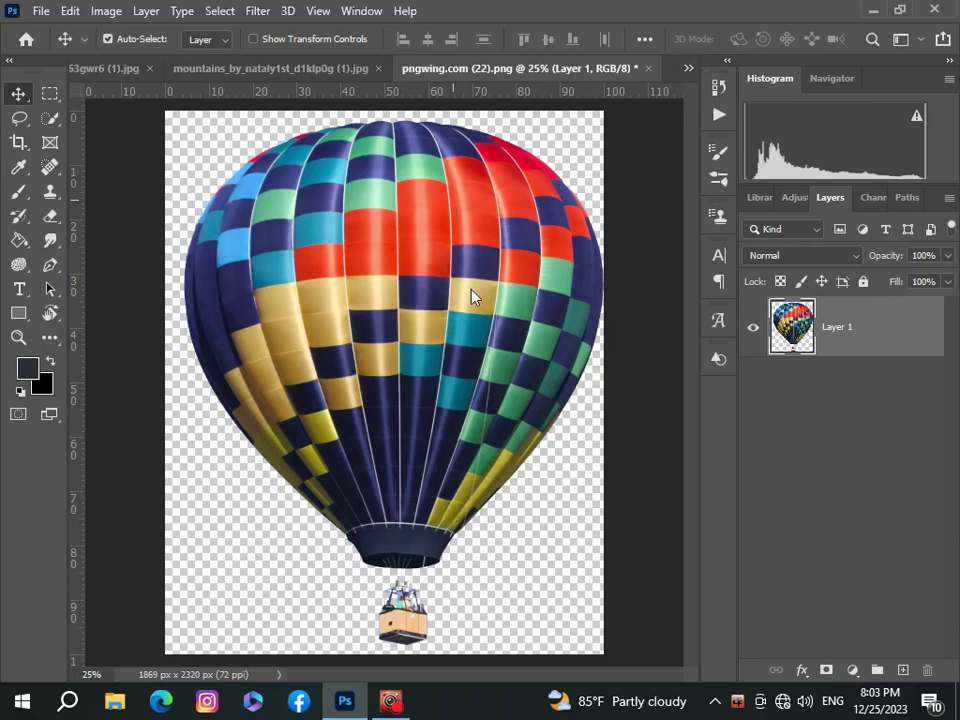
left_click_drag(471, 293, 453, 303)
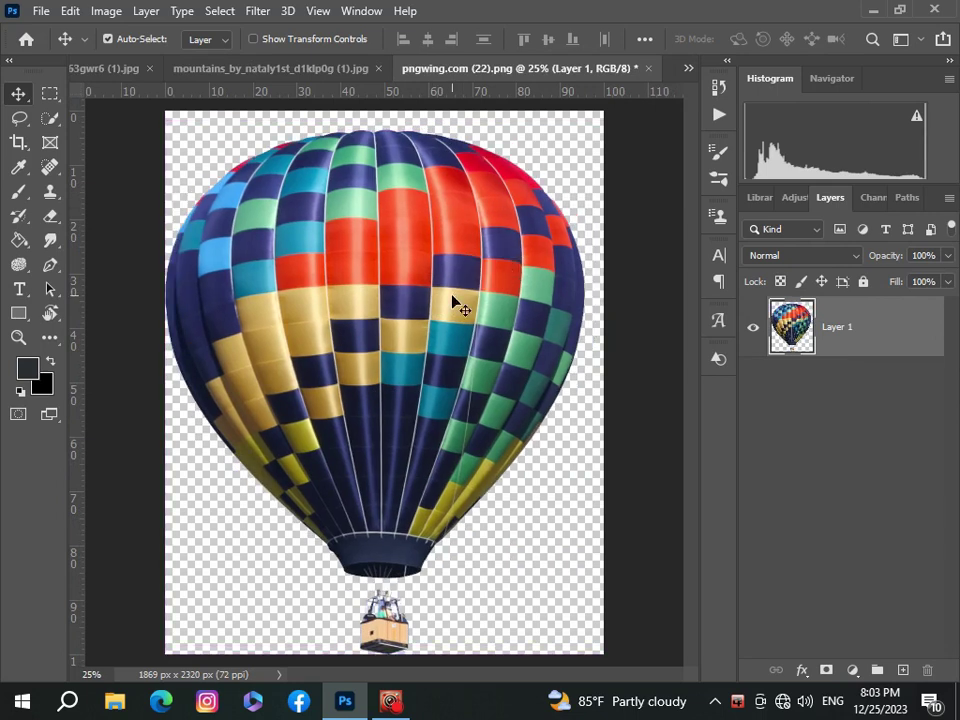
left_click(453, 303)
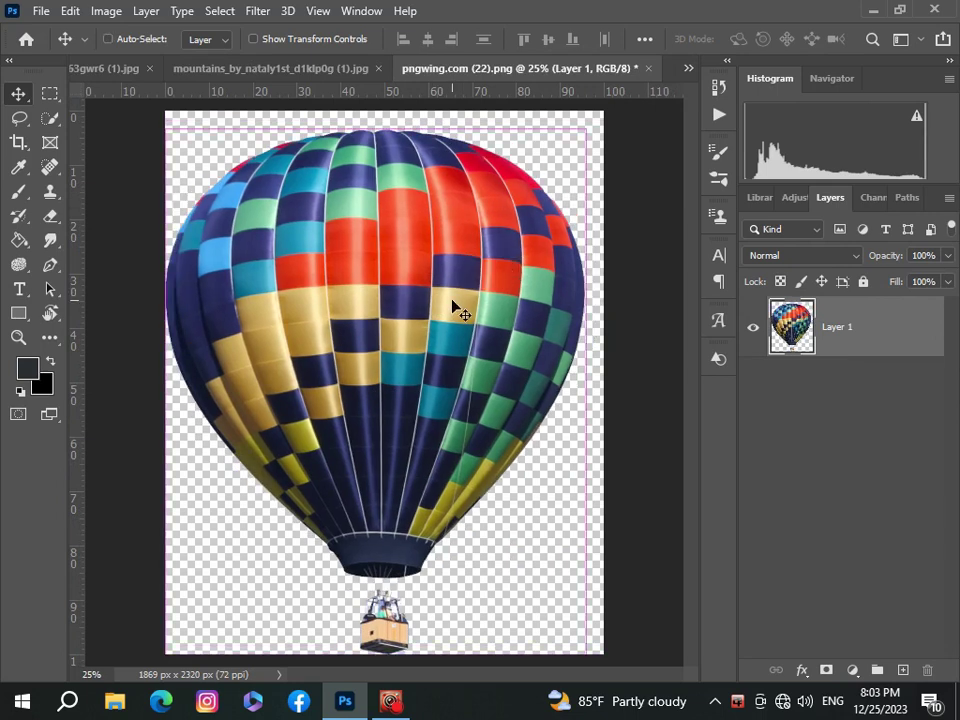
left_click(690, 70)
left_click(655, 74)
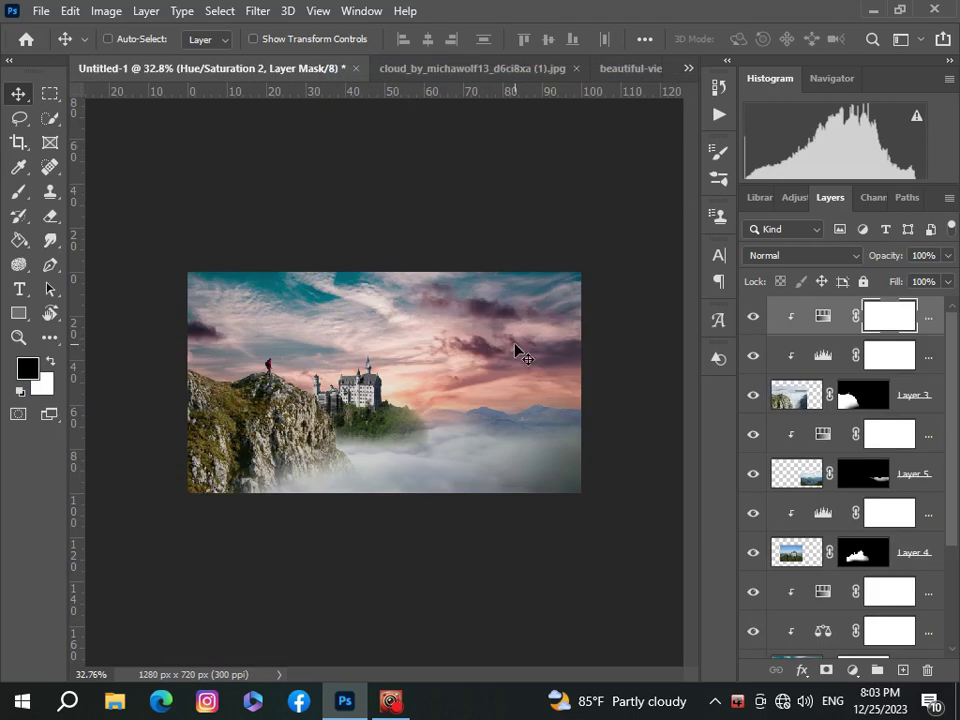
- Paste the balloon as a new layer and shrink it to about 23%
key("ctrl+v")
key("ctrl+t")
key("ctrl+0")
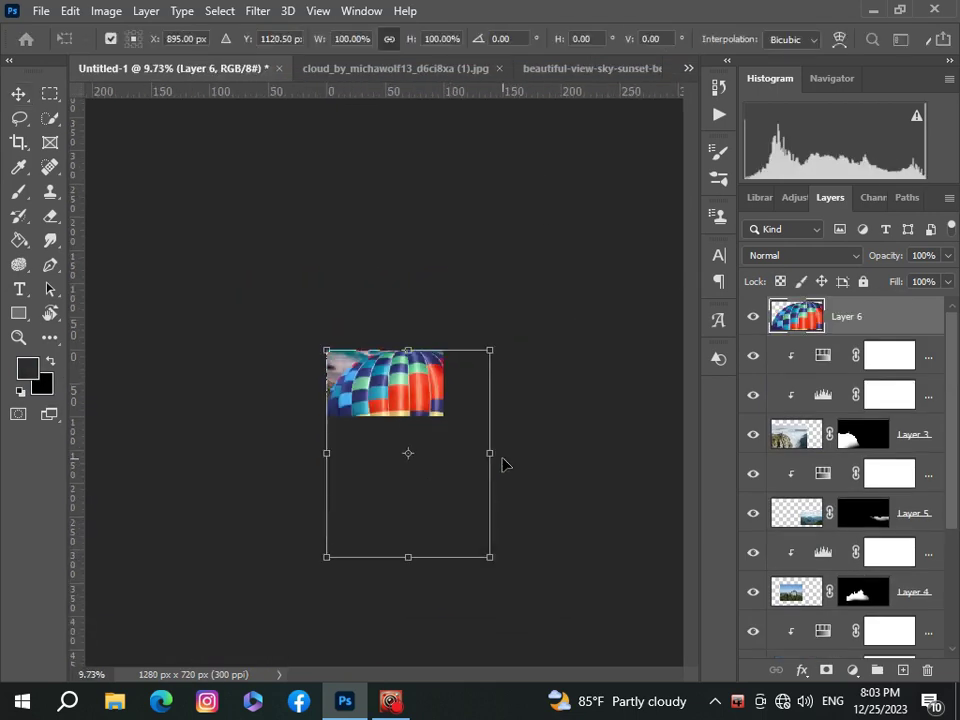
mouse_move(487, 556)
left_mouse_down()
mouse_move(384, 423)
mouse_move(444, 345)
left_mouse_up()
key("ctrl+0")
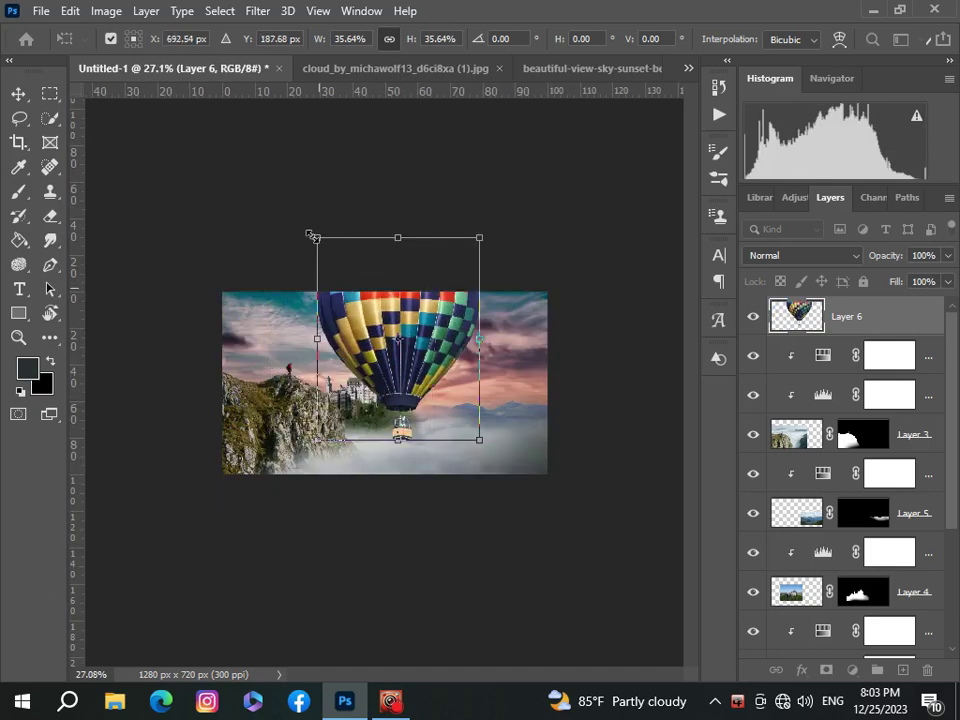
left_click_drag(320, 237, 410, 355)
- Enlarge the balloon slightly, place it over the clouds right of the castle, and commit
key("ctrl+0")
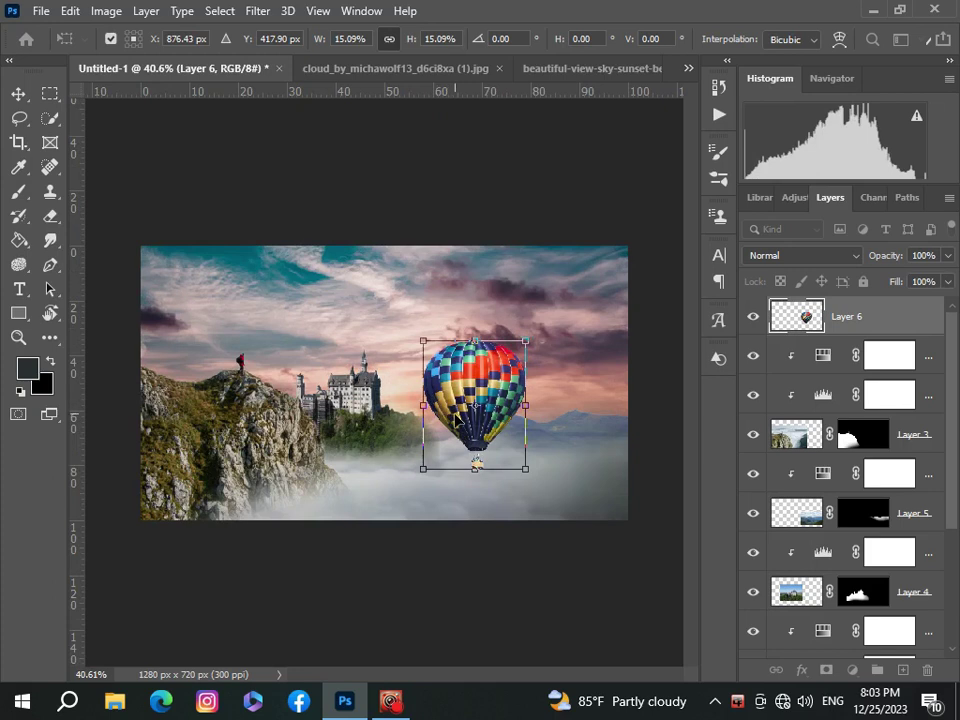
scroll(455, 418, "up", 5)
scroll(456, 420, "down", 5)
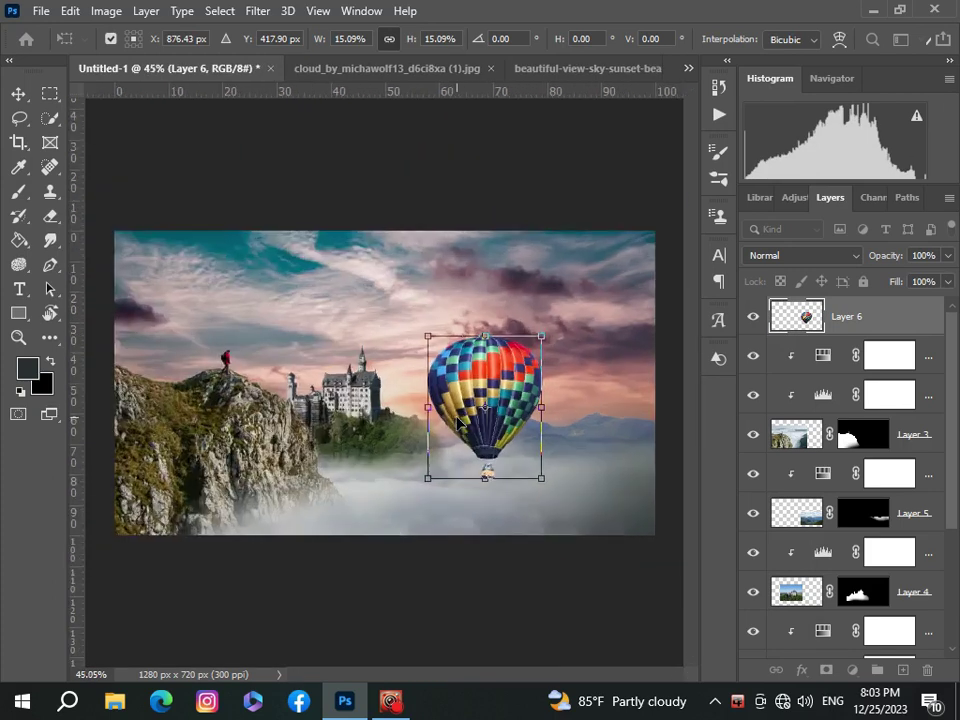
scroll(470, 430, "up", 1)
left_click_drag(562, 492, 566, 498)
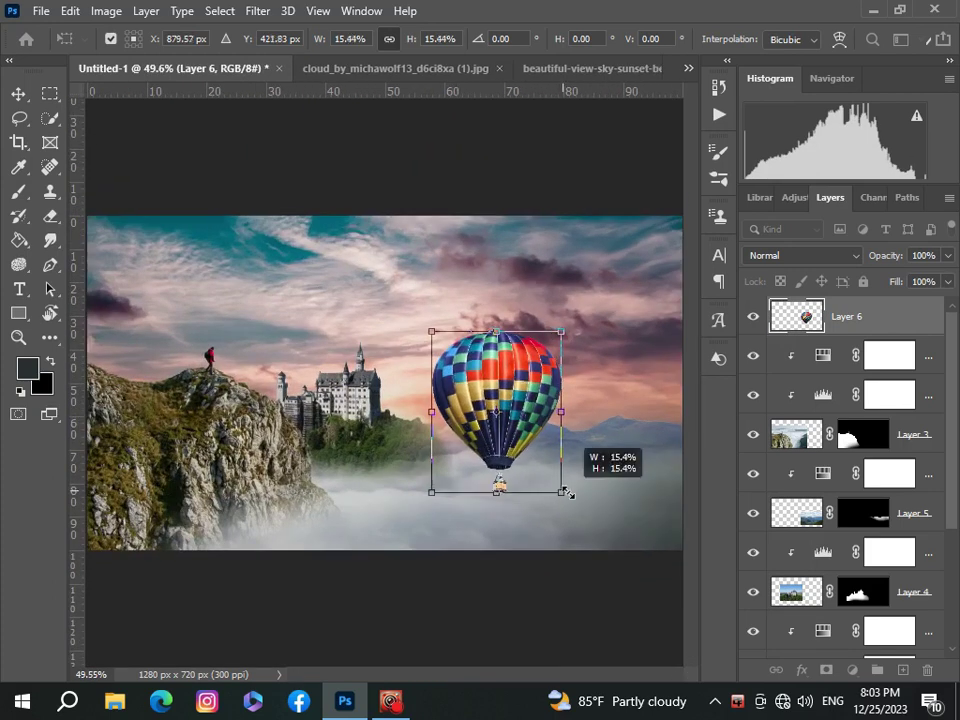
left_click_drag(530, 395, 484, 421)
scroll(467, 467, "down", 6)
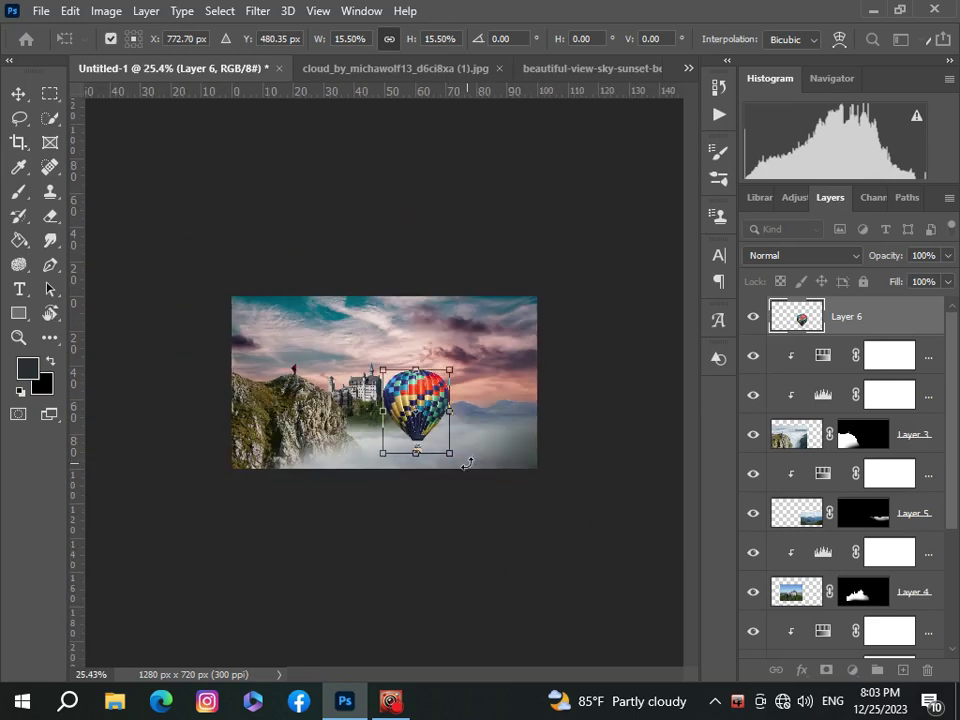
key("Return")
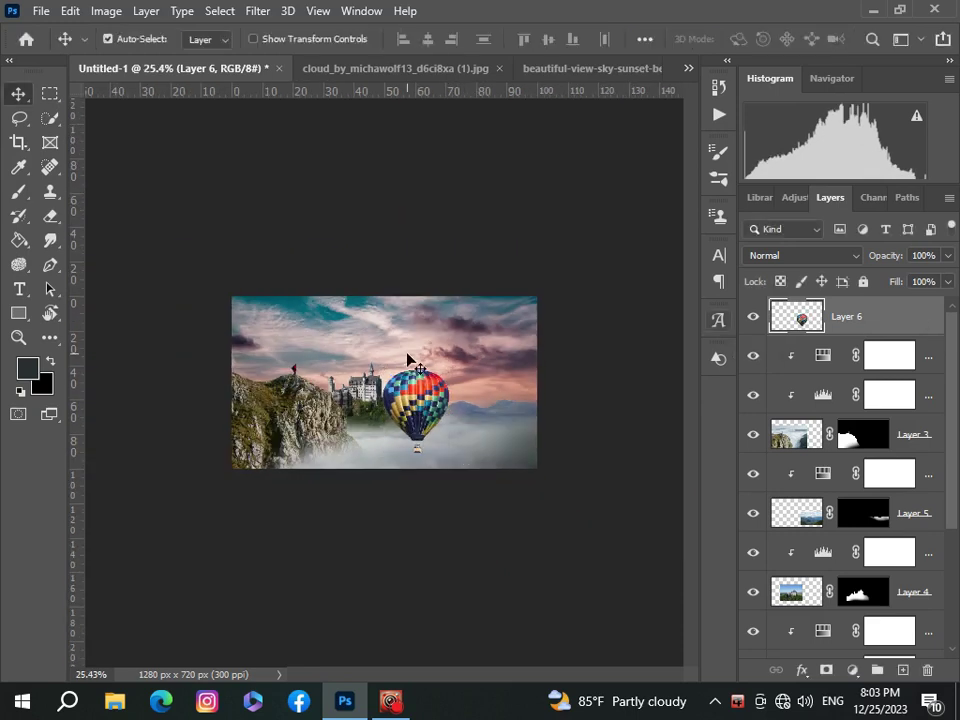
scroll(405, 367, "up", 5)
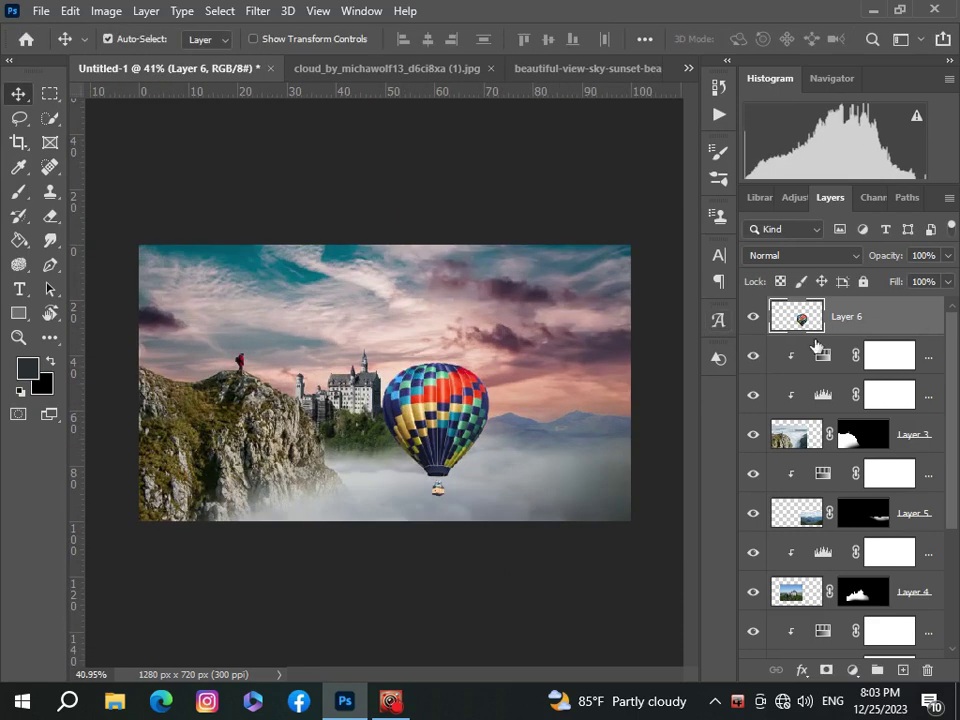
- Mask Layer 6 and paint black at 93% opacity to hide the basket bottom
left_click(826, 670)
left_click(20, 192)
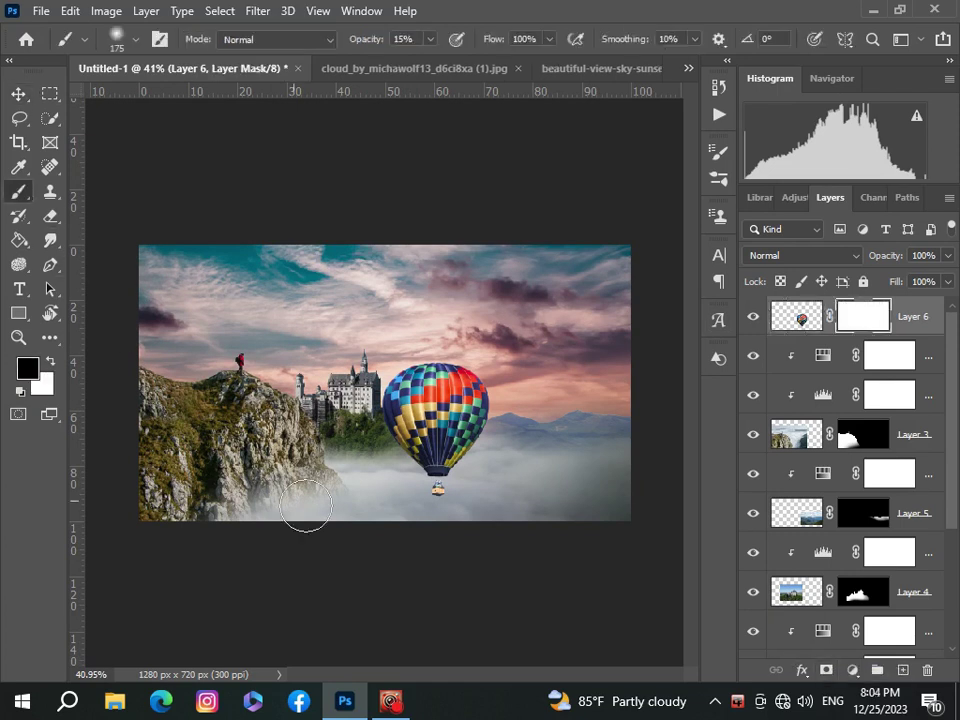
scroll(433, 550, "up", 2)
scroll(433, 553, "up", 2)
scroll(434, 545, "up", 2)
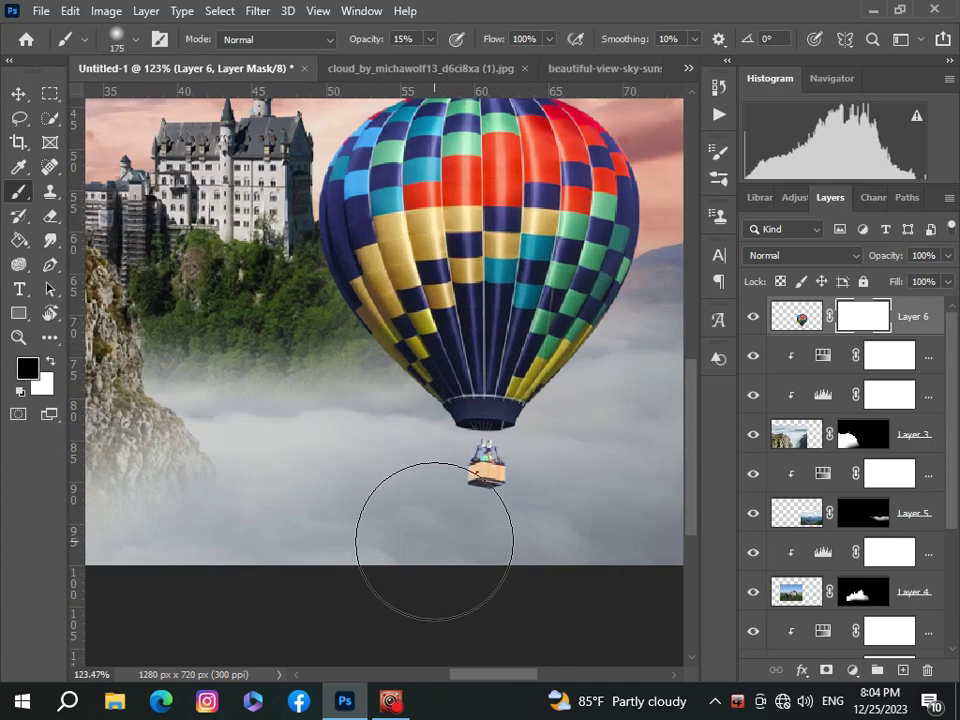
key("bracketleft")
key("bracketleft")
key("bracketleft")
key("bracketleft")
key("bracketleft")
key("bracketleft")
key("bracketleft")
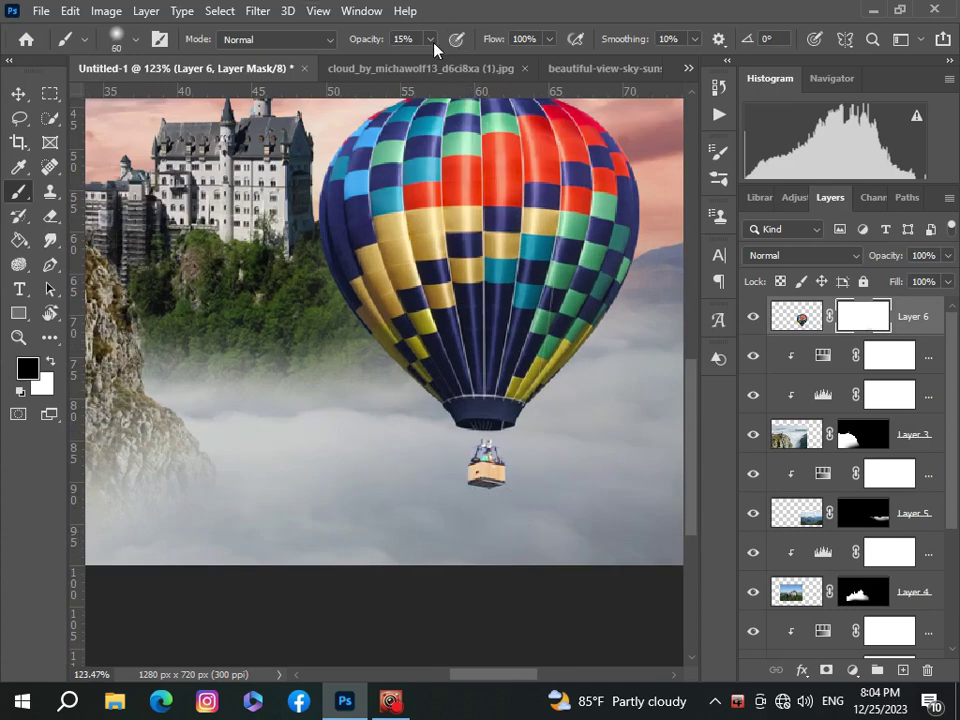
left_click_drag(431, 40, 474, 74)
left_click(463, 515)
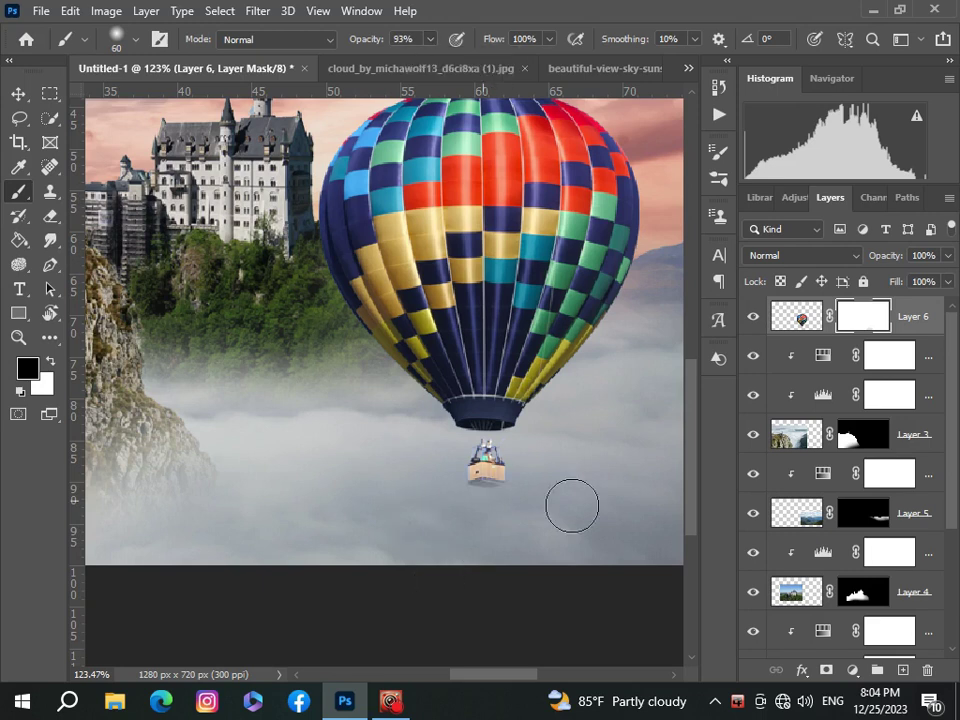
left_click_drag(465, 521, 492, 506)
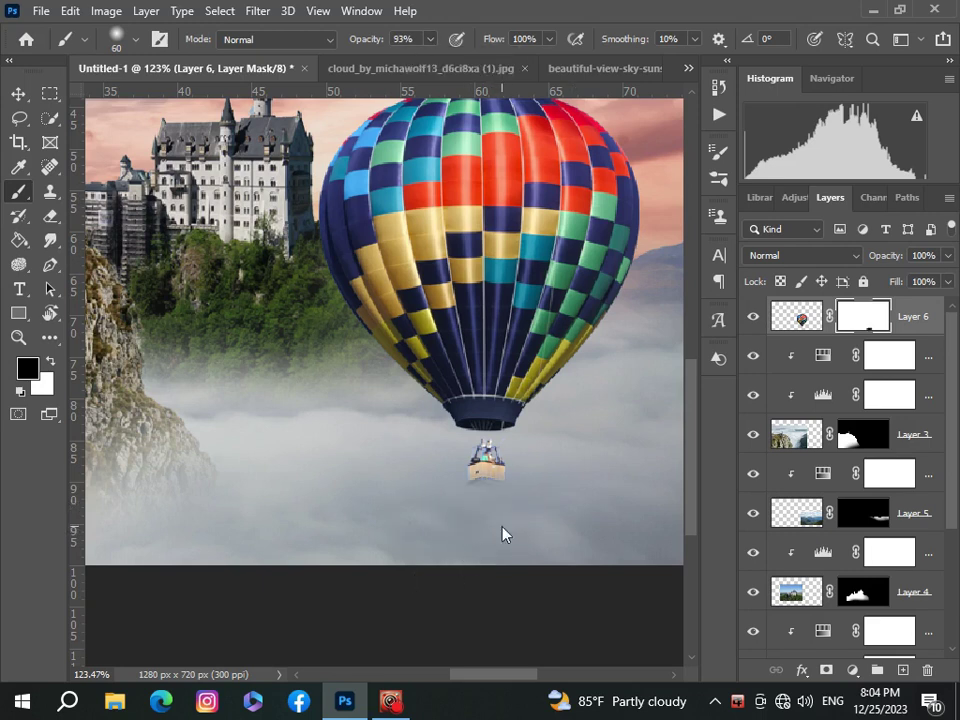
- Use the Move tool and Shift+arrow nudges to shift the balloon slightly up and right
scroll(502, 530, "down", 3)
scroll(502, 530, "down", 3)
scroll(502, 530, "up", 2)
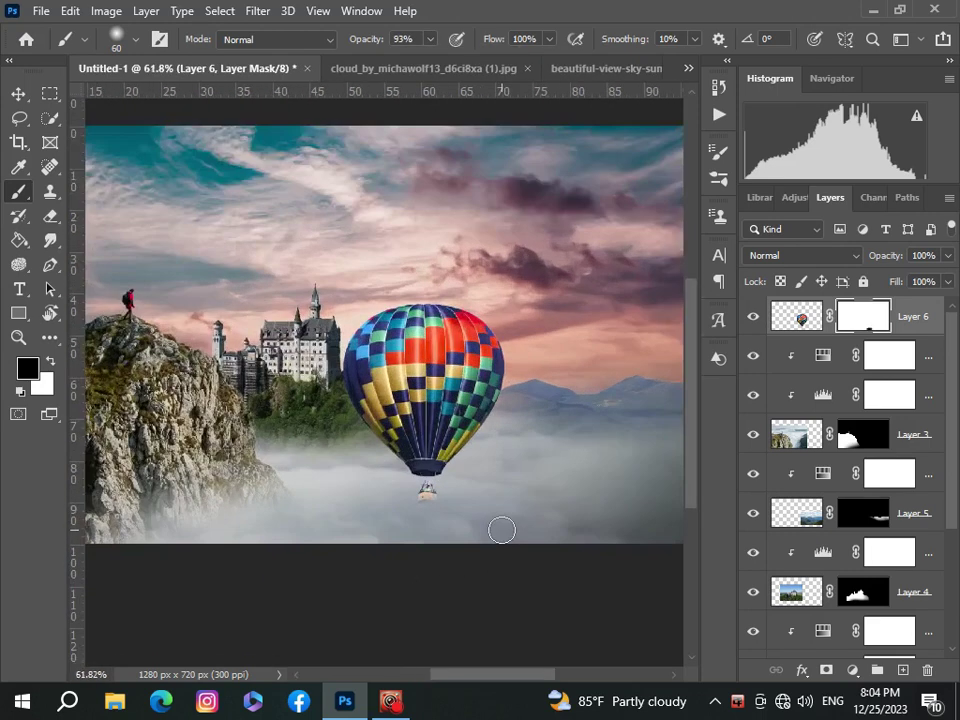
scroll(502, 530, "down", 3)
scroll(502, 530, "down", 2)
left_click(20, 94)
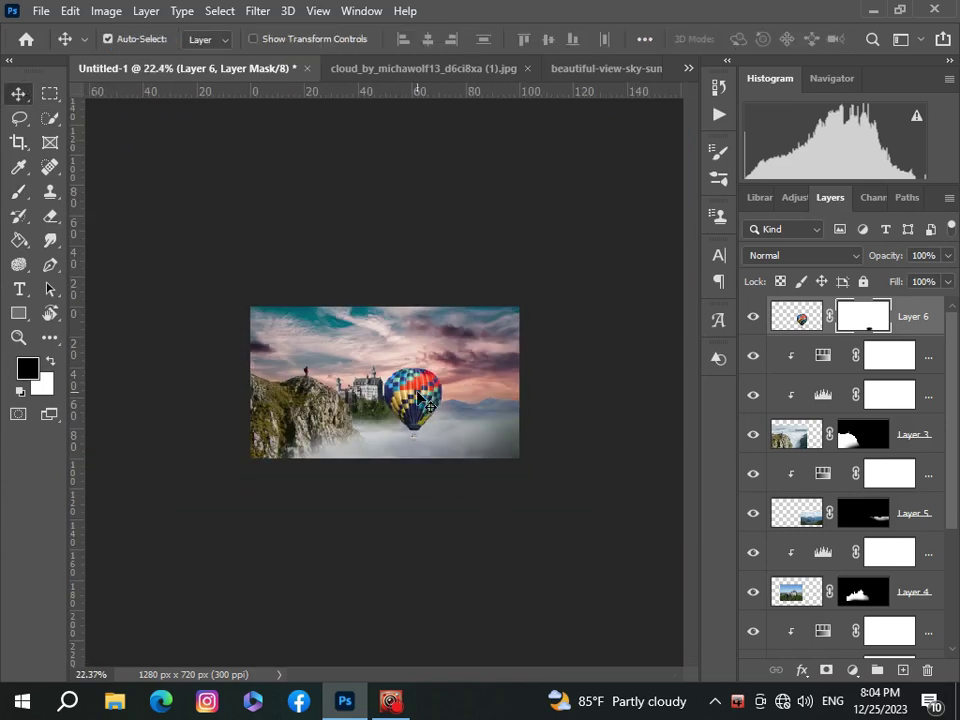
left_click_drag(420, 412, 420, 400)
key("shift+Up")
key("shift+Up")
key("shift+Up")
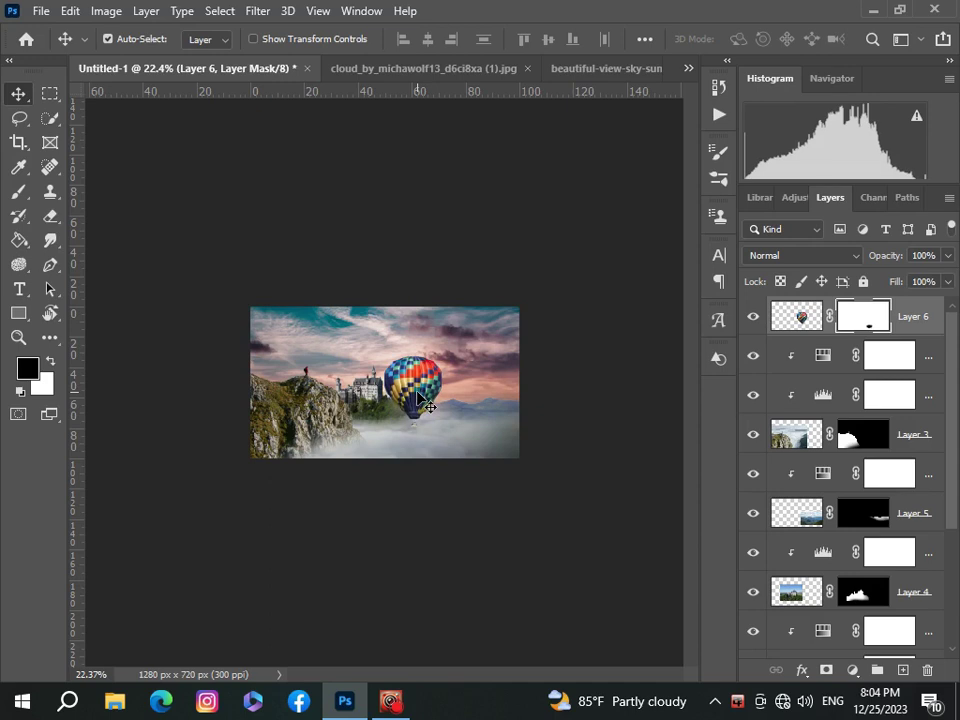
key("shift+Up")
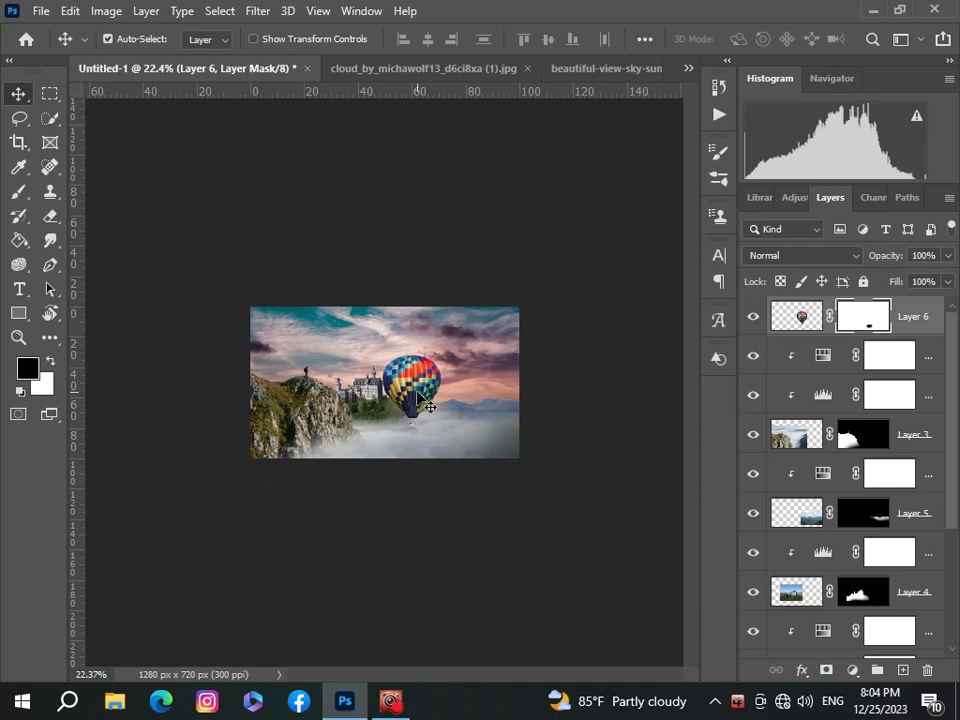
scroll(420, 400, "down", 2)
scroll(420, 400, "up", 1)
scroll(420, 400, "up", 5)
scroll(420, 400, "down", 3)
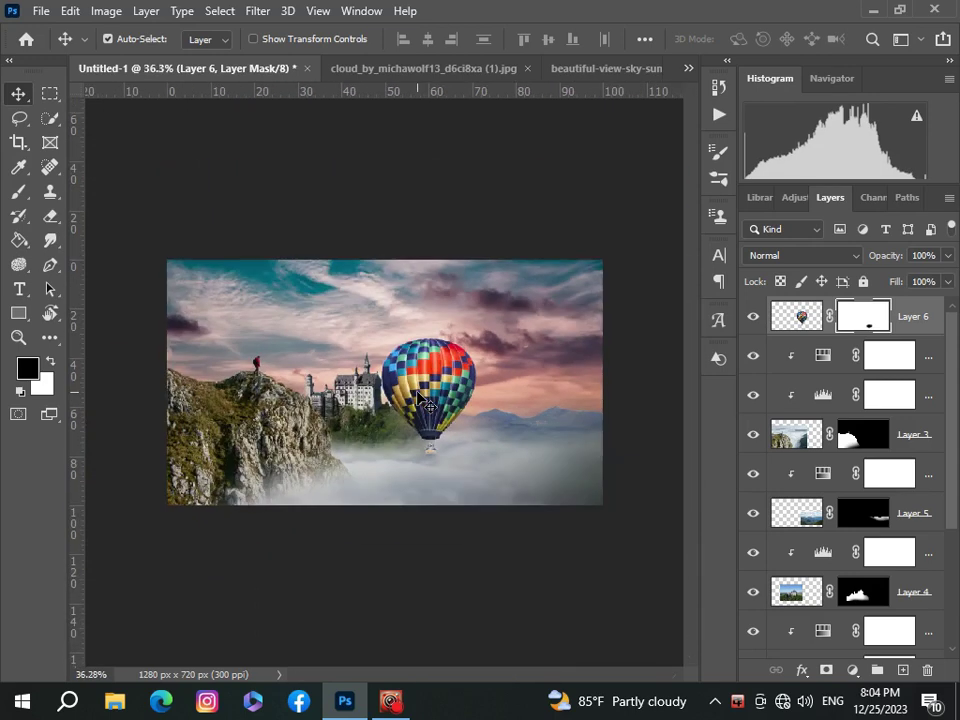
scroll(420, 400, "down", 3)
key("shift+Right")
key("shift+Right")
key("shift+Right")
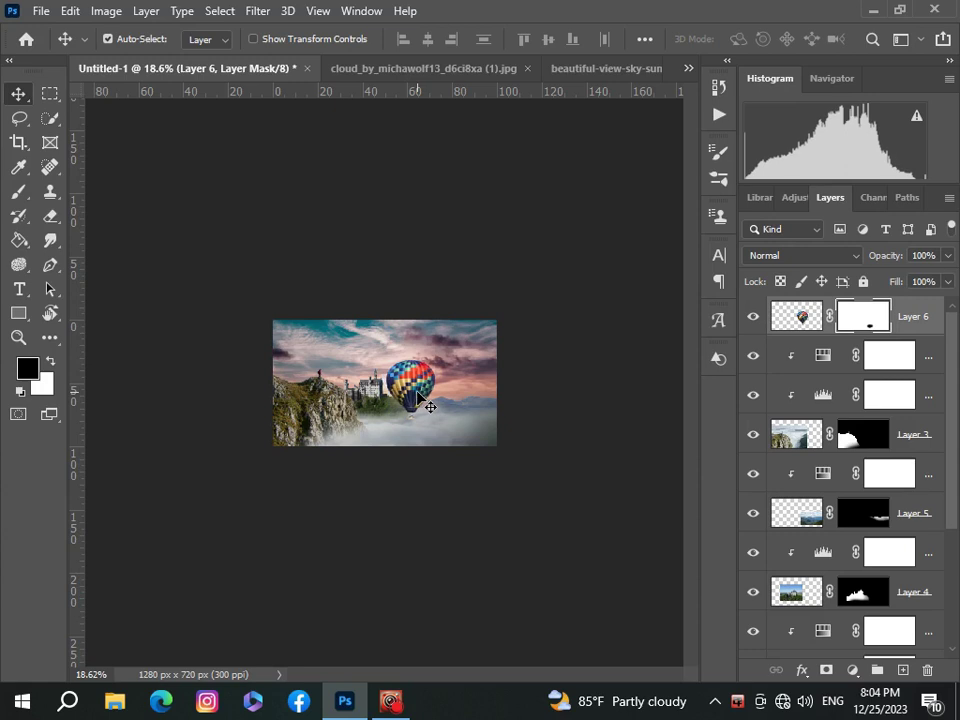
key("shift+Up")
key("shift+Up")
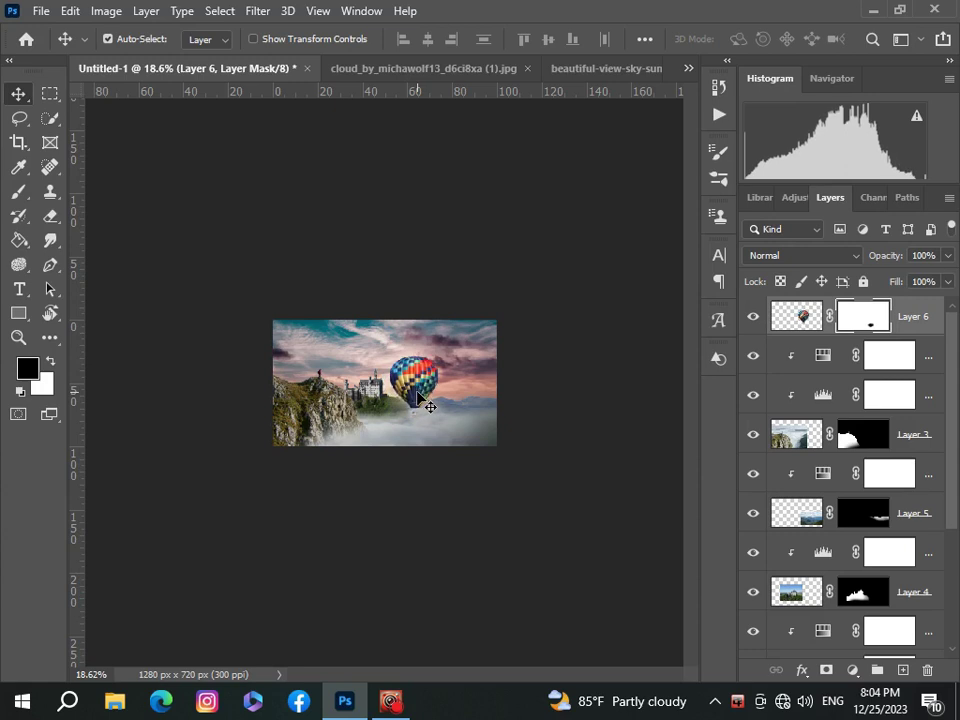
scroll(420, 400, "up", 3)
scroll(420, 400, "up", 2)
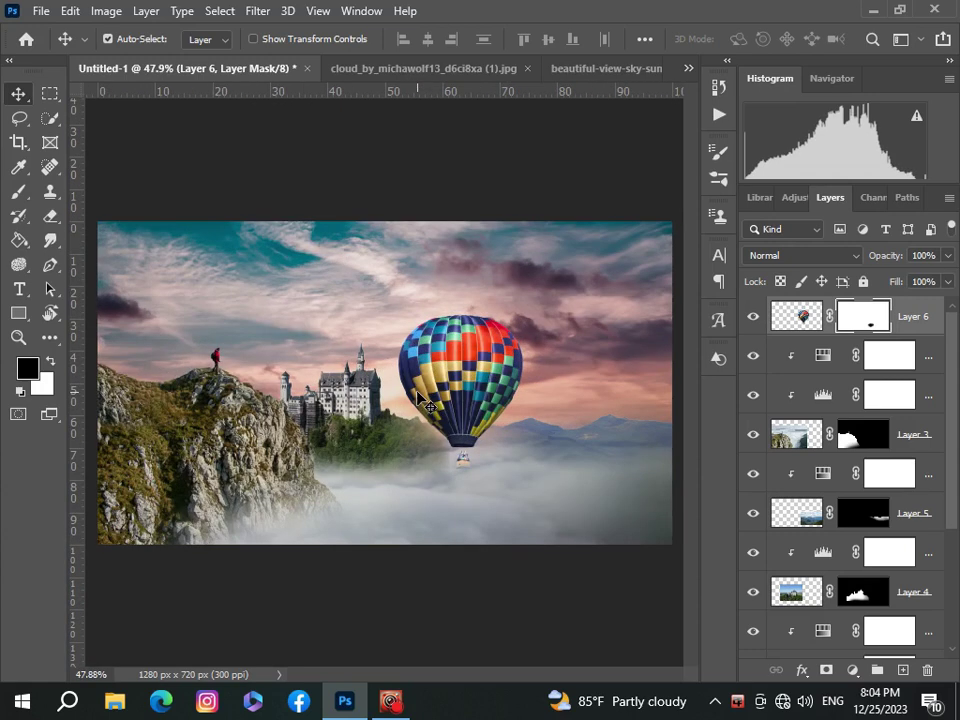
scroll(420, 400, "down", 3)
scroll(420, 400, "down", 1)
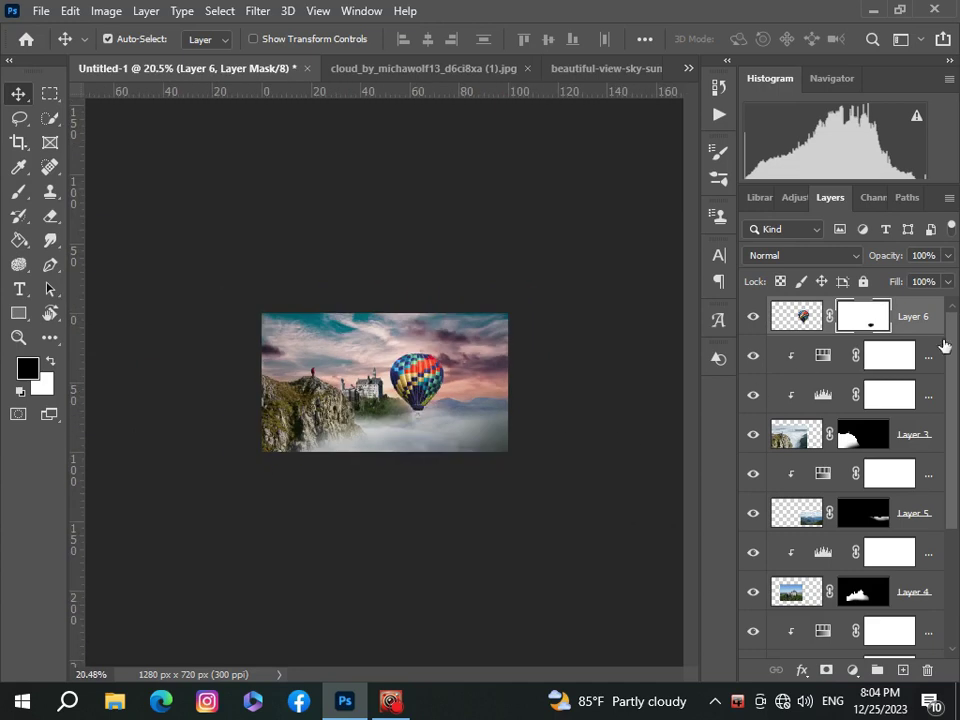
- Paste the pngwing.com (22).png balloon into Untitled-1 as a new layer
left_click(688, 68)
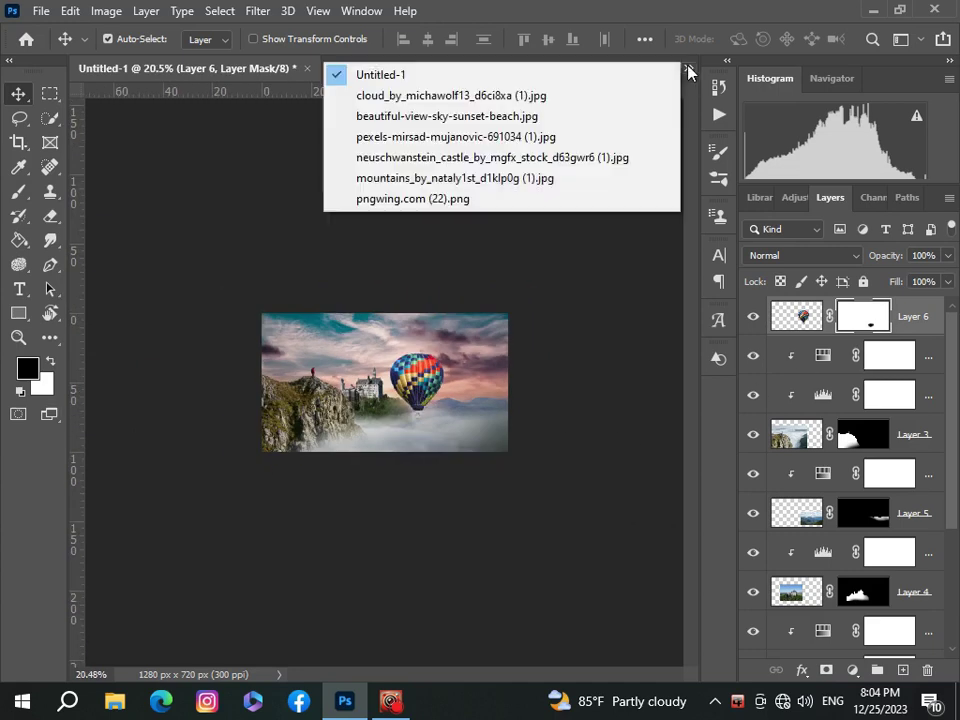
left_click(520, 200)
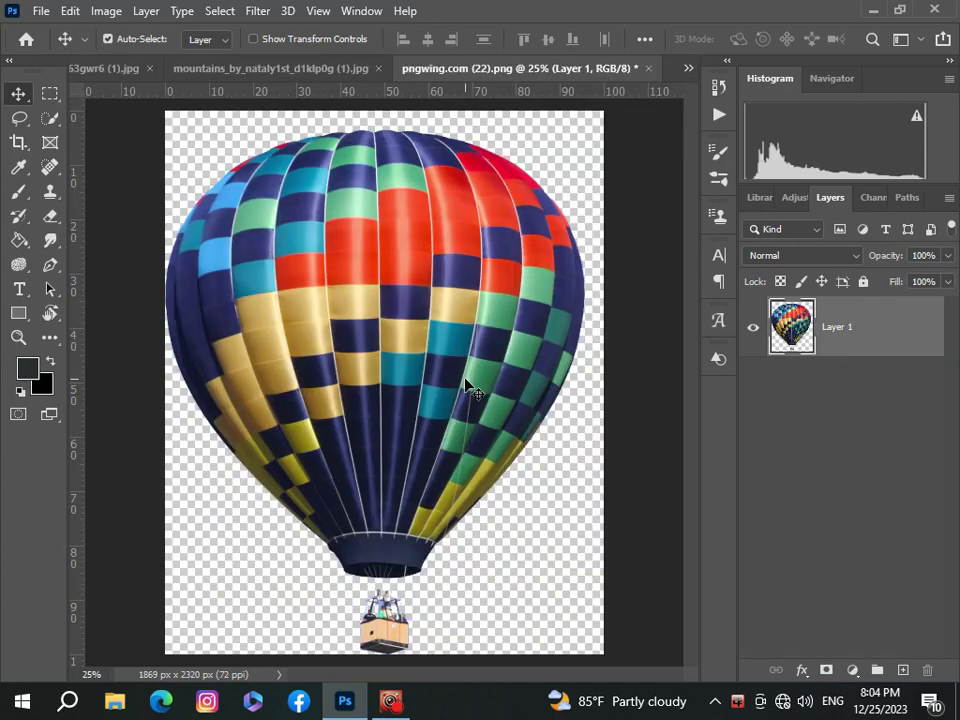
left_click(688, 68)
left_click(666, 73)
key("ctrl+v")
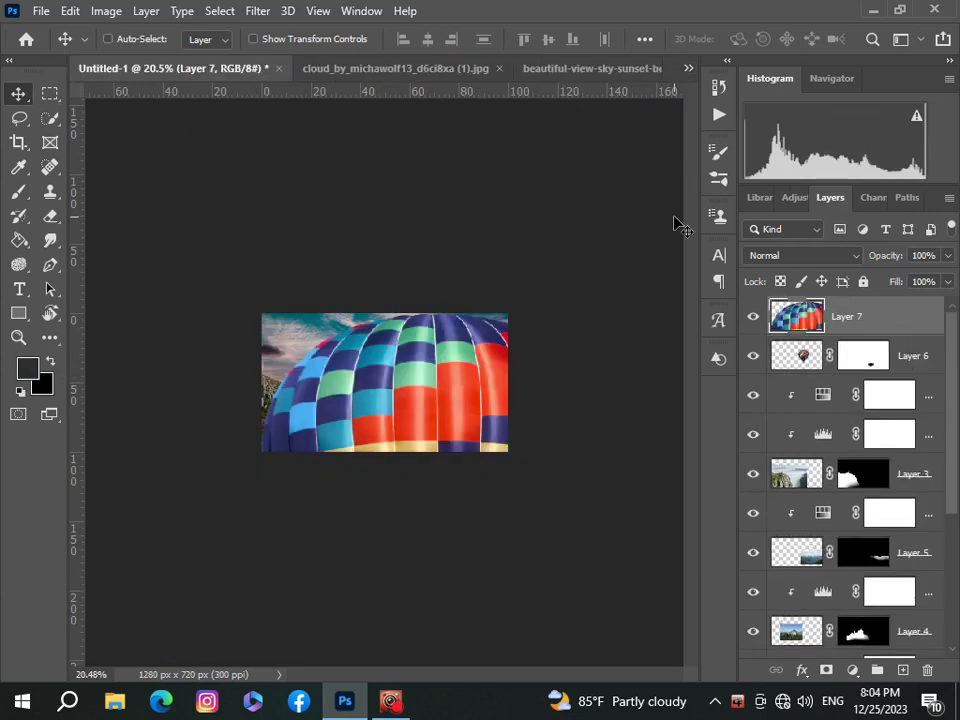
- Scale the second balloon to about 17% and move it toward the upper right
key("ctrl+t")
scroll(407, 516, "down", 5)
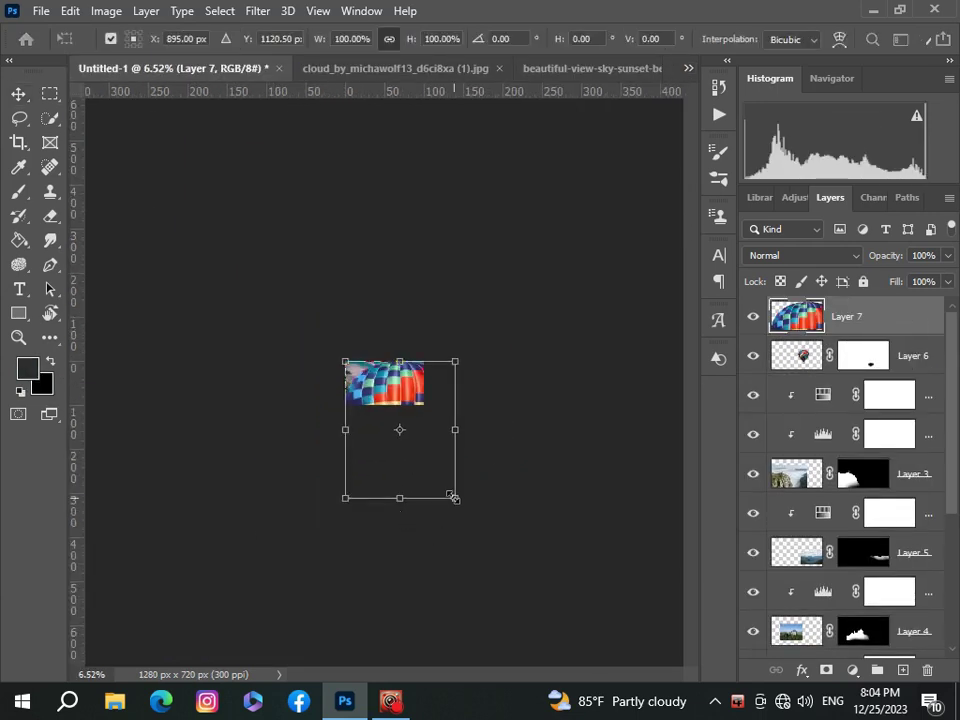
mouse_move(455, 497)
left_mouse_down()
mouse_move(357, 375)
mouse_move(364, 384)
left_mouse_up()
scroll(368, 370, "up", 3)
scroll(300, 364, "up", 2)
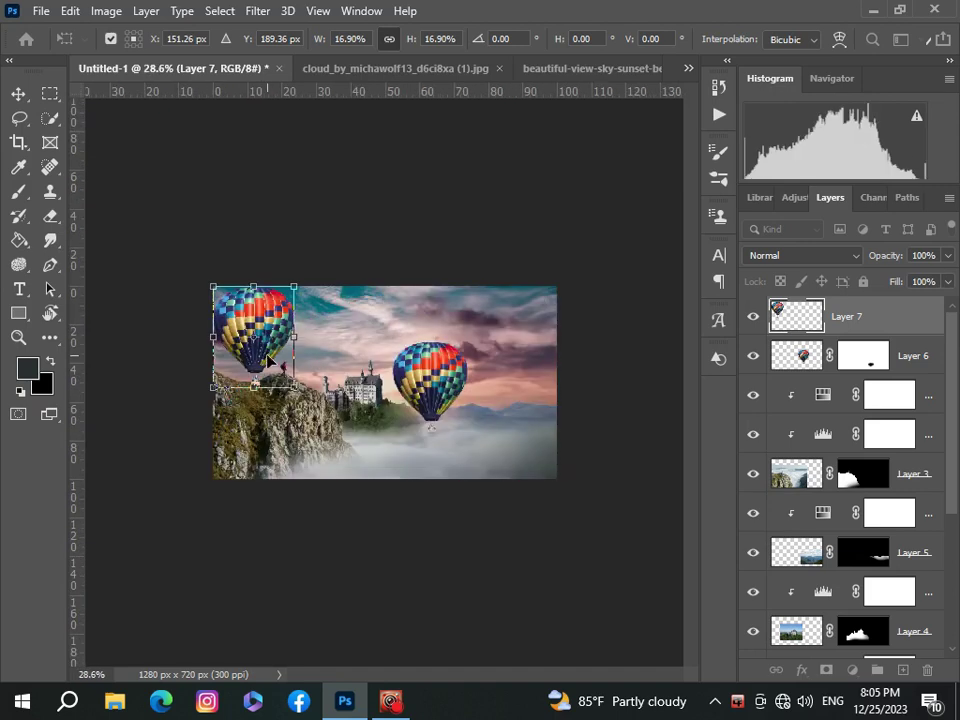
left_click_drag(268, 362, 481, 336)
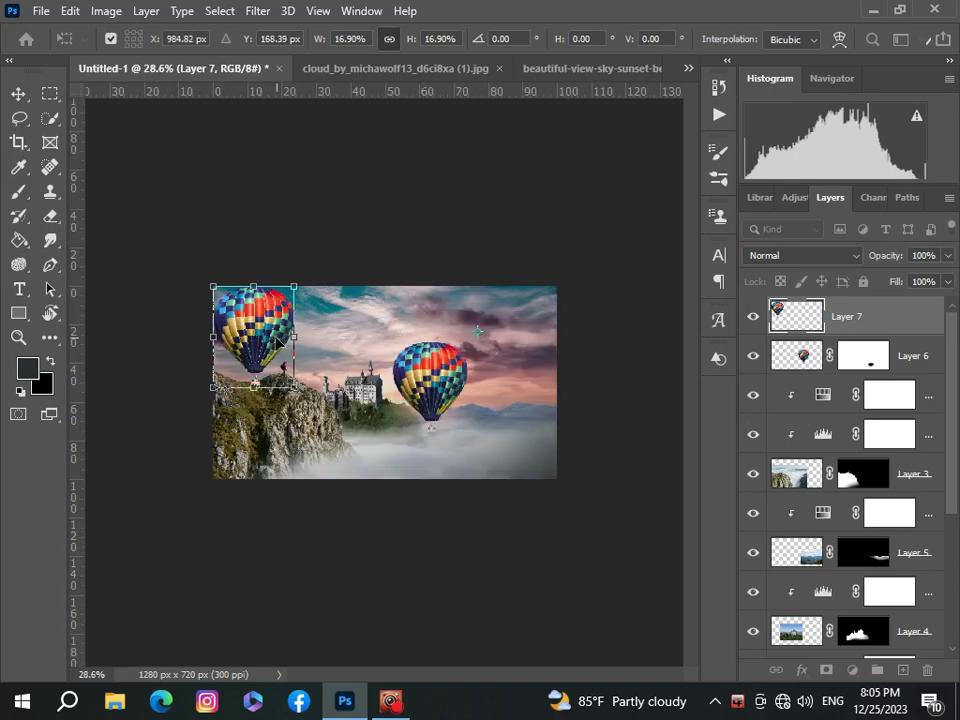
left_click_drag(278, 340, 562, 336)
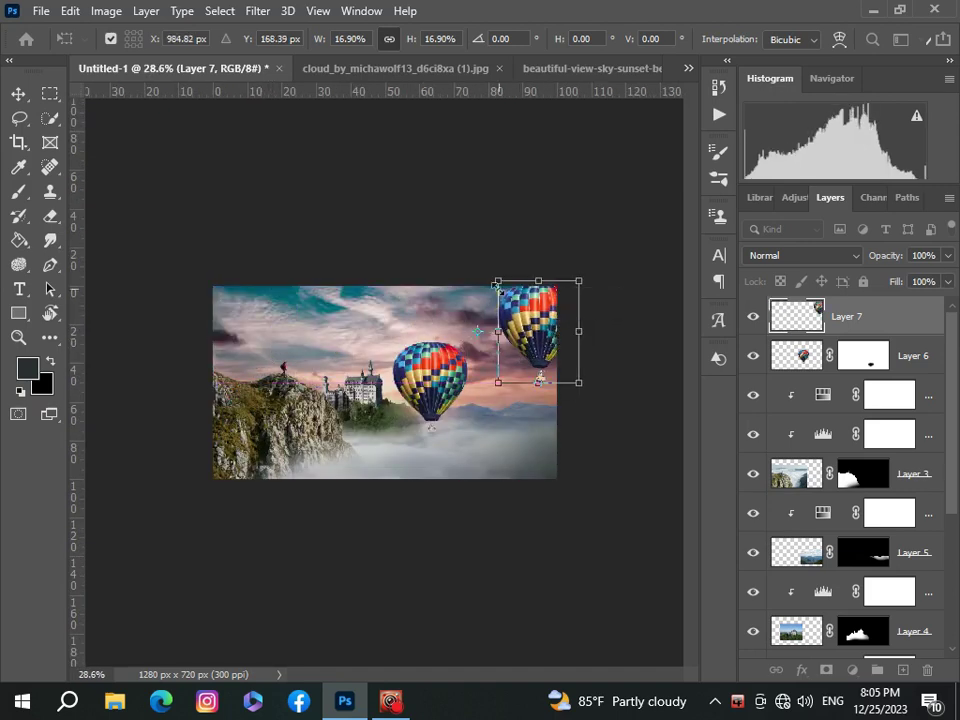
- Enlarge the right balloon to about 19.65%, lower it slightly, and commit
left_click_drag(496, 284, 474, 267)
left_click_drag(537, 326, 537, 343)
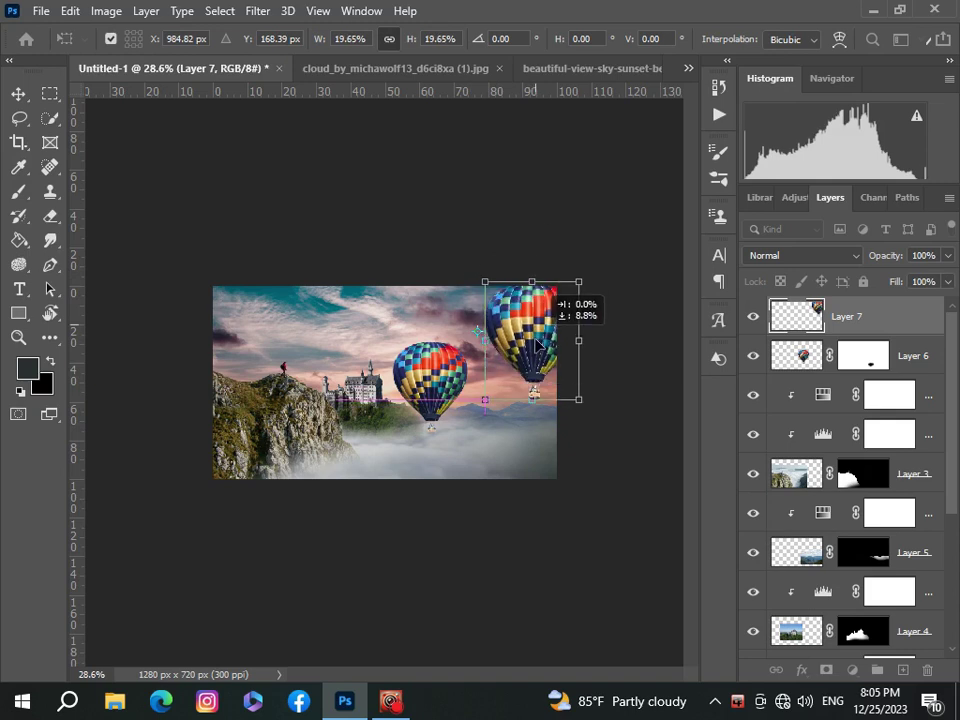
key("Return")
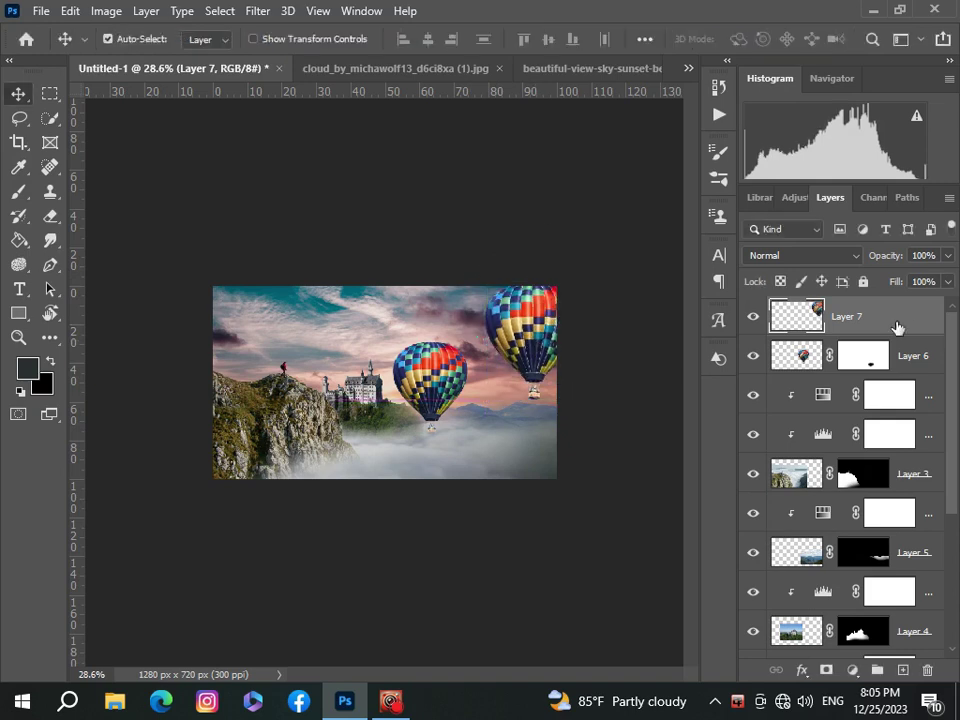
scroll(399, 343, "down", 2)
scroll(399, 343, "up", 3)
scroll(400, 345, "up", 2)
scroll(399, 345, "down", 1)
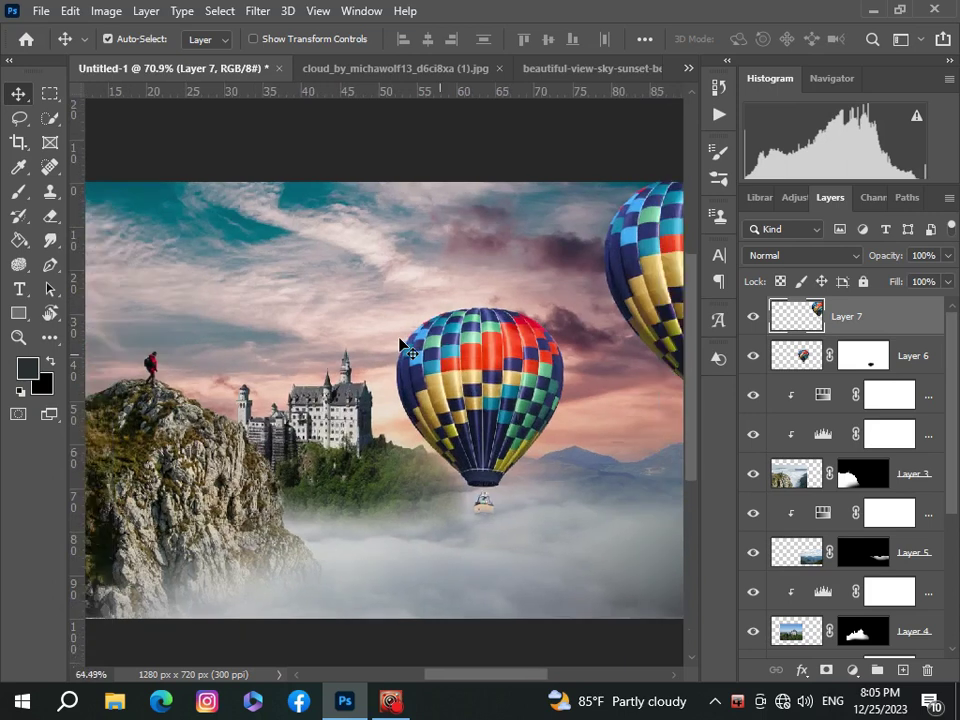
scroll(399, 345, "down", 3)
scroll(399, 345, "up", 1)
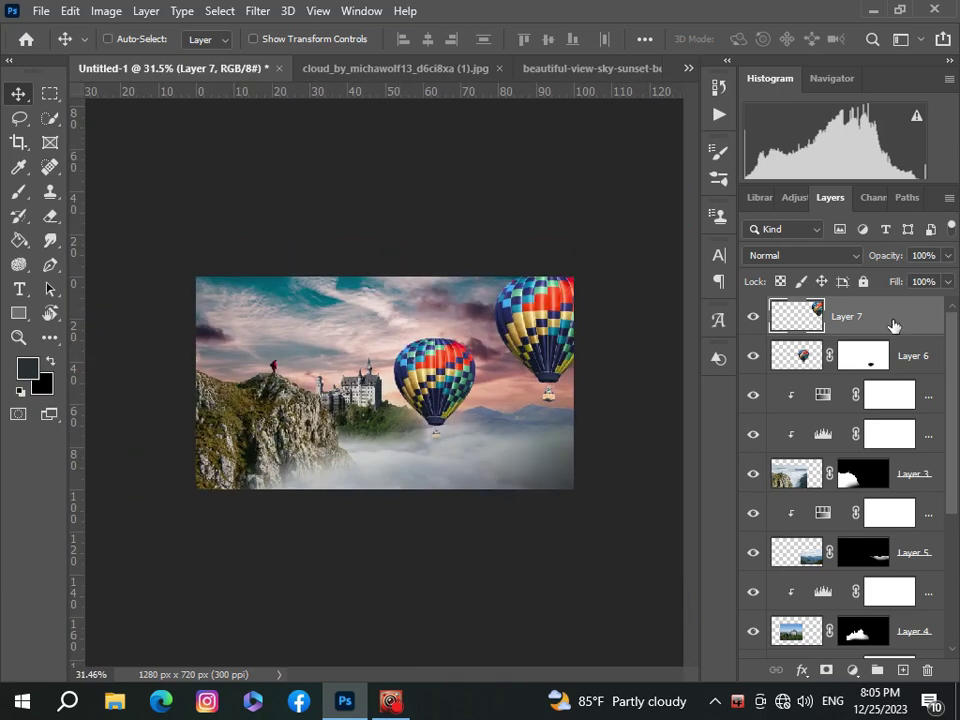
- Duplicate Layer 7, scale the copy to about 42%, and place it above the cliff
key("ctrl+j")
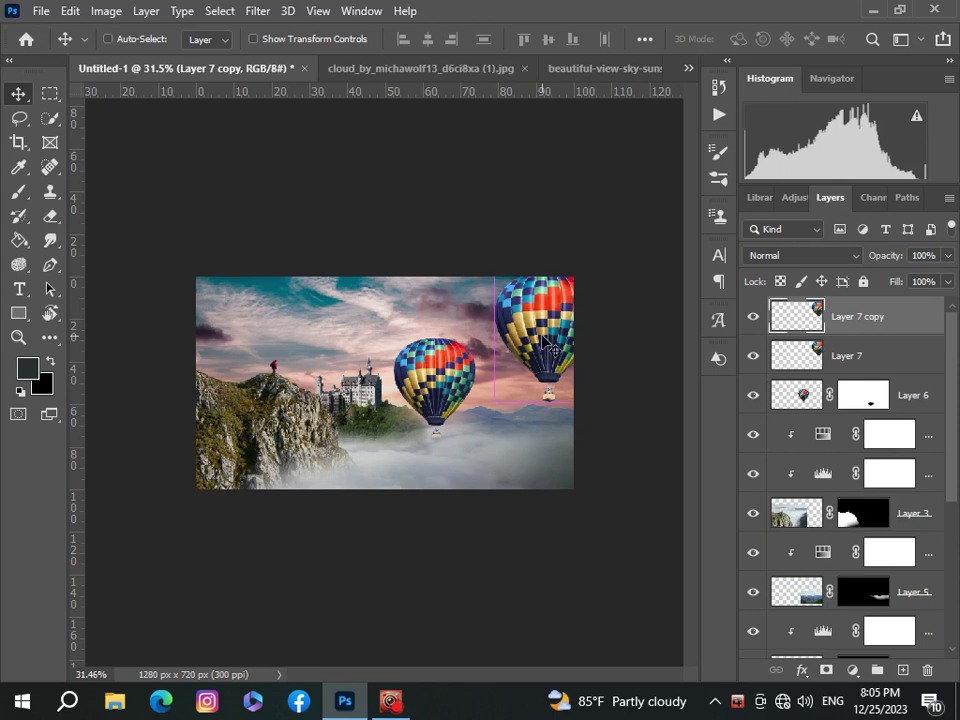
key("ctrl+t")
left_click_drag(525, 330, 253, 318)
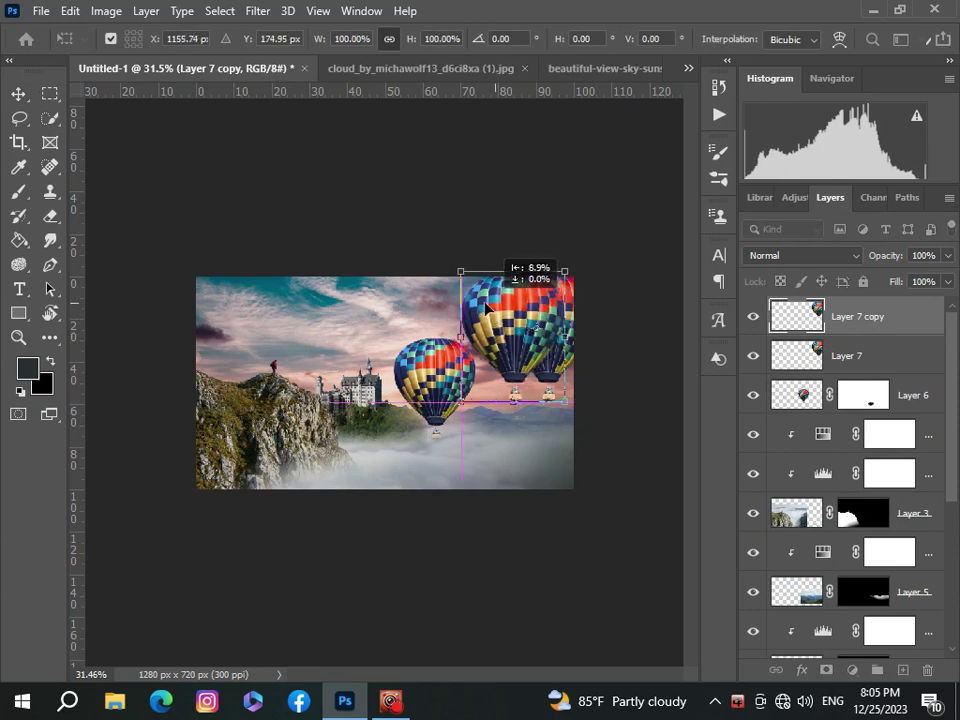
mouse_move(223, 260)
left_mouse_down()
mouse_move(283, 334)
mouse_move(283, 303)
mouse_move(259, 310)
left_mouse_up()
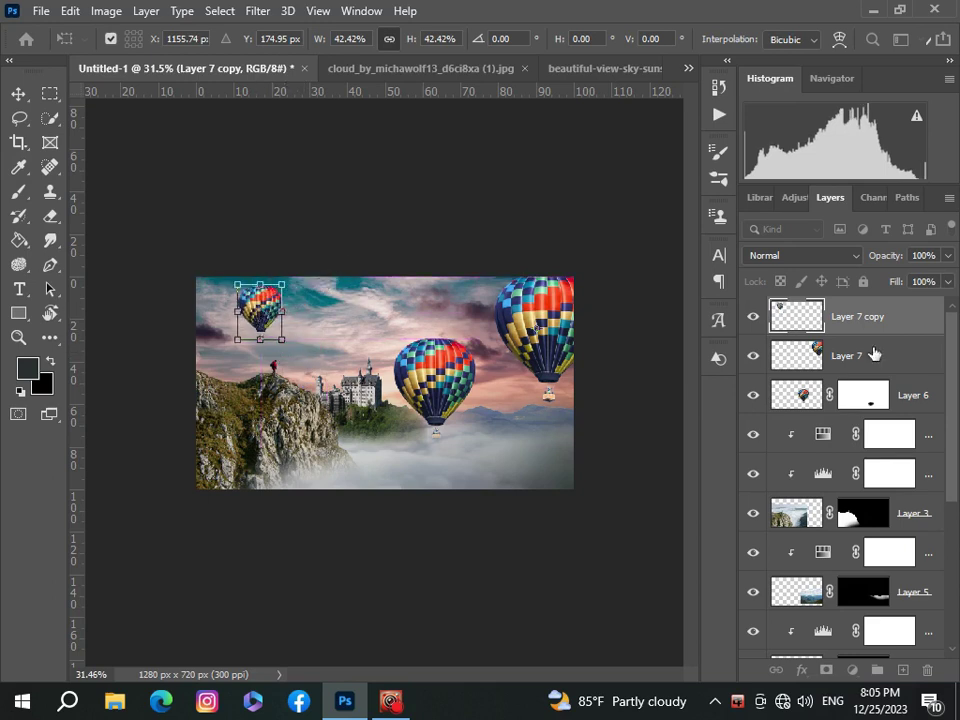
key("Return")
scroll(405, 325, "down", 3)
scroll(402, 328, "up", 3)
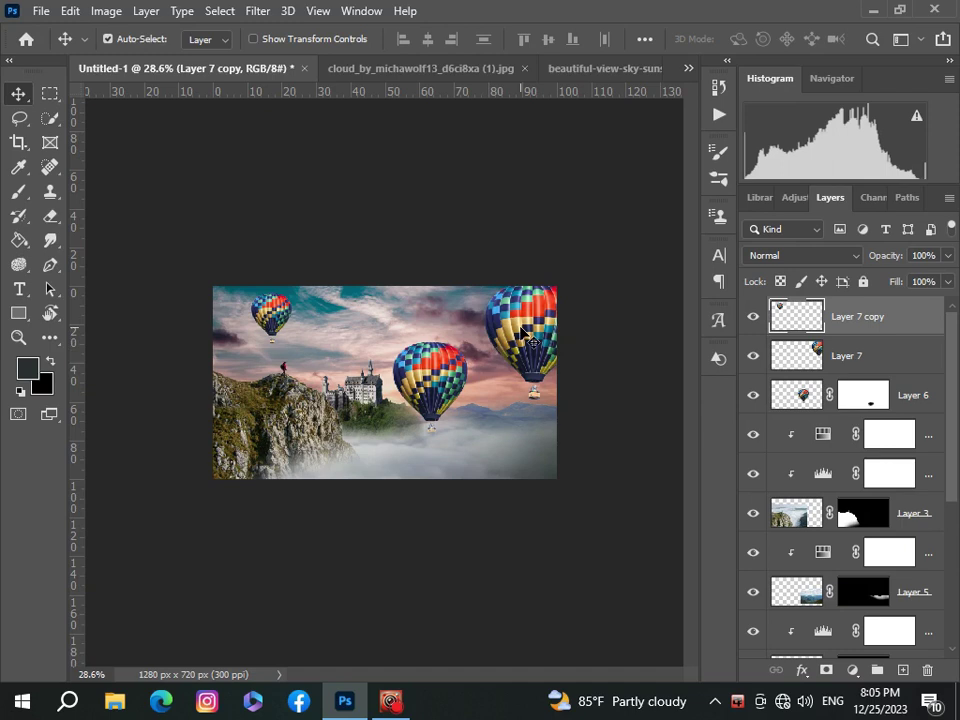
scroll(521, 331, "up", 2)
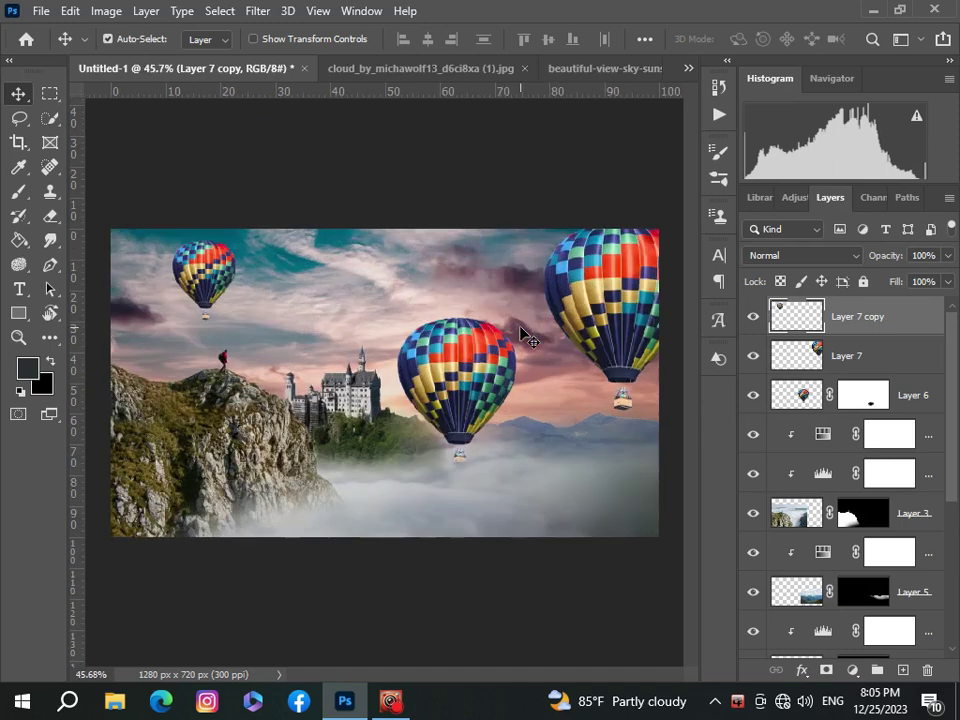
scroll(521, 331, "down", 2)
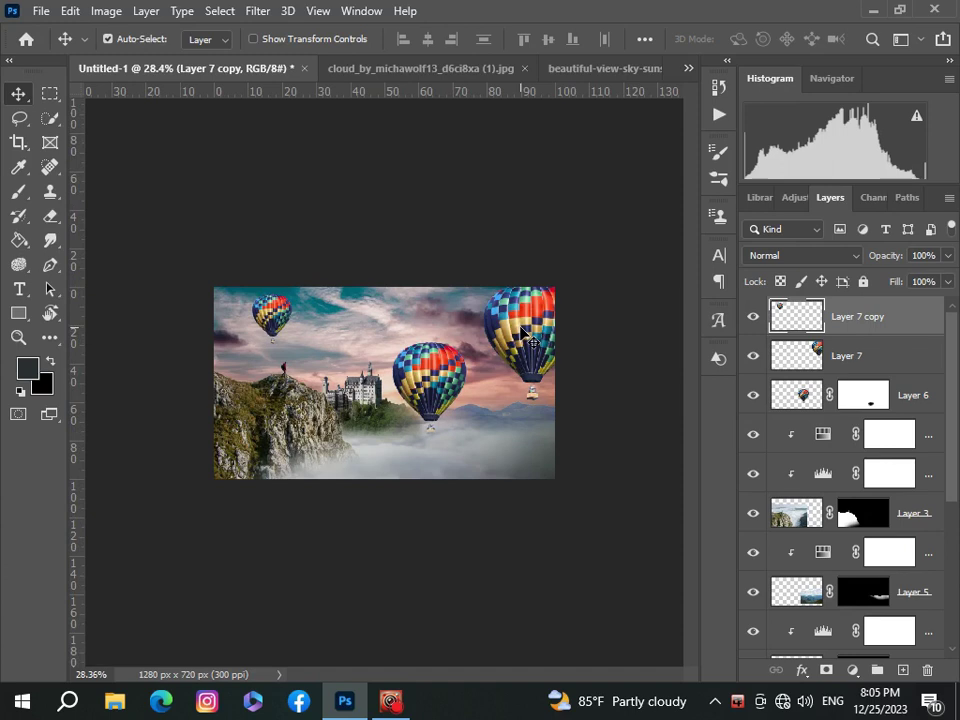
scroll(521, 331, "up", 1)
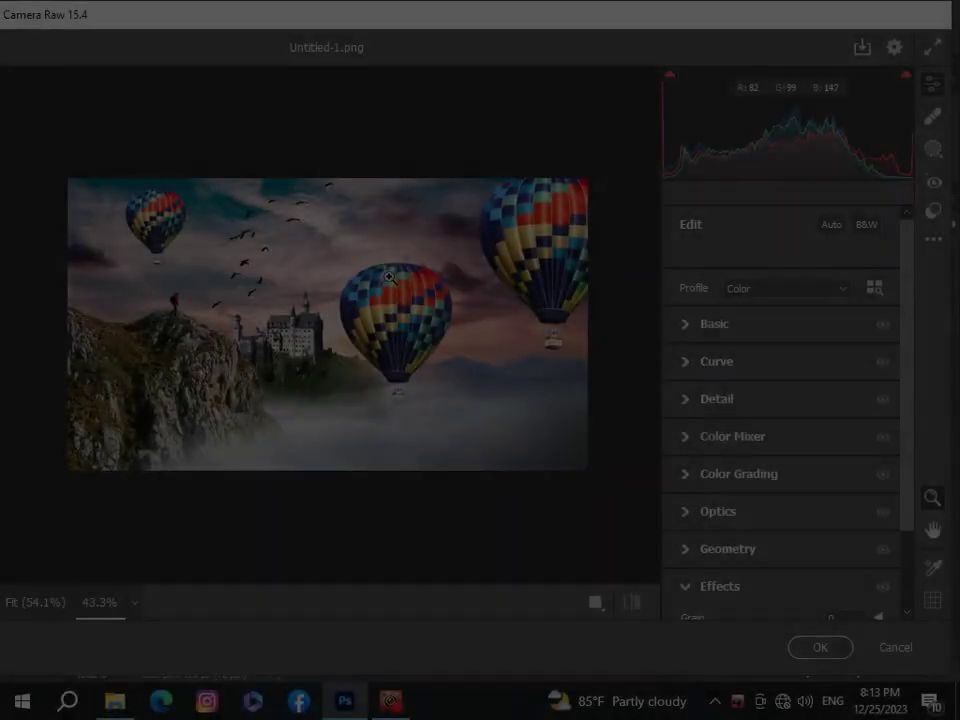
- In Camera Raw Basic, set Temperature -2, Tint +7, Vibrance +25 and Saturation +14
left_click(687, 325)
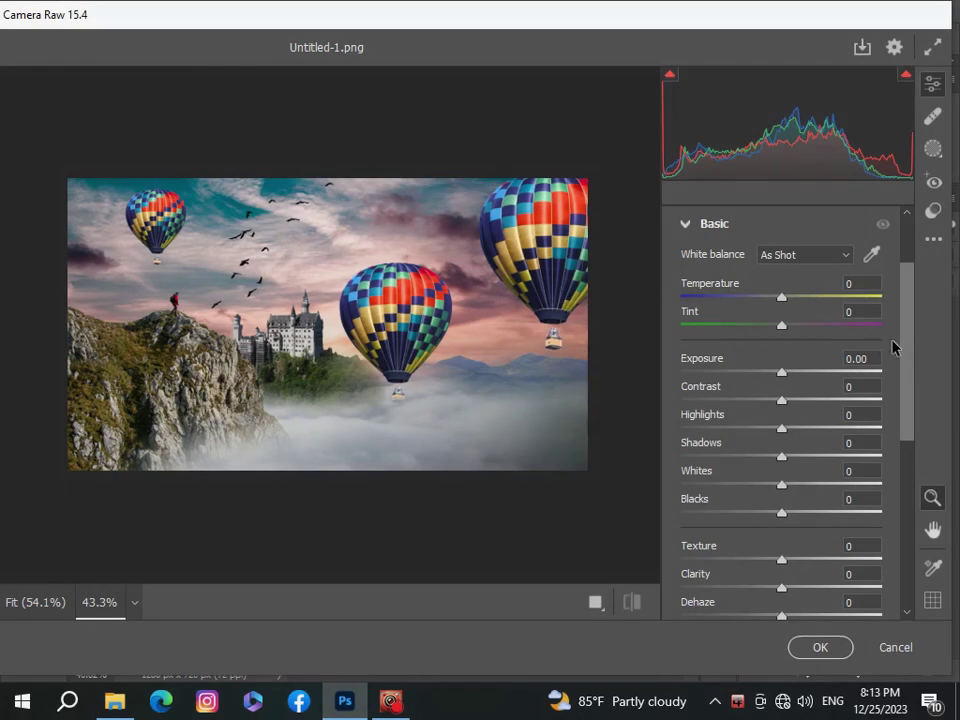
mouse_move(781, 297)
left_mouse_down()
mouse_move(786, 326)
mouse_move(799, 334)
mouse_move(785, 305)
left_mouse_up()
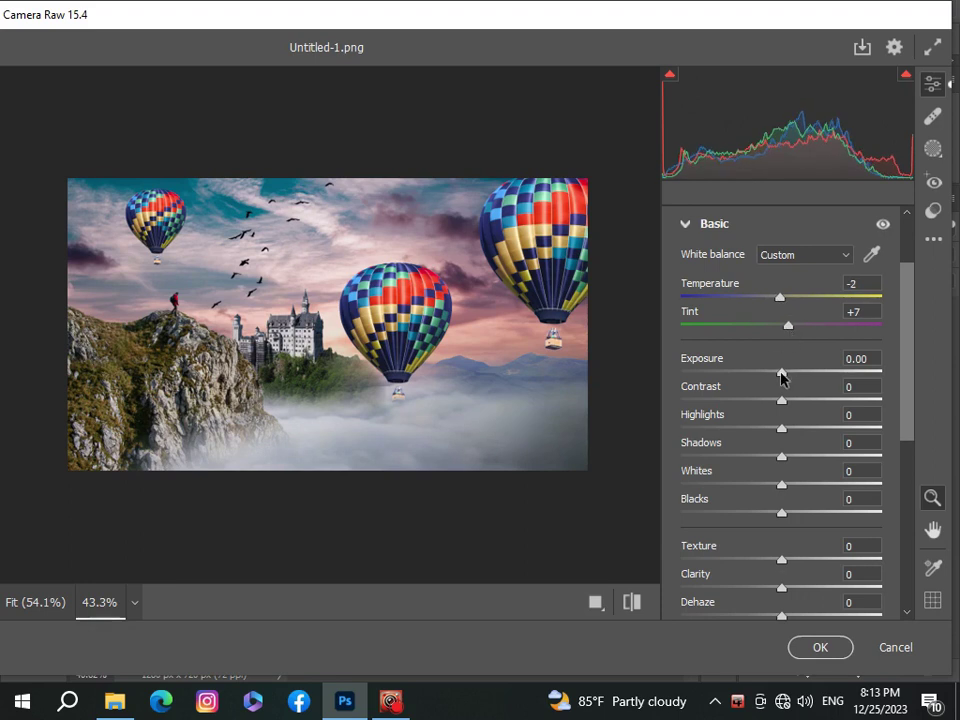
mouse_move(782, 372)
left_mouse_down()
mouse_move(774, 376)
mouse_move(786, 401)
mouse_move(806, 402)
mouse_move(792, 406)
mouse_move(793, 430)
mouse_move(806, 436)
mouse_move(761, 456)
mouse_move(768, 485)
left_mouse_up()
left_click_drag(911, 441, 911, 559)
mouse_move(786, 400)
left_mouse_down()
mouse_move(816, 405)
mouse_move(795, 423)
left_mouse_up()
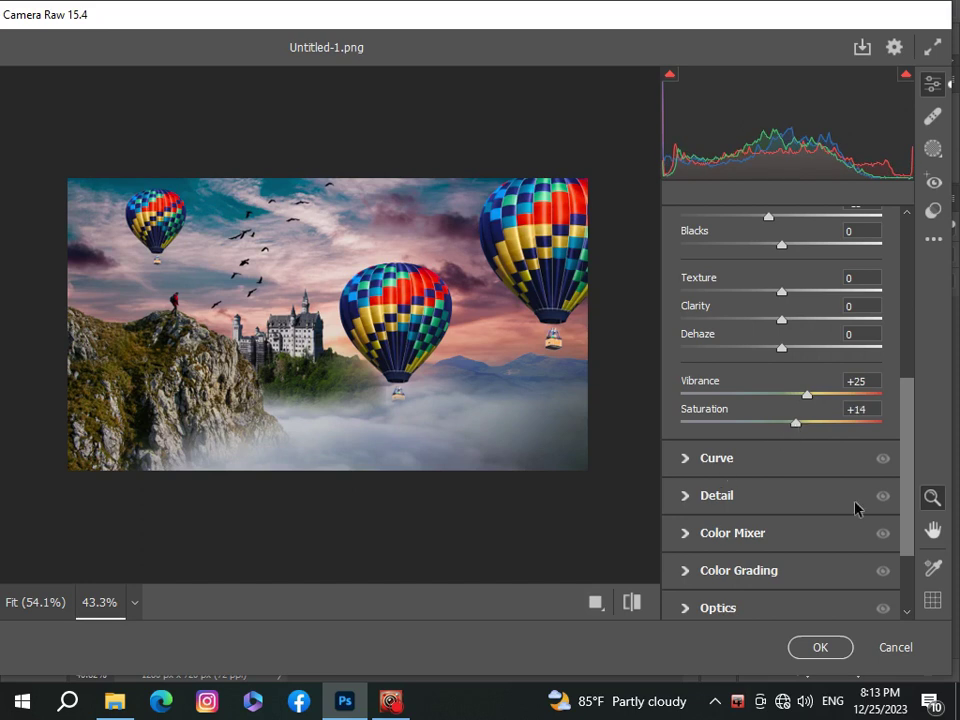
left_click_drag(910, 476, 910, 528)
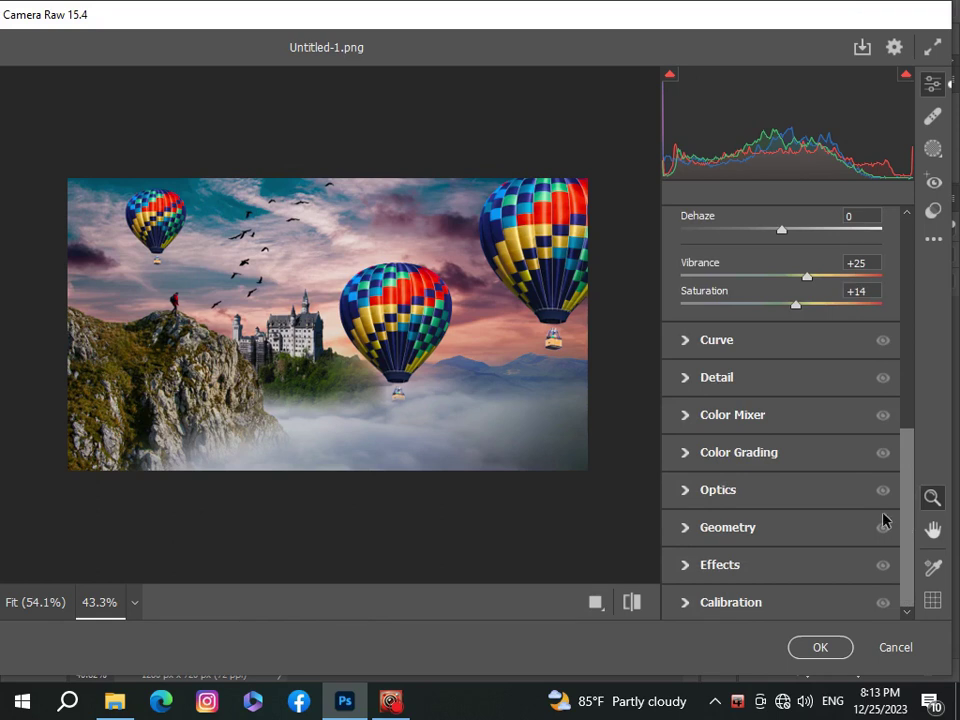
- Set Color Mixer hues: Reds -34, Oranges -27, Yellows -31, Greens -37, Aquas +32, Blues +21, Purples +11, Magentas +5
left_click(686, 455)
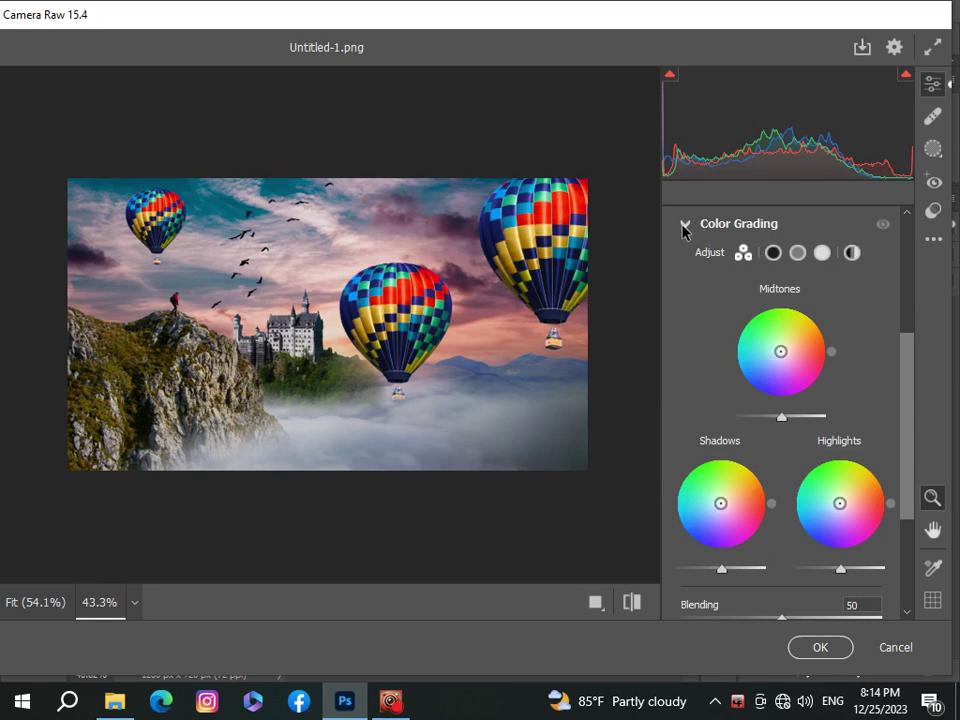
left_click(684, 225)
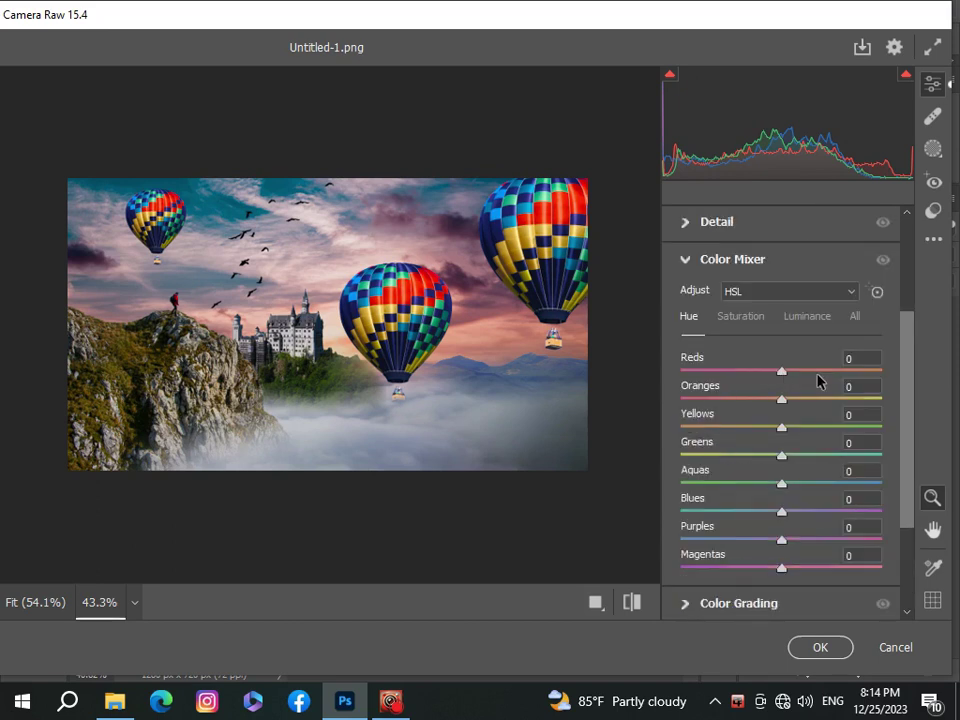
left_click_drag(738, 387, 750, 390)
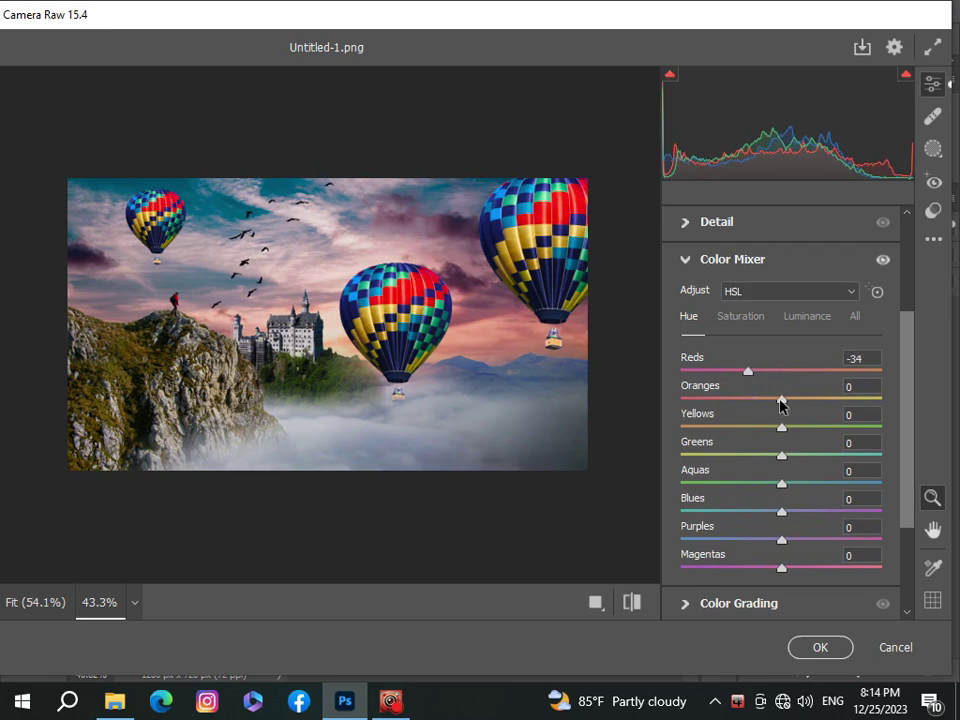
left_click_drag(781, 399, 830, 399)
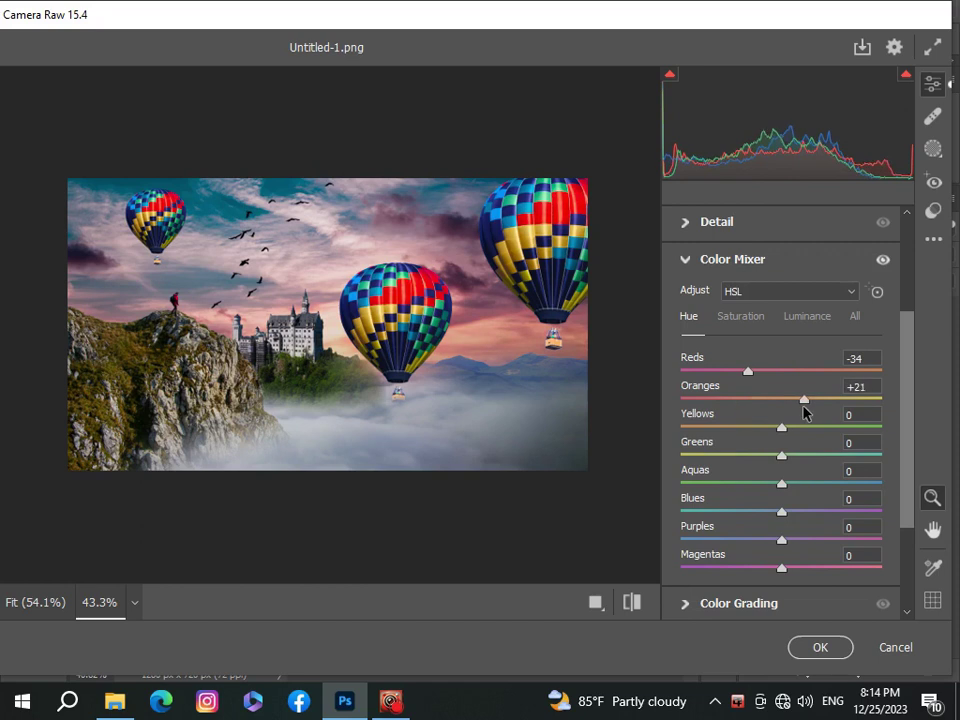
mouse_move(807, 417)
left_mouse_down()
mouse_move(754, 413)
mouse_move(759, 459)
mouse_move(806, 462)
mouse_move(746, 468)
left_mouse_up()
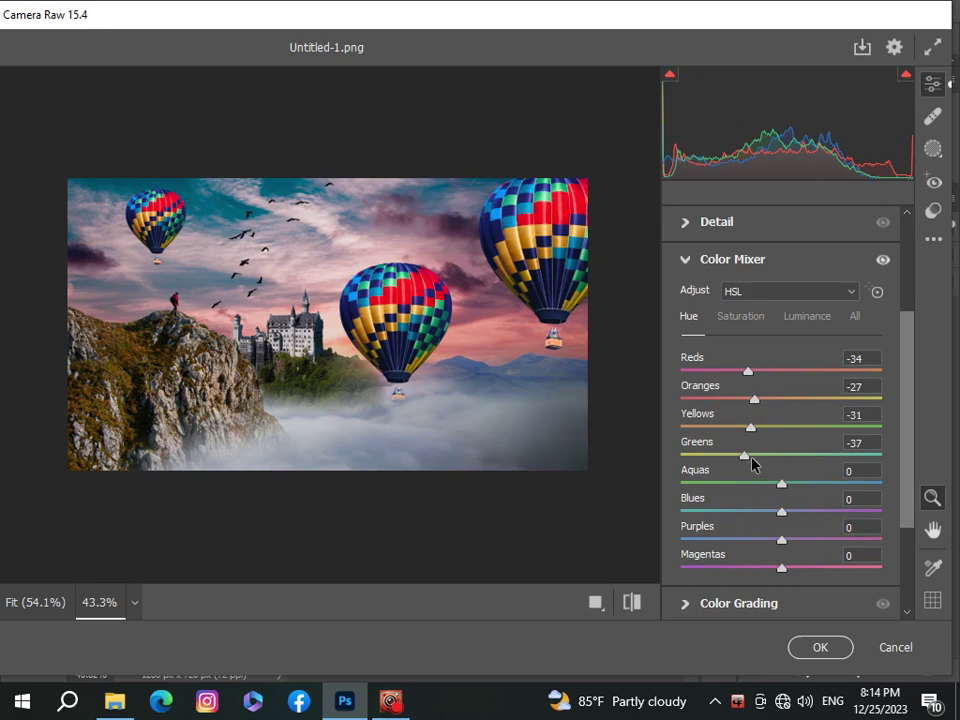
mouse_move(793, 487)
left_mouse_down()
mouse_move(819, 489)
mouse_move(786, 489)
mouse_move(802, 487)
mouse_move(752, 518)
mouse_move(805, 519)
left_mouse_up()
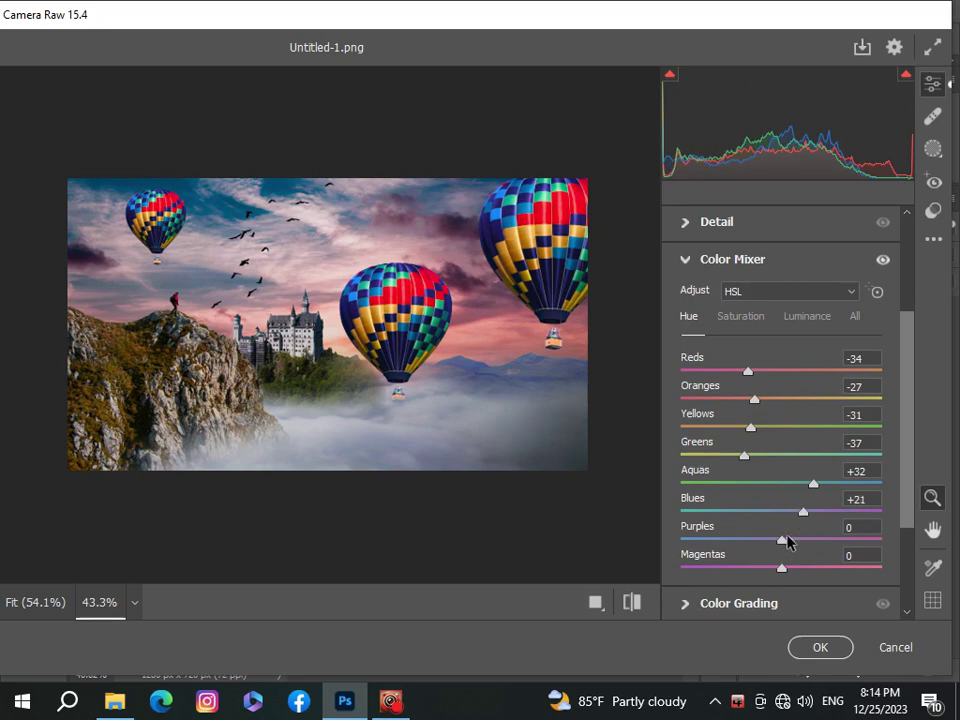
mouse_move(781, 543)
left_mouse_down()
mouse_move(793, 542)
mouse_move(736, 540)
mouse_move(792, 541)
mouse_move(804, 570)
mouse_move(765, 570)
mouse_move(785, 570)
left_mouse_up()
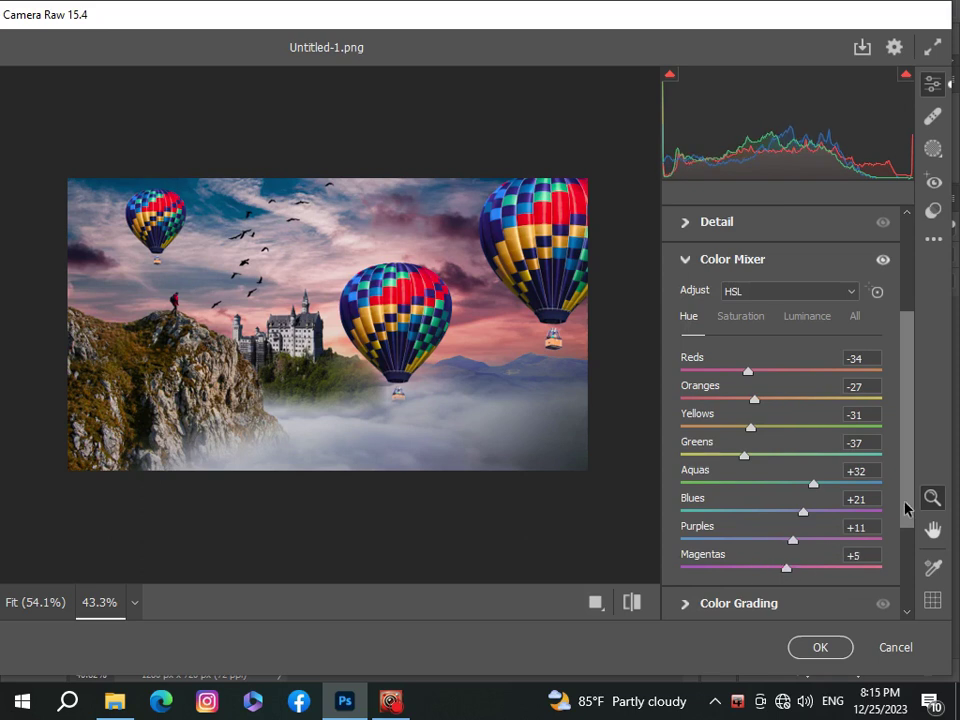
left_click_drag(906, 508, 910, 598)
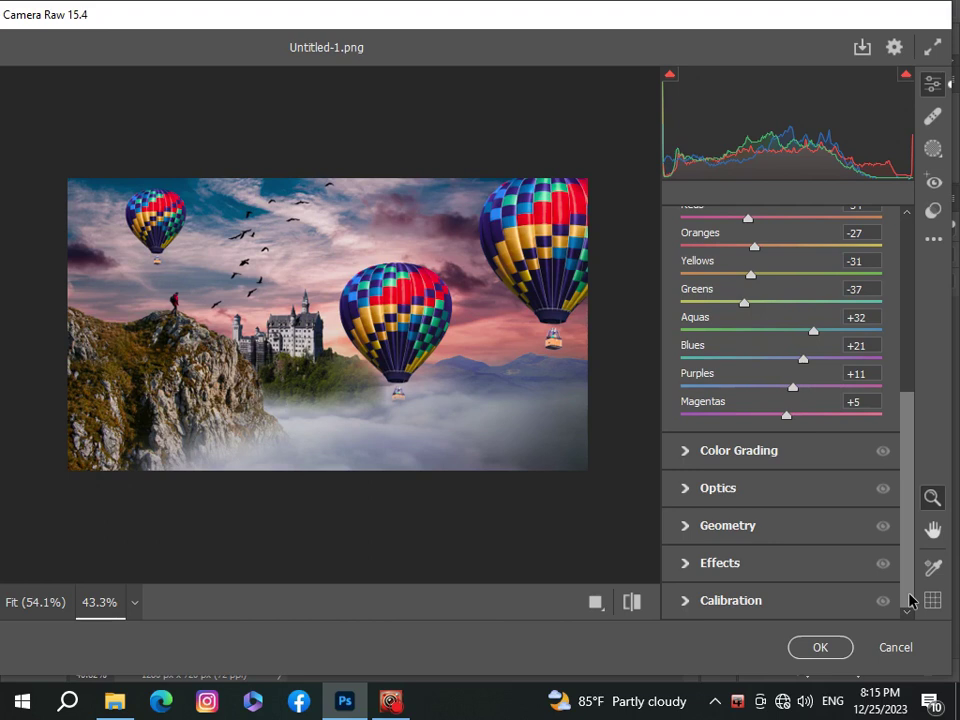
- Set Optics Distortion to -3 and apply the Camera Raw filter to the composite
left_click(688, 489)
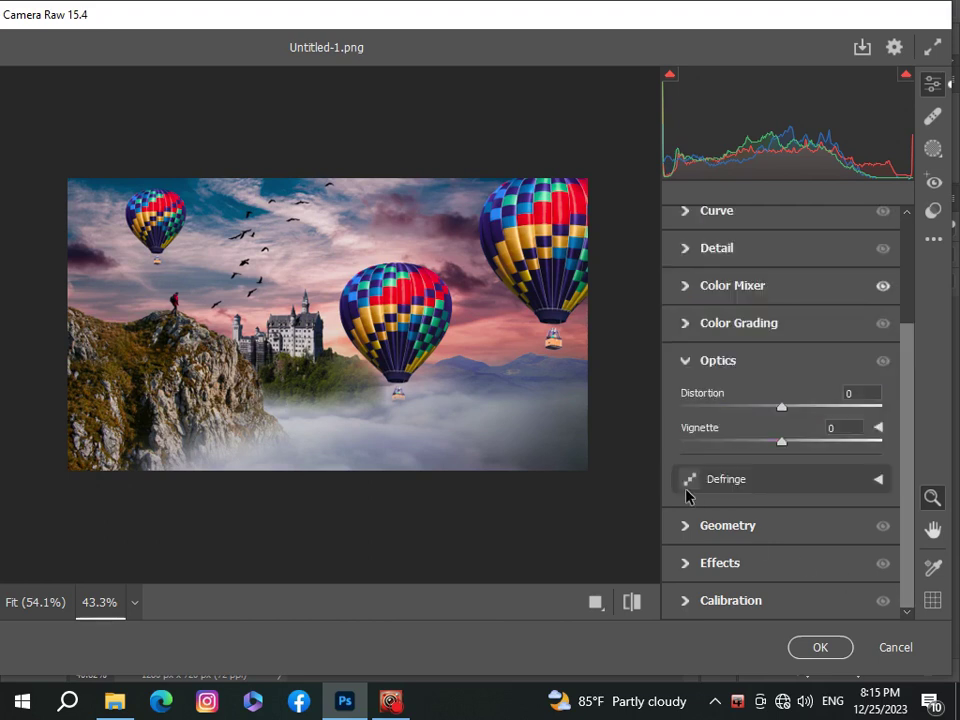
mouse_move(781, 407)
left_mouse_down()
mouse_move(794, 410)
mouse_move(779, 418)
left_mouse_up()
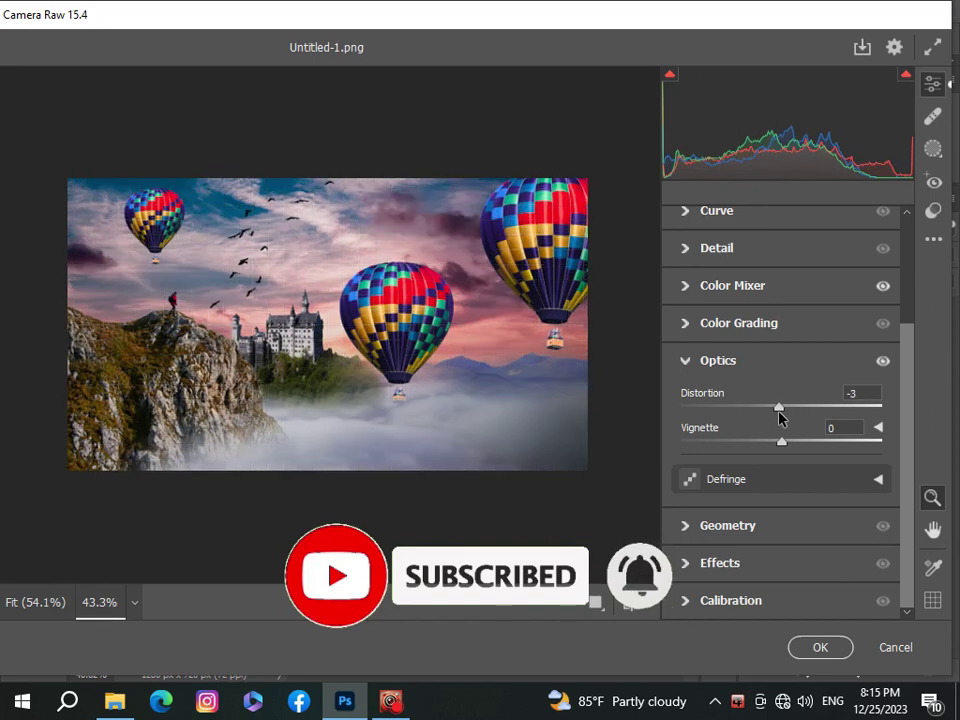
left_click(829, 648)
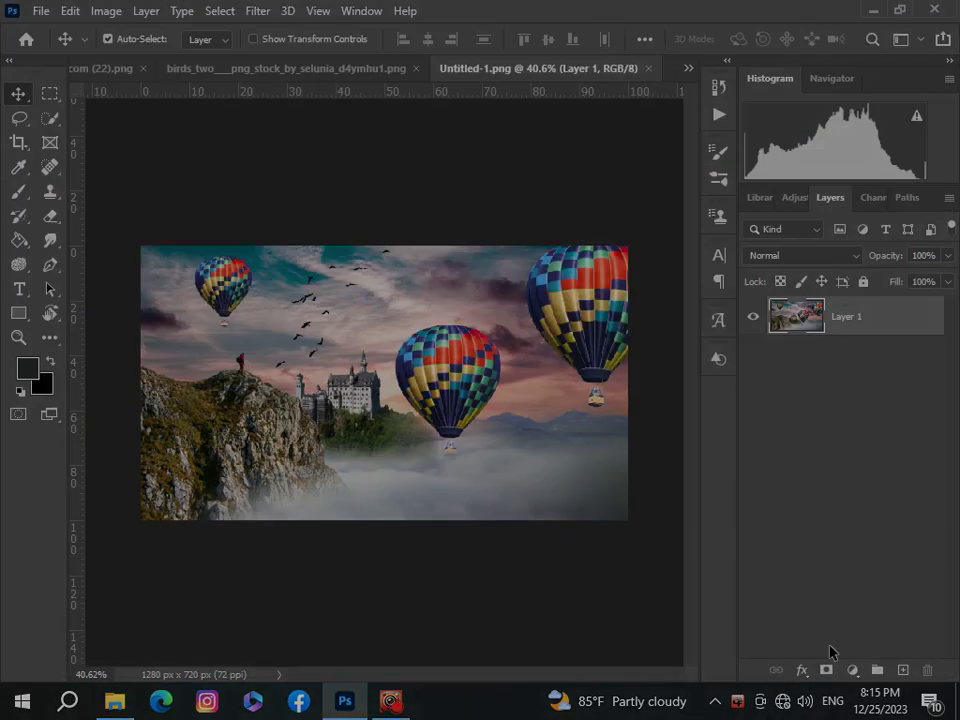